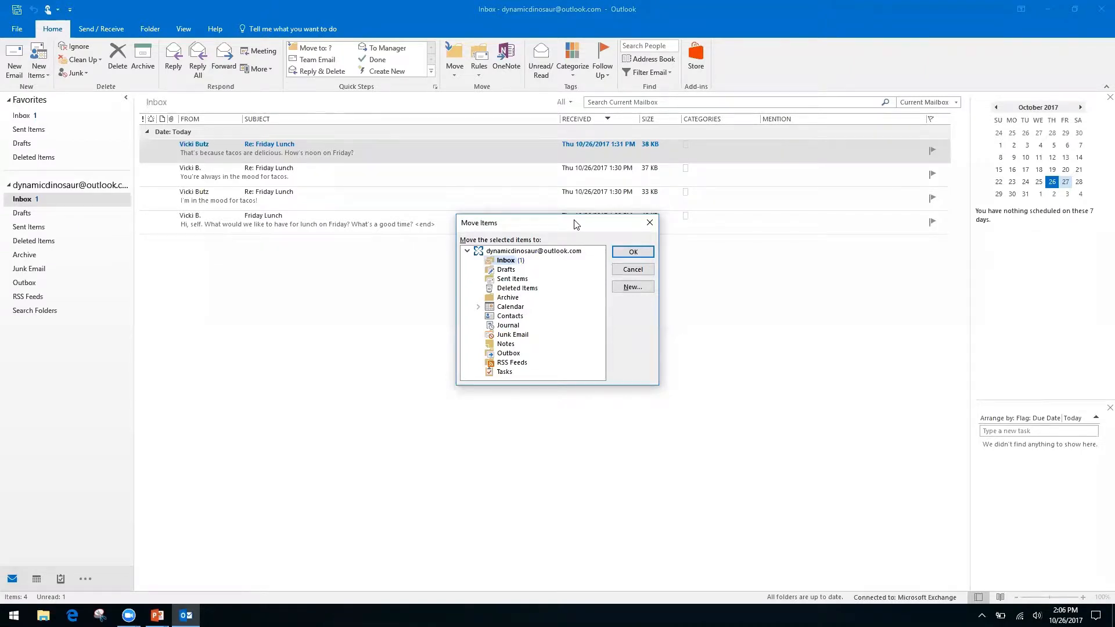
Step: Close the Move Items dialog without moving the Friday Lunch messages, then return to the Keyboard Shortcuts slide
key("Down")
key("Down")
key("Down")
key("Down")
key("Up")
key("Up")
key("Up")
key("Up")
left_click(644, 228)
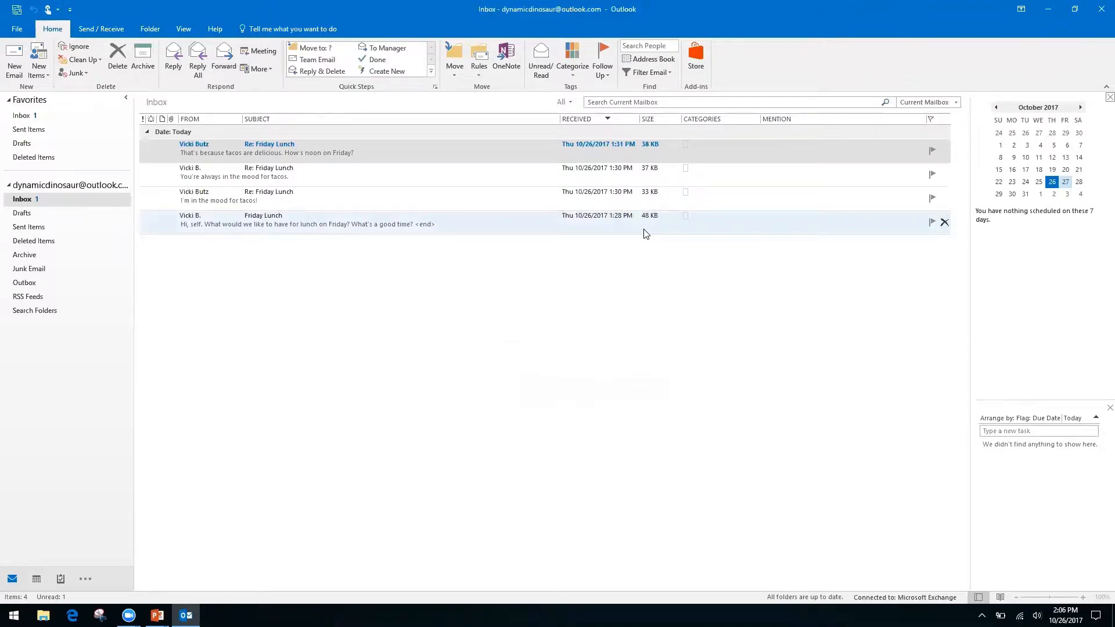
key("alt+Tab")
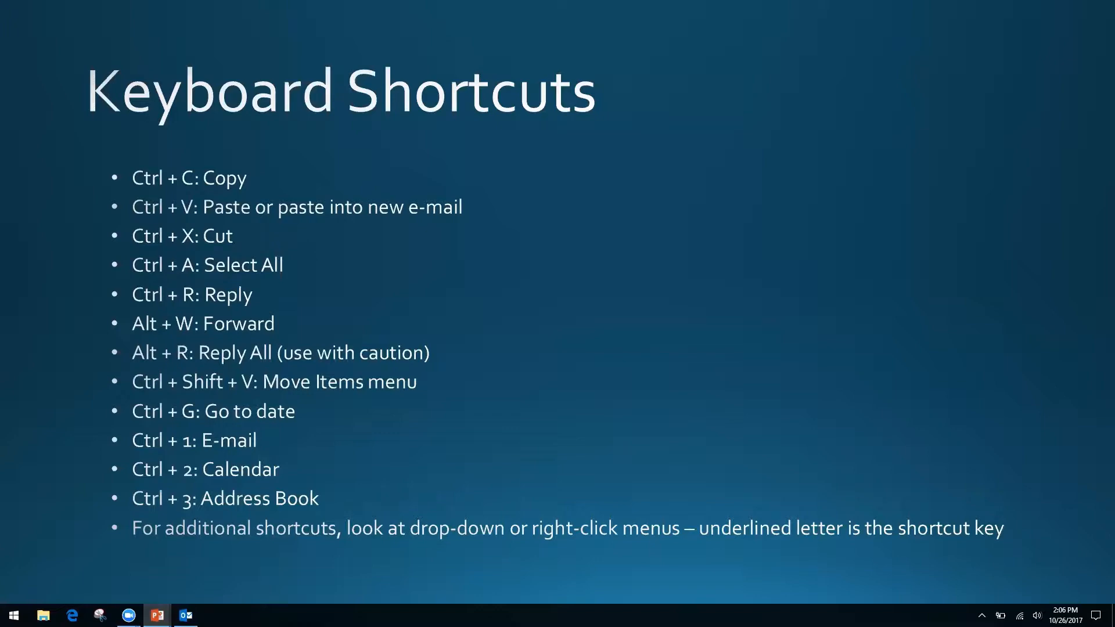
Step: Switch from the Keyboard Shortcuts slide back to the Outlook inbox with Alt+Tab
key("alt+Tab")
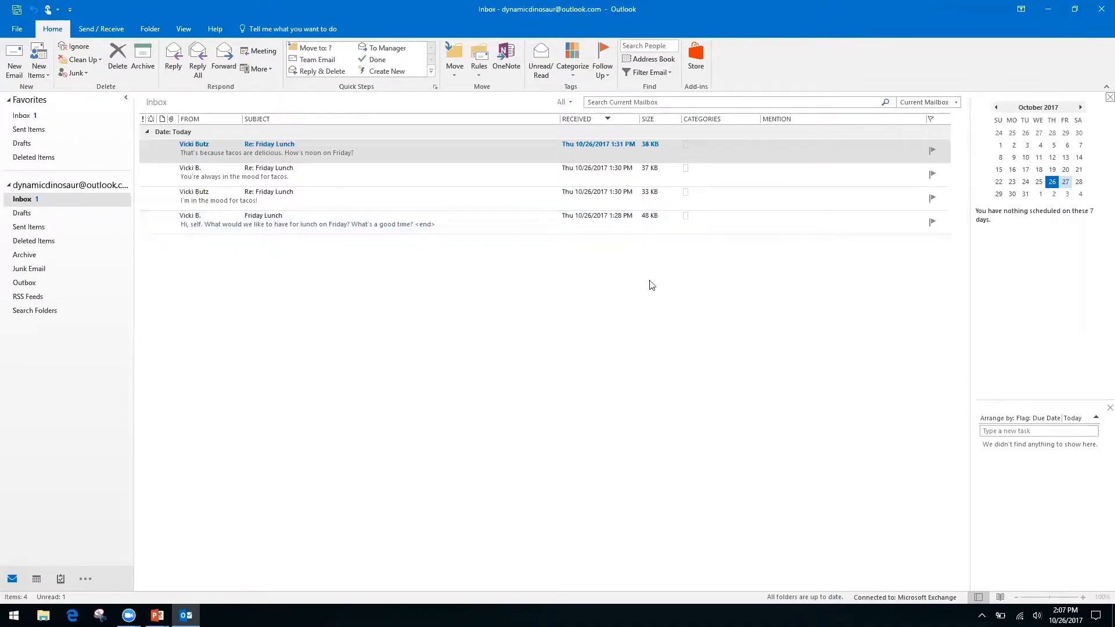
Step: Open the calendar, widen the month view across the window, and go to 11/2/17
key("ctrl+2")
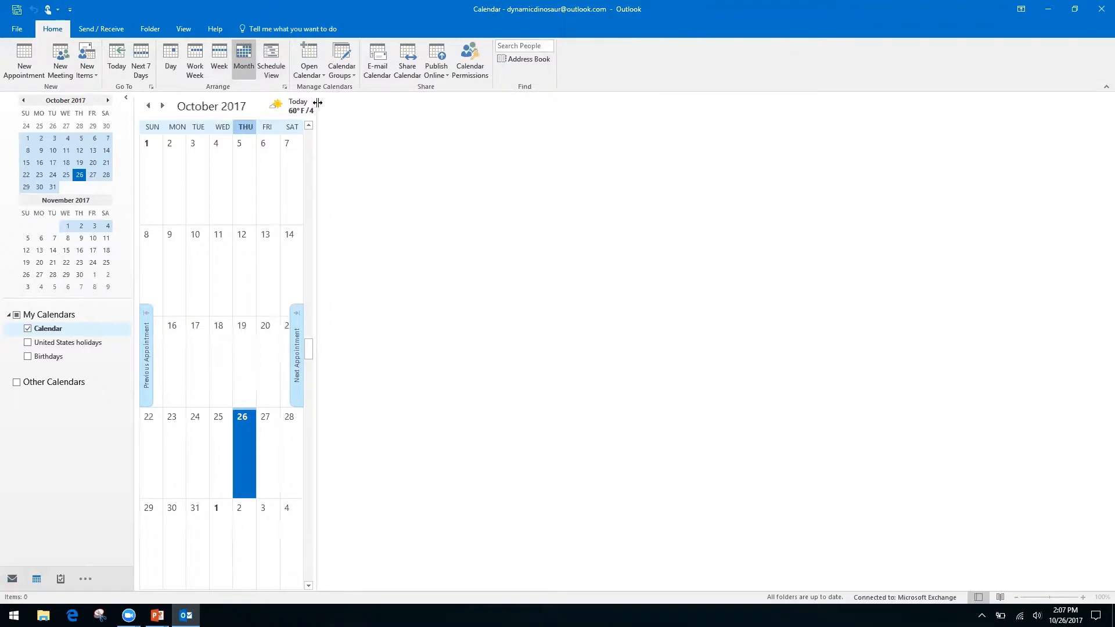
left_click_drag(317, 106, 967, 201)
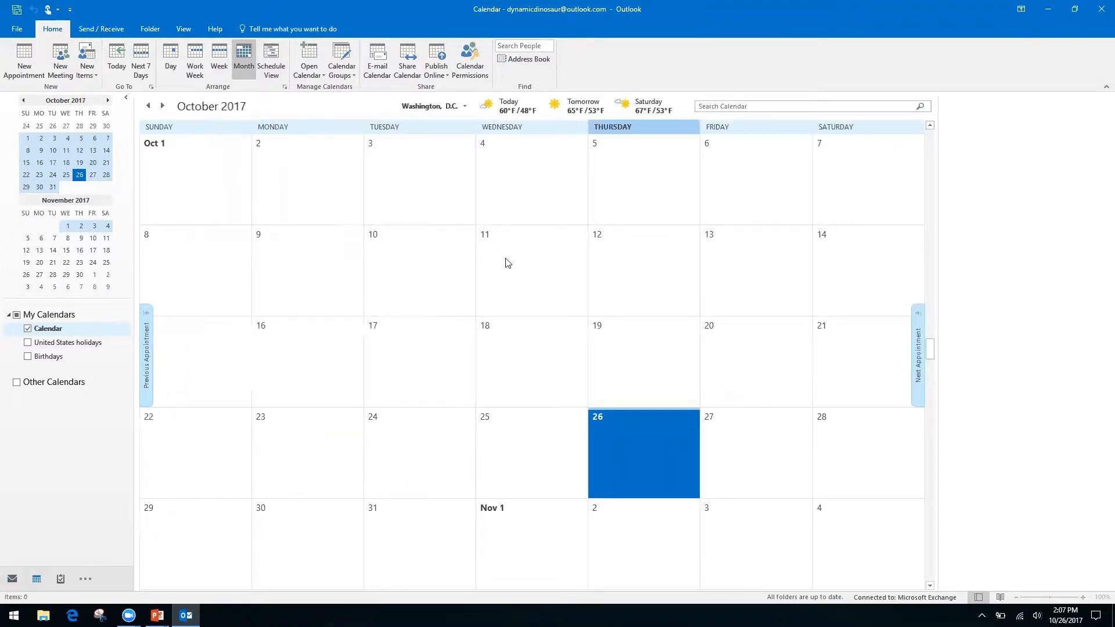
key("ctrl+g")
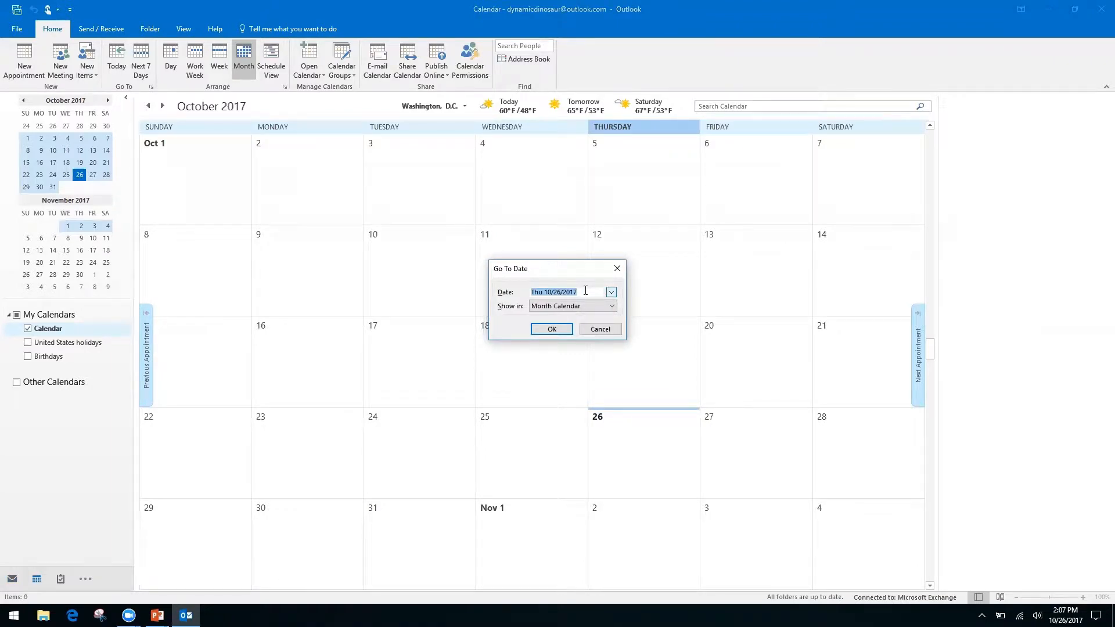
type("11/2/17")
key("Return")
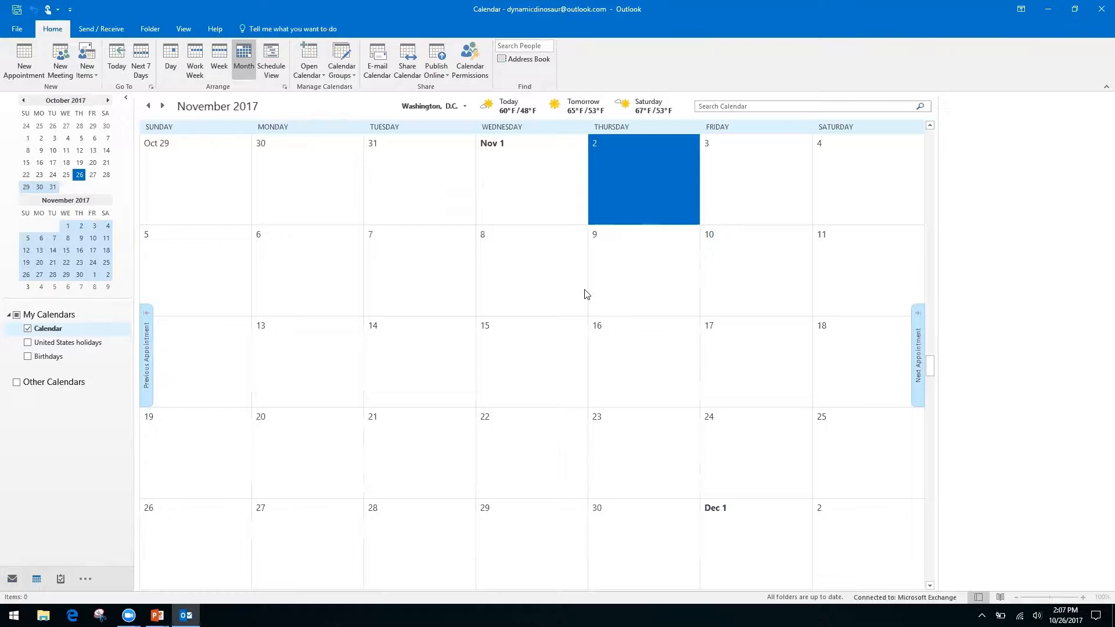
Step: Browse the calendar four months forward, then four months back
left_click(108, 101)
left_click(108, 100)
left_click(108, 100)
left_click(109, 101)
left_click(108, 101)
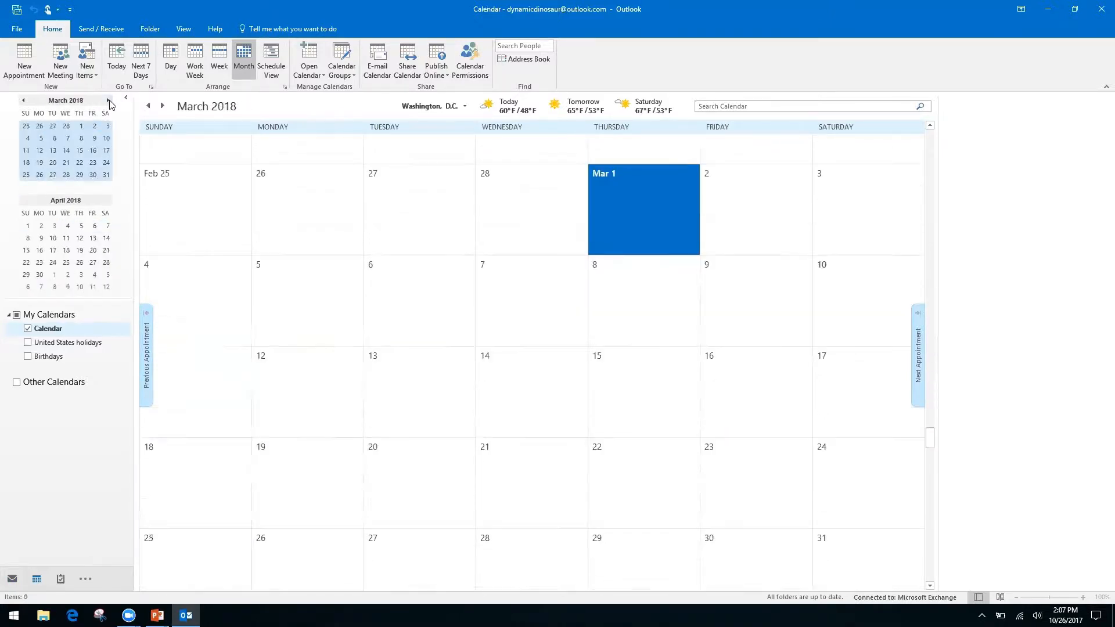
left_click(23, 100)
left_click(23, 101)
left_click(23, 100)
left_click(23, 101)
left_click(23, 100)
left_click(23, 100)
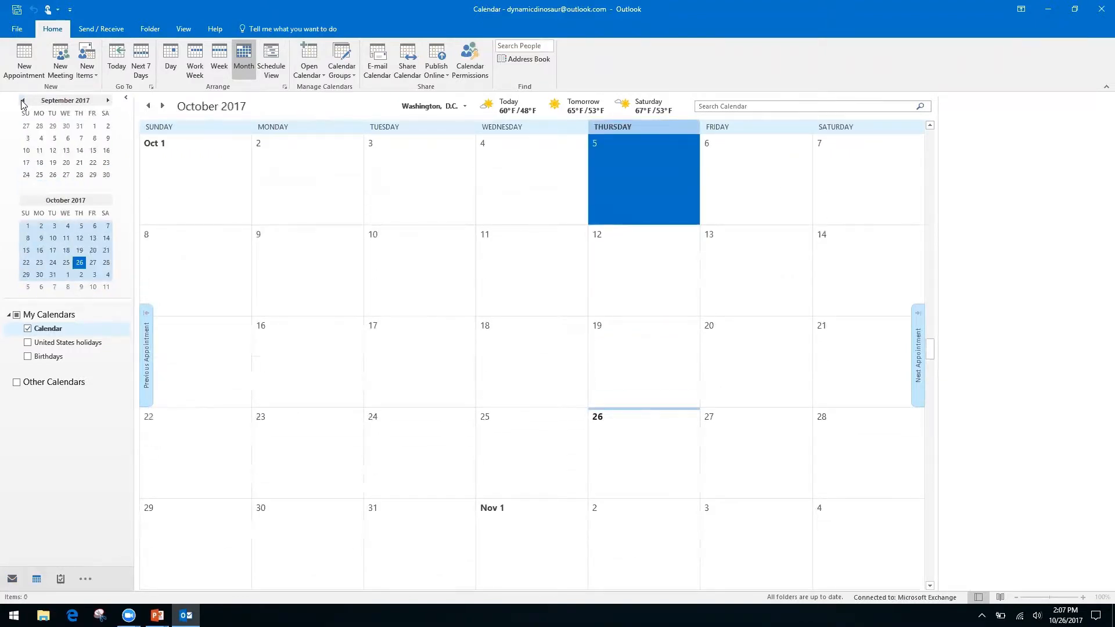
Step: Glance at the Keyboard Shortcuts slide, then return to Outlook's mail inbox with Ctrl+1
key("alt+Tab")
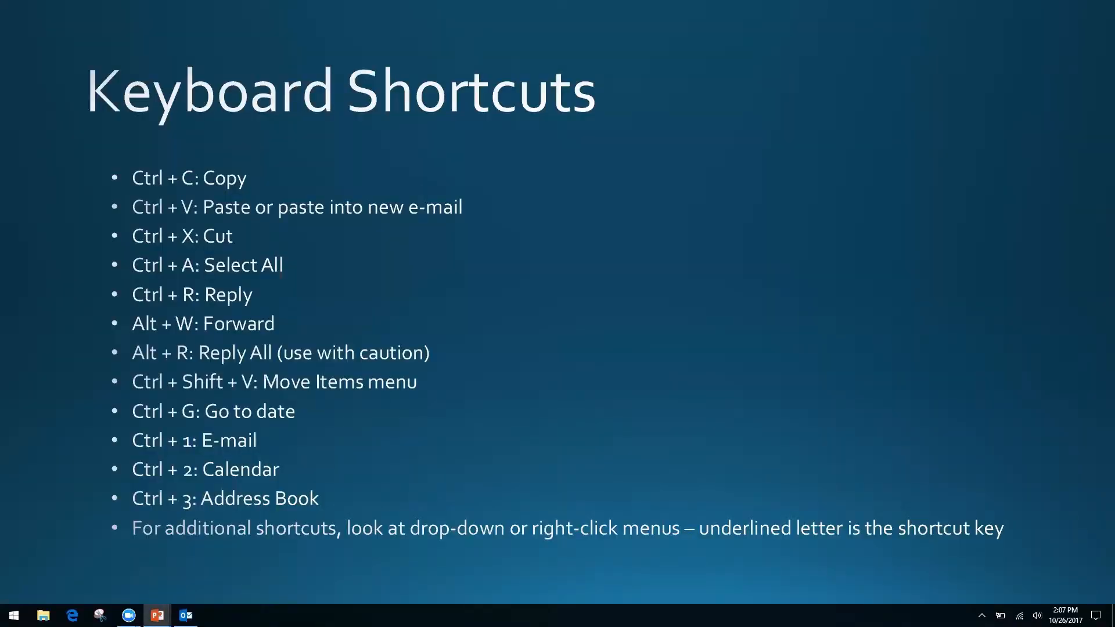
key("alt+Tab")
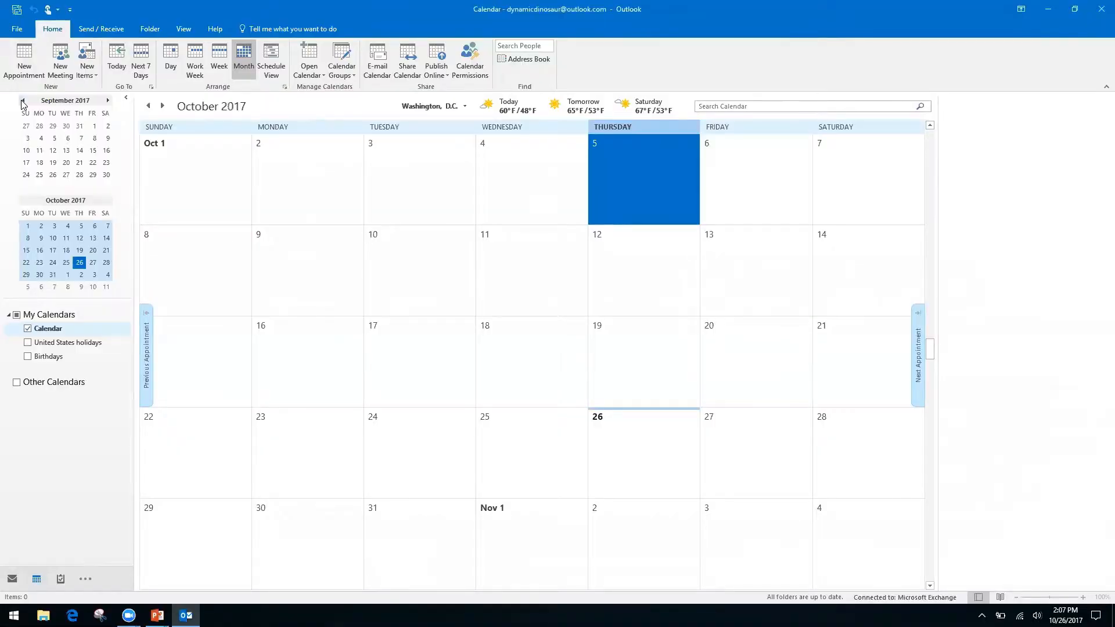
key("ctrl+1")
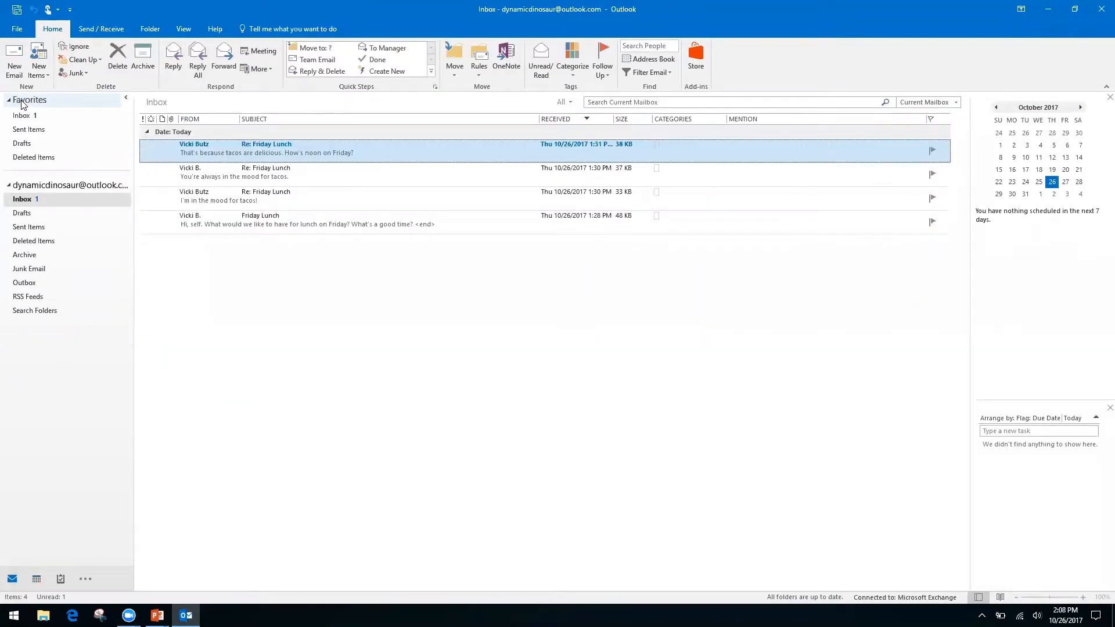
key("ctrl+2")
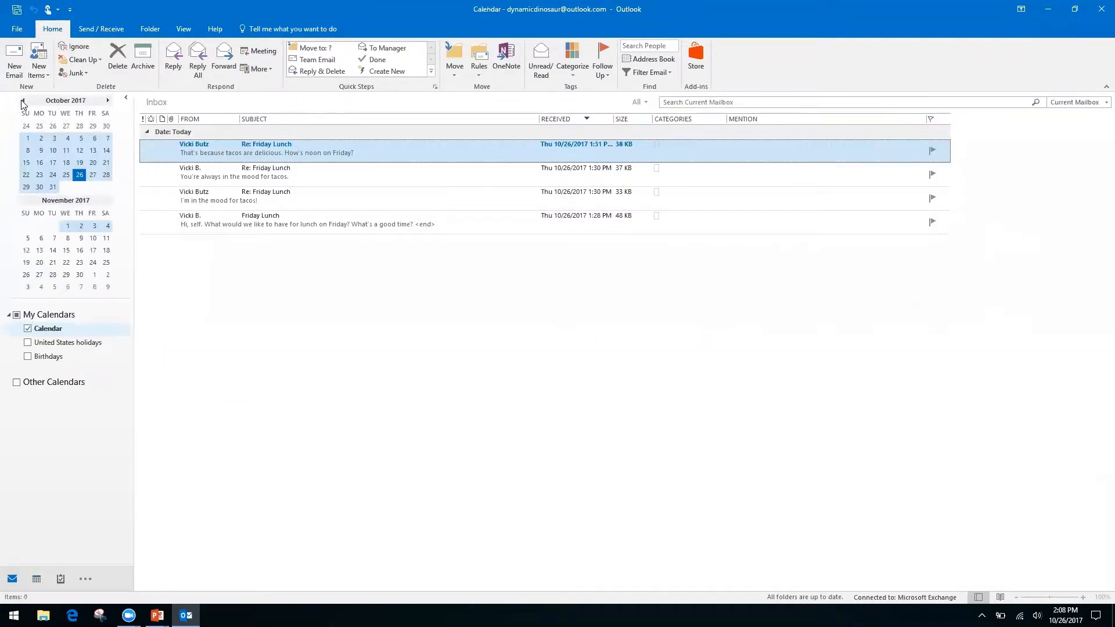
key("ctrl+3")
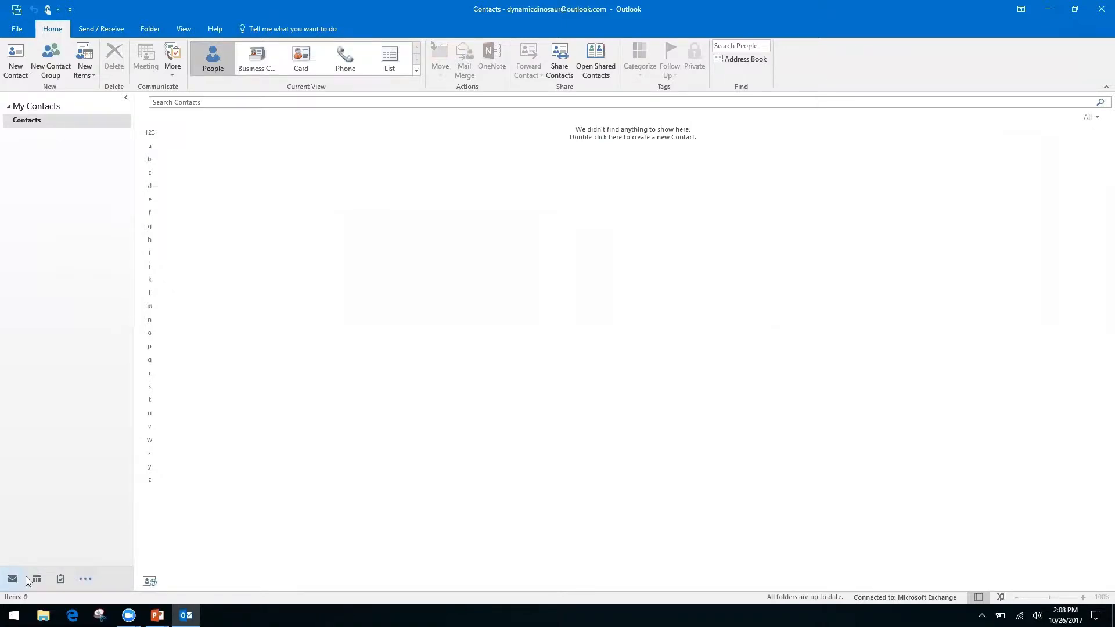
mouse_move(45, 582)
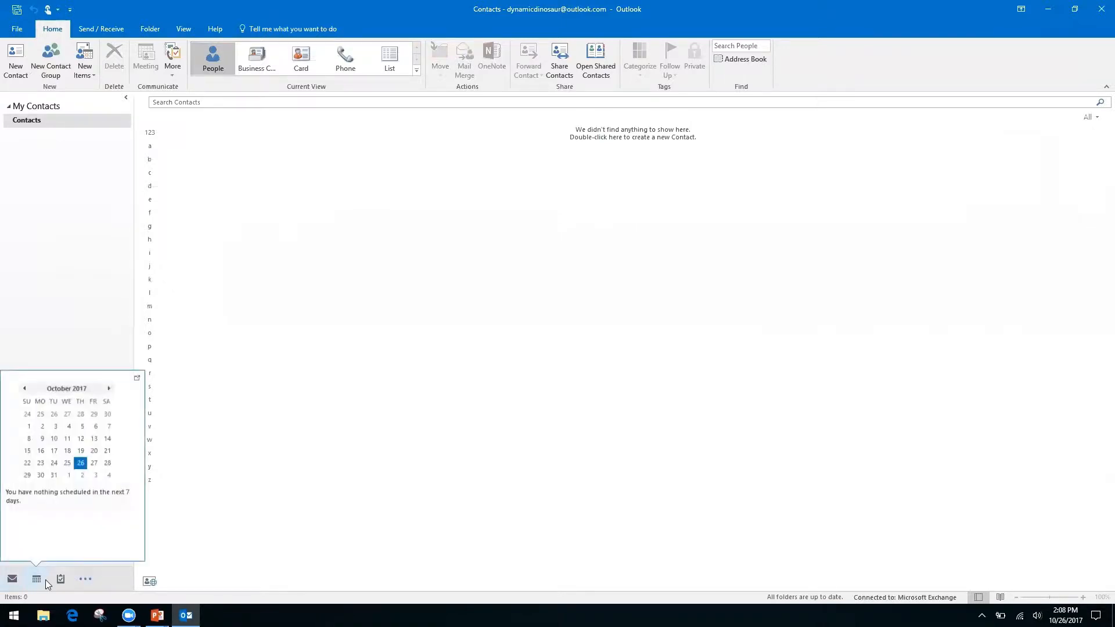
left_click(88, 581)
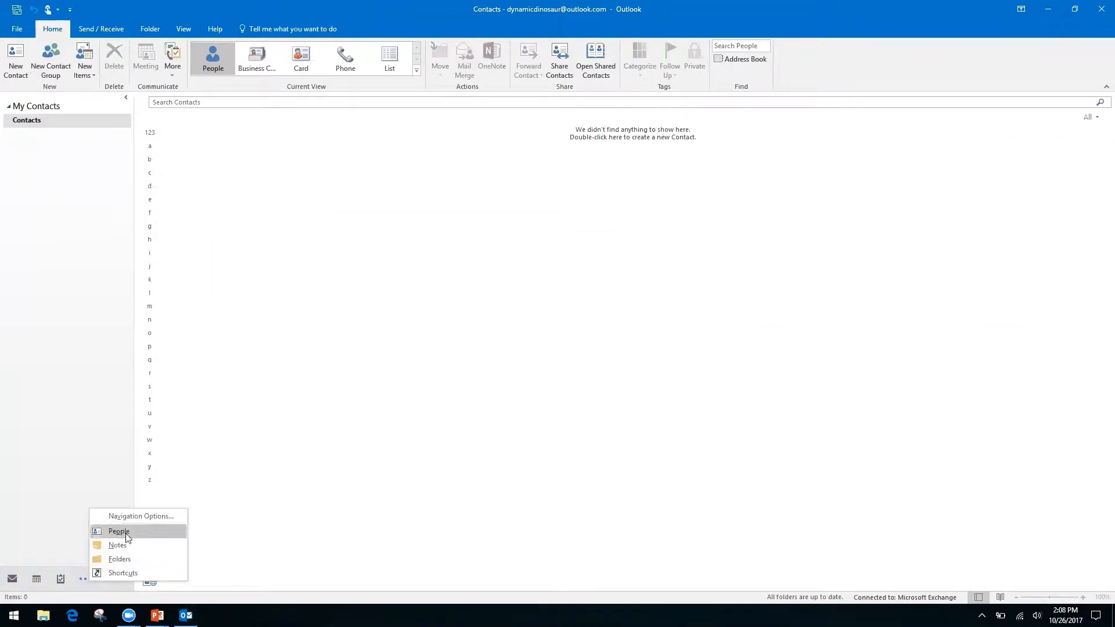
left_click(42, 487)
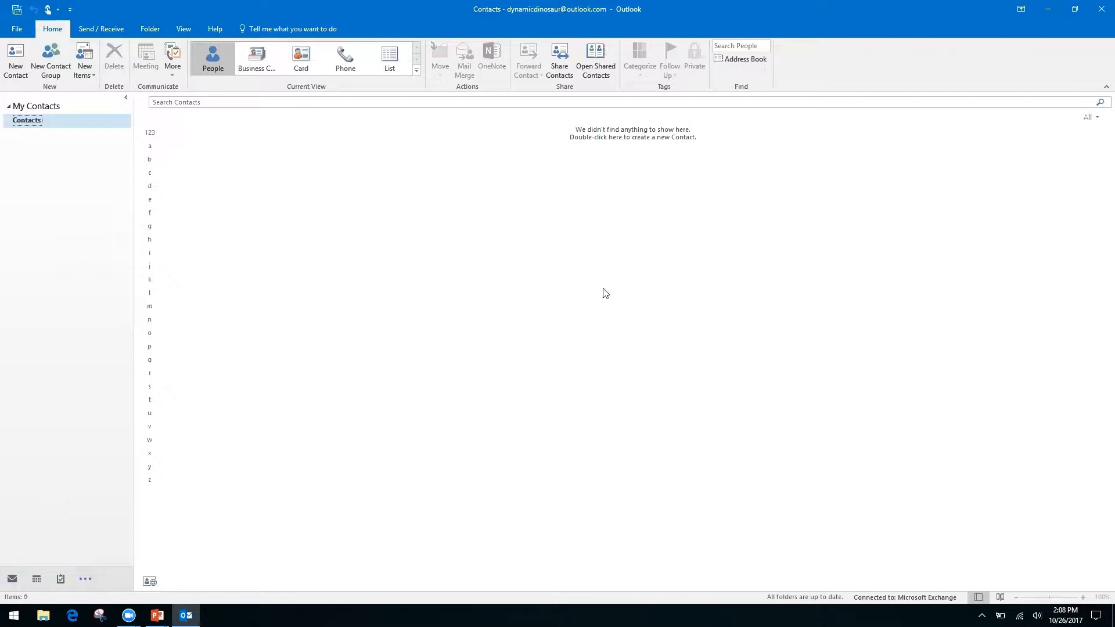
mouse_move(25, 579)
key("ctrl+1")
key("ctrl+2")
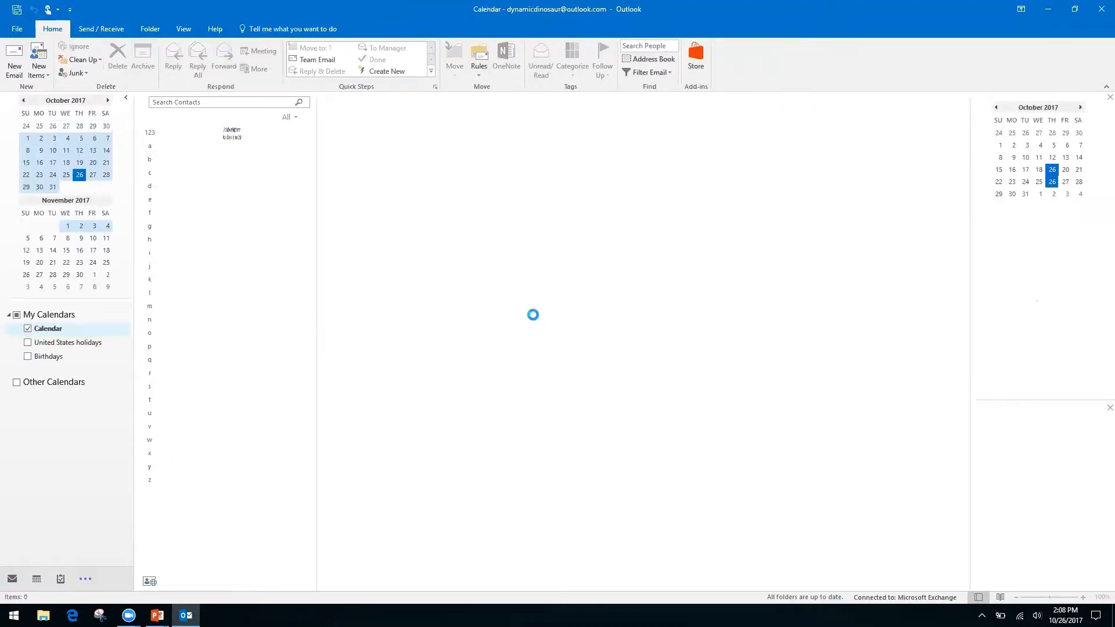
key("ctrl+3")
key("ctrl+5")
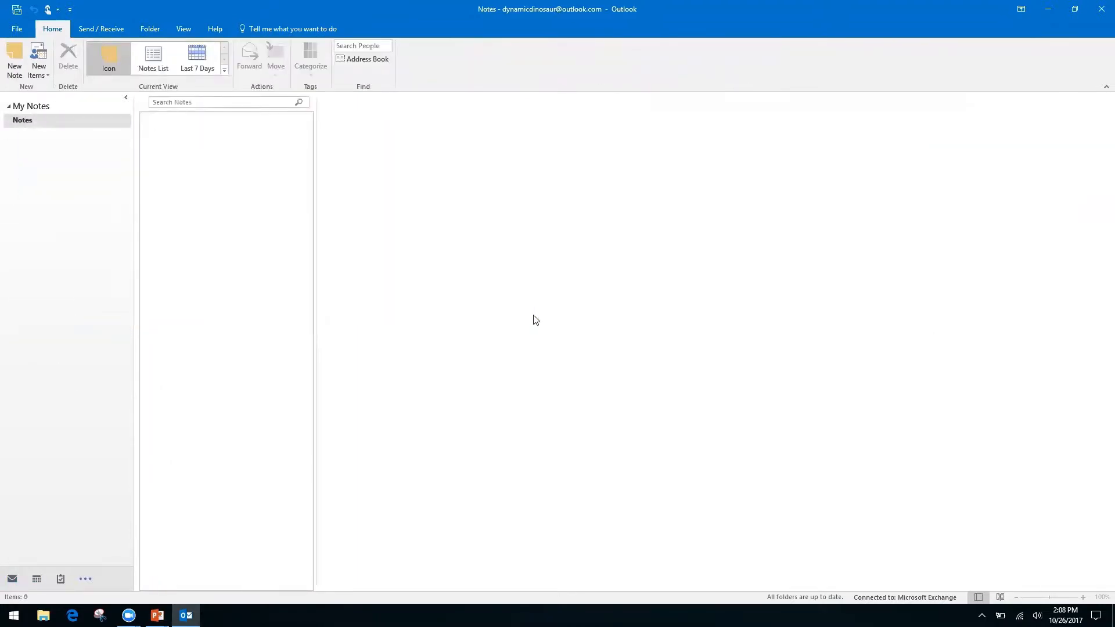
key("ctrl+1")
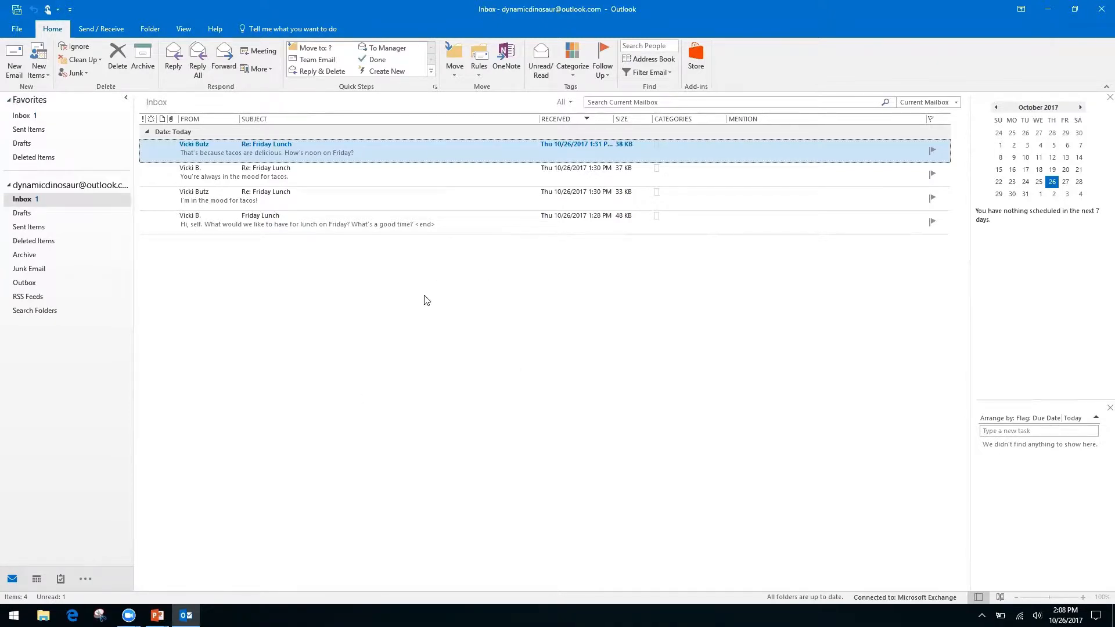
key("alt+Tab")
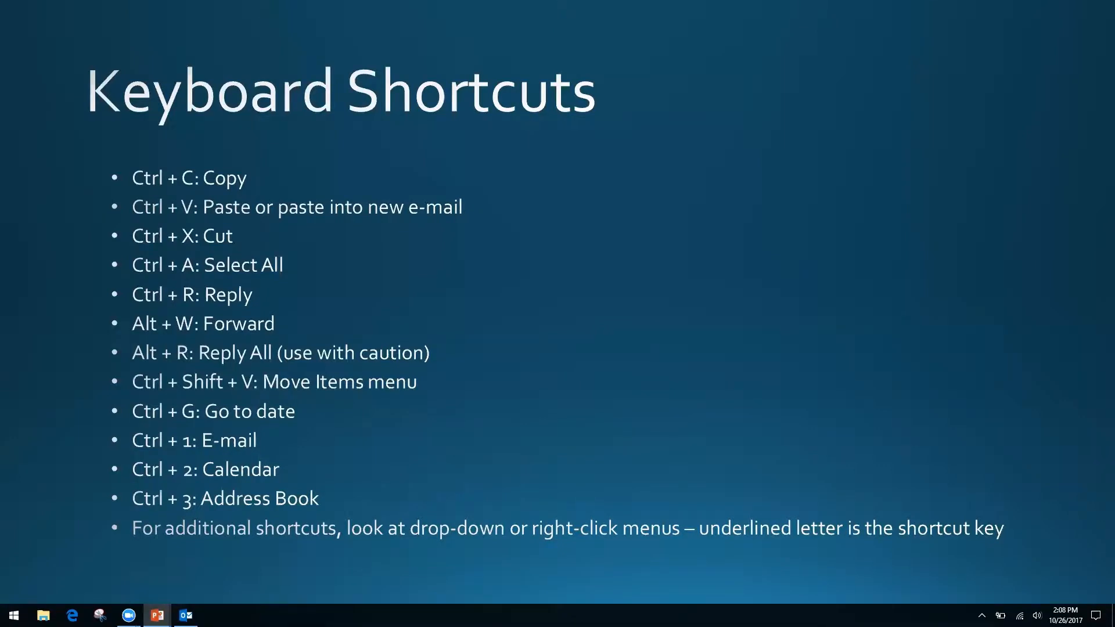
key("alt+Tab")
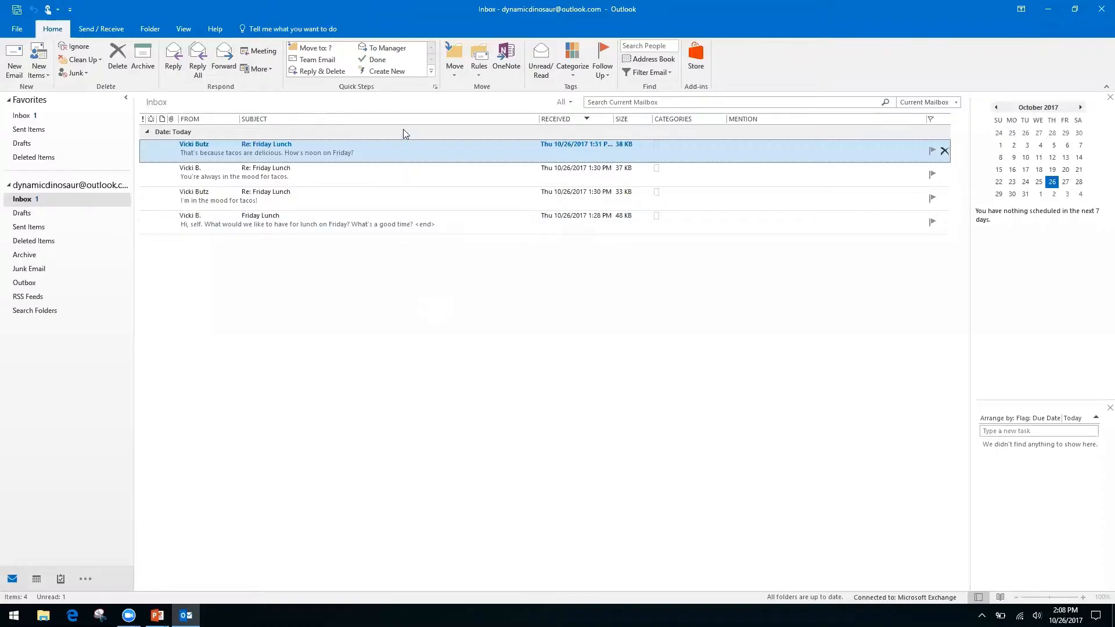
right_click(404, 156)
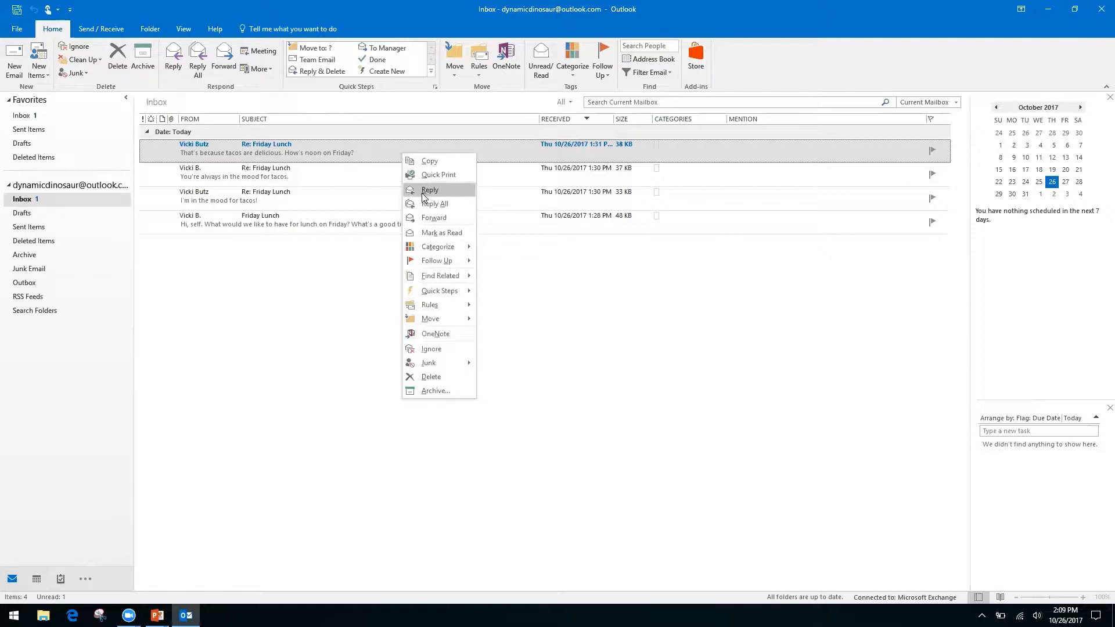
right_click(535, 286)
left_click(426, 254)
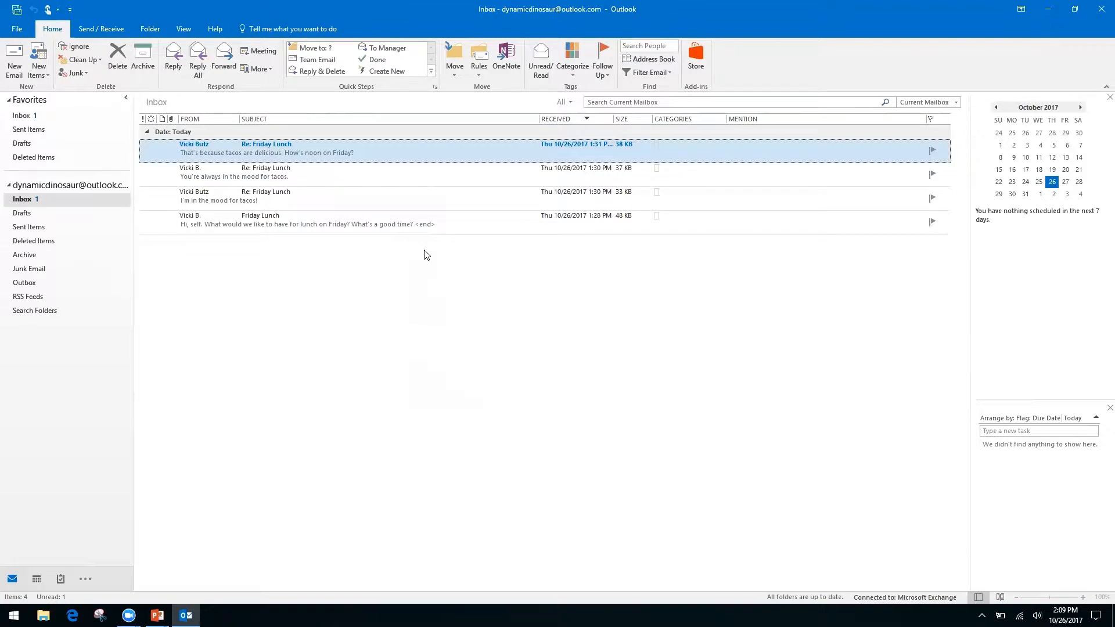
right_click(398, 146)
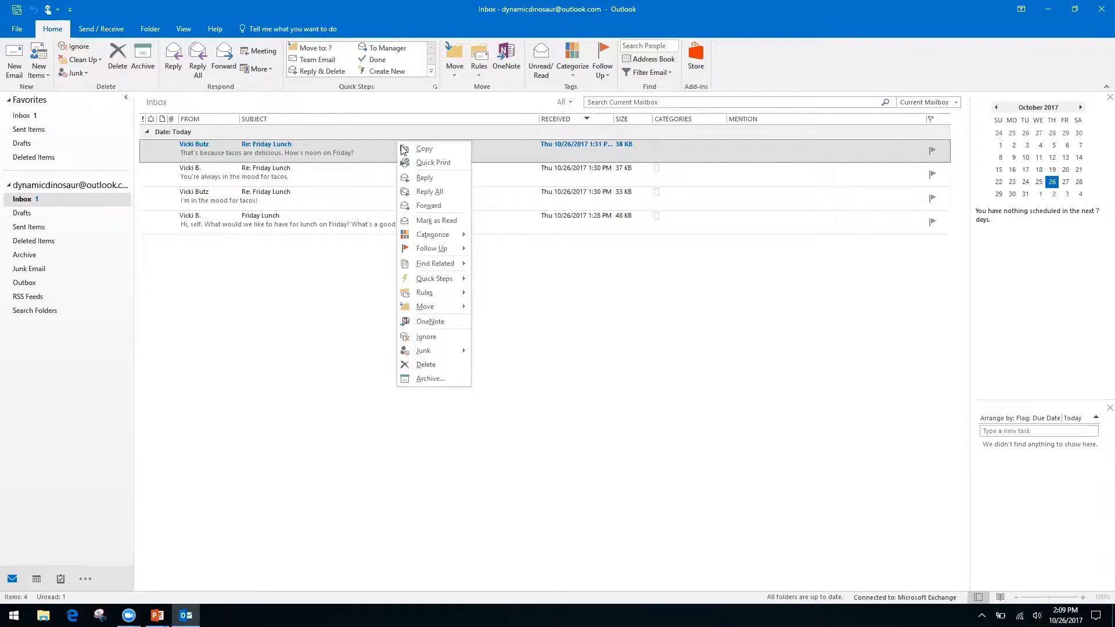
left_click(571, 308)
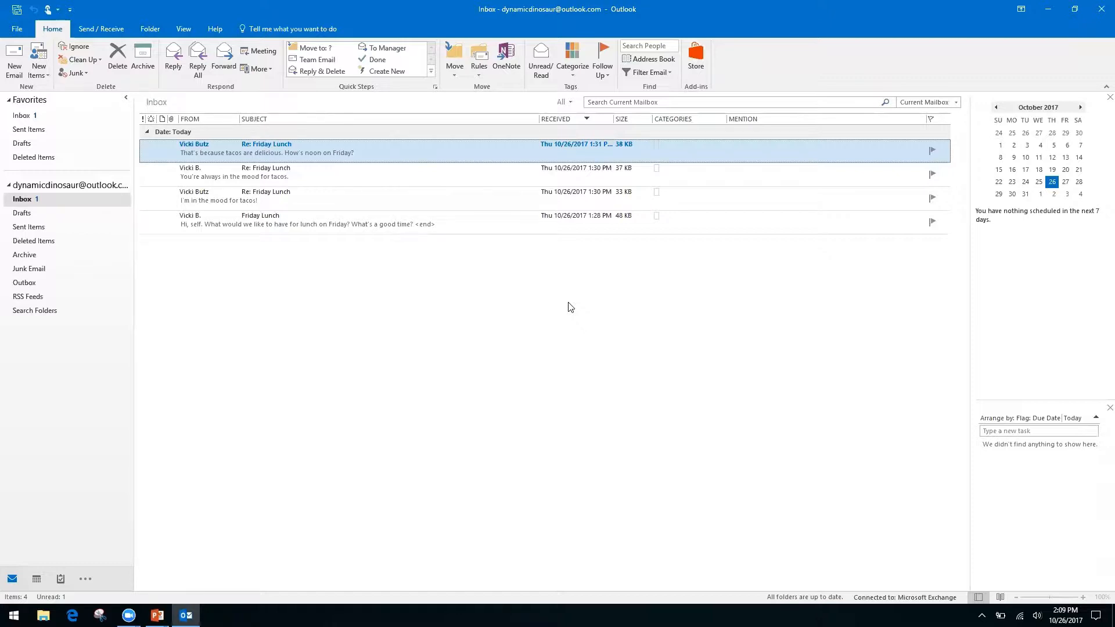
Step: Advance the slide show to the Productivity & Calendars slide, then return to the Outlook inbox
key("alt+Tab")
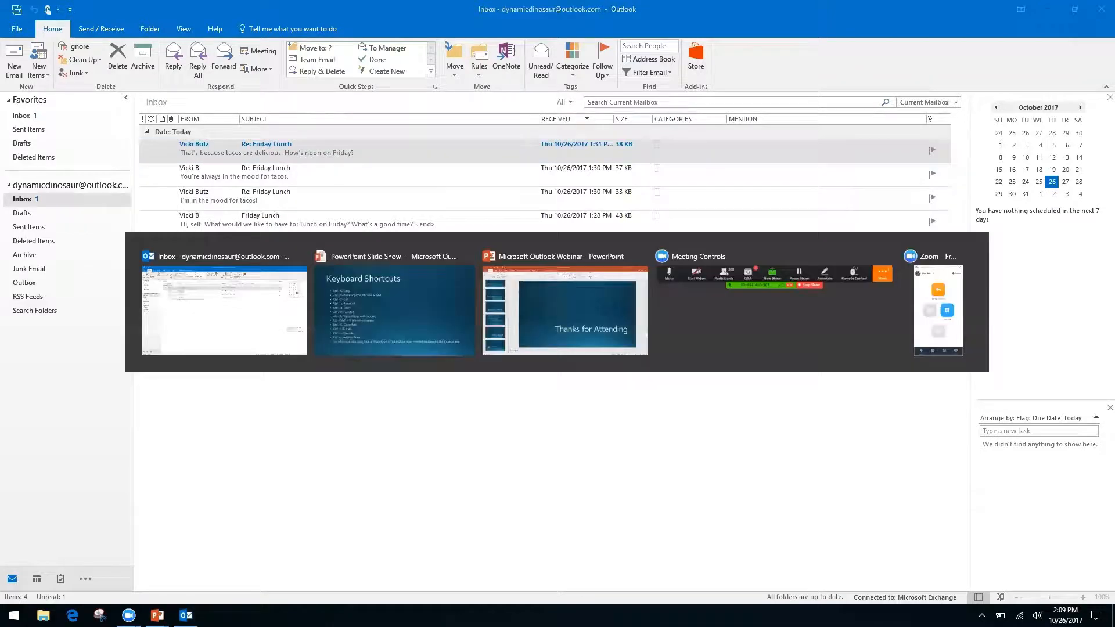
key("Right")
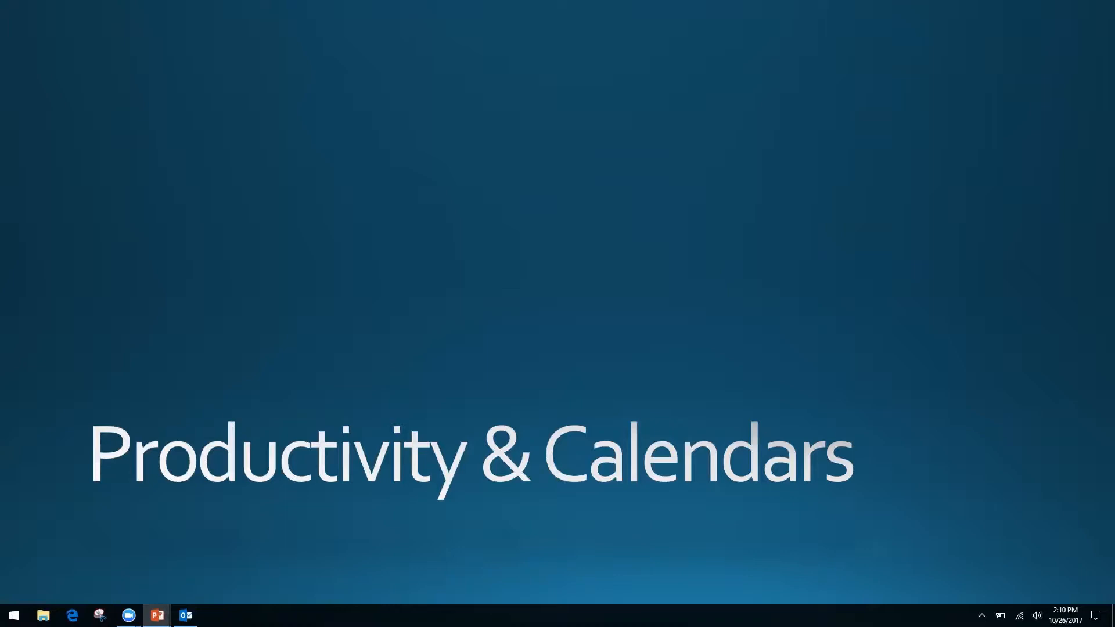
key("alt+Tab")
key("alt+Tab")
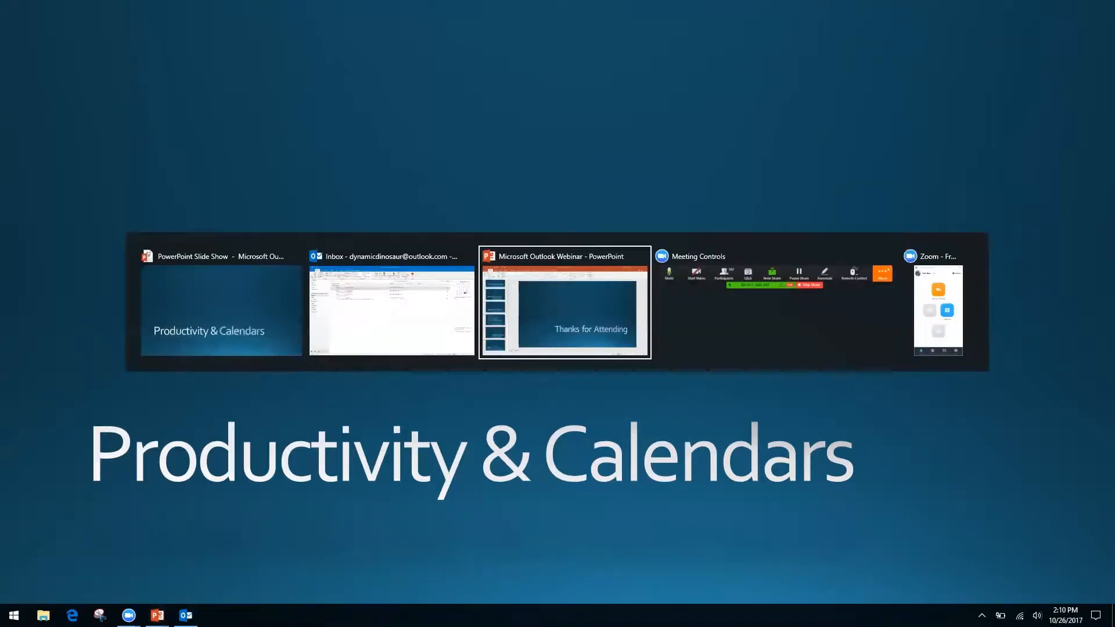
key("alt+shift+Tab")
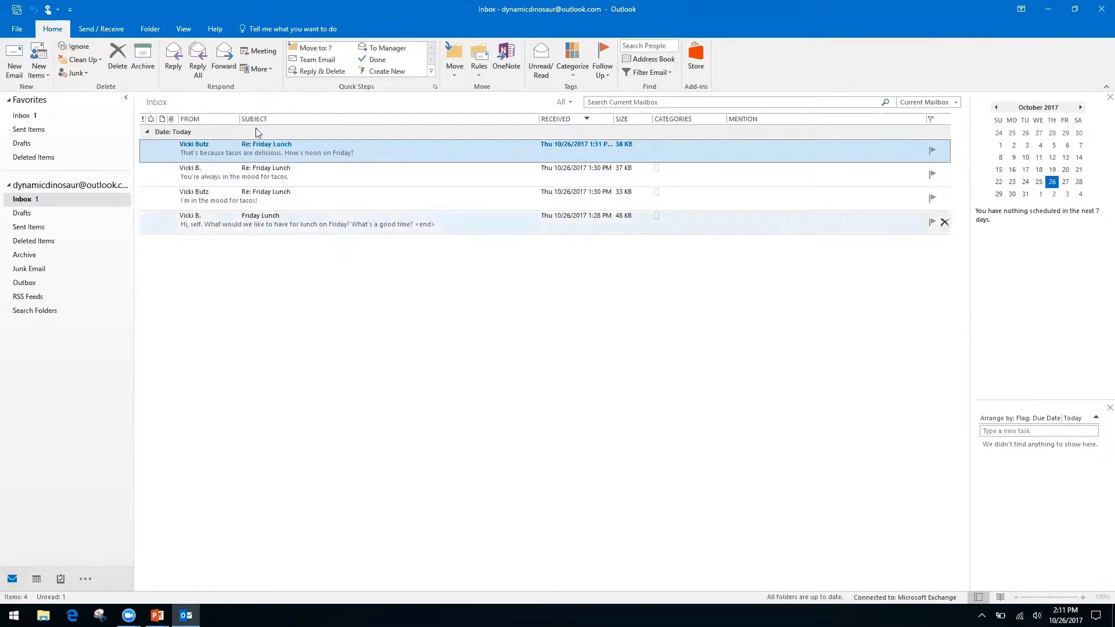
Step: Show the View ribbon options for arranging the Inbox
left_click(184, 29)
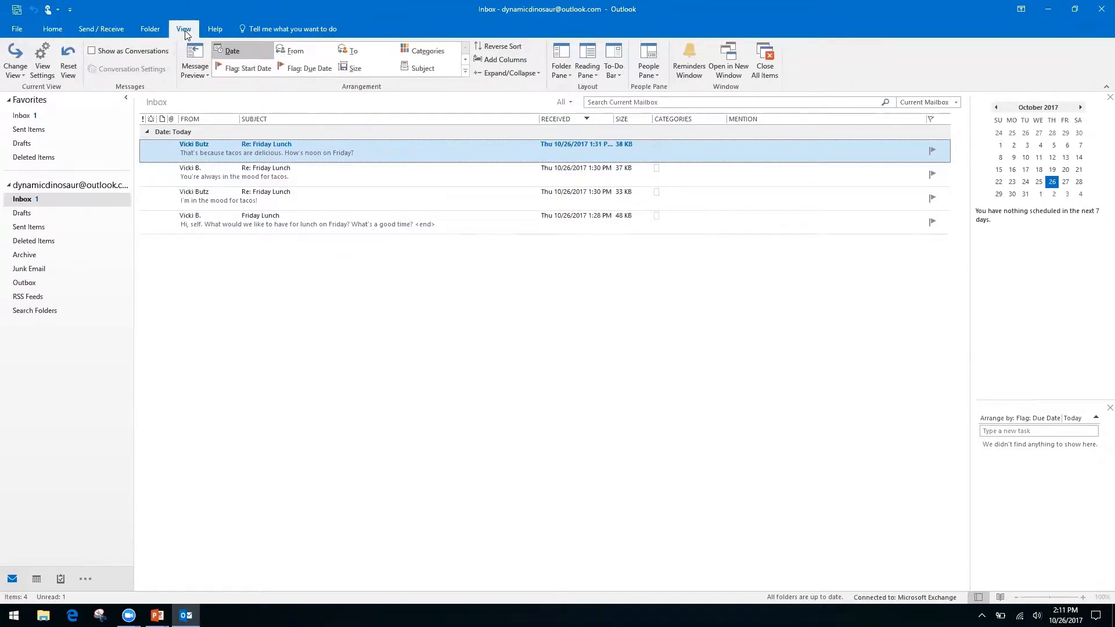
Step: Enable Show as Conversations for all mailboxes, then close the open Re: Friday Lunch message
left_click(92, 53)
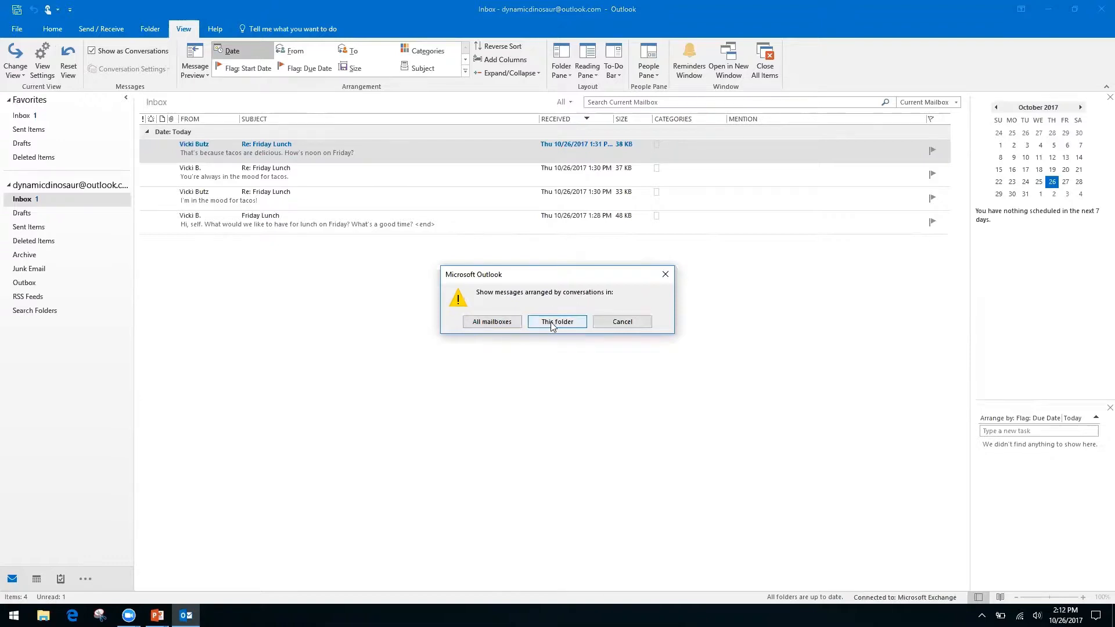
left_click(496, 323)
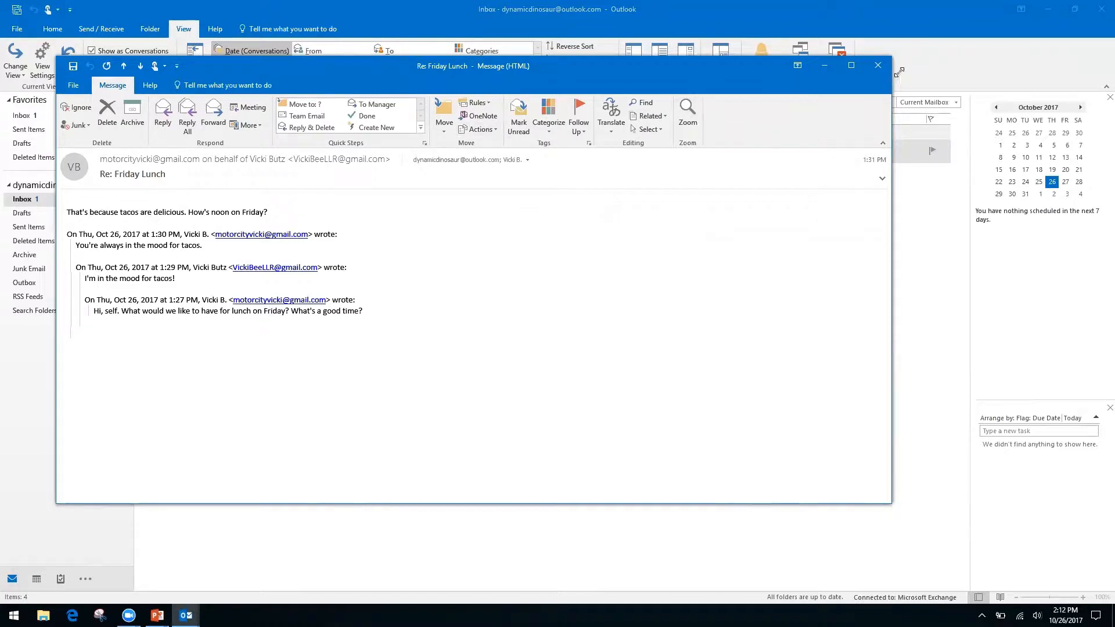
left_click(877, 65)
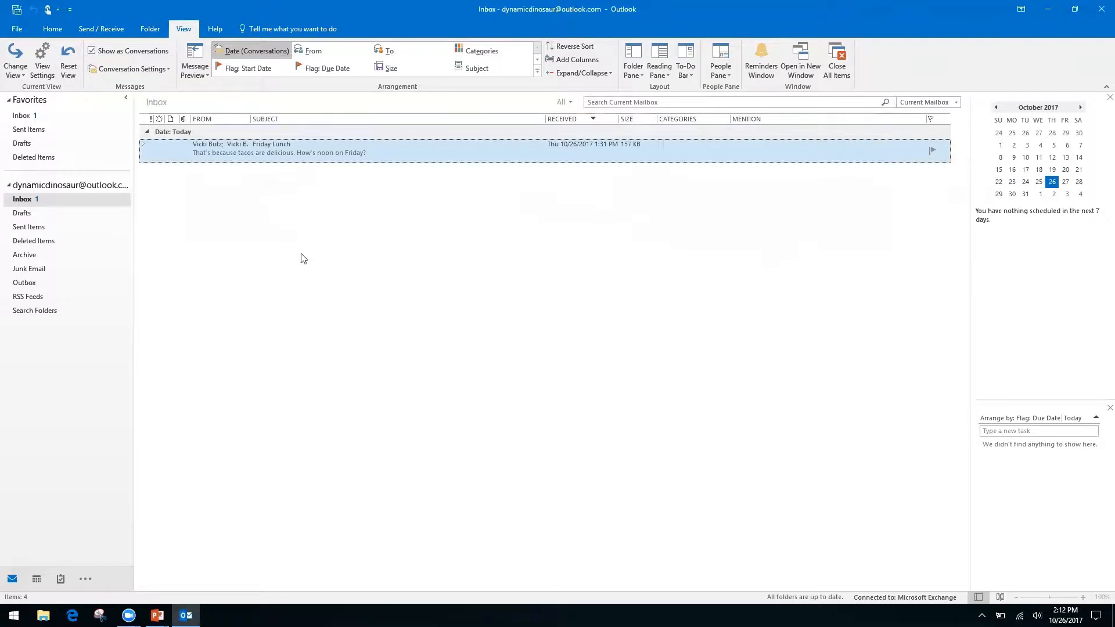
Step: Expand the Friday Lunch conversation and open the original 1:28 PM message in its own window
left_click(143, 145)
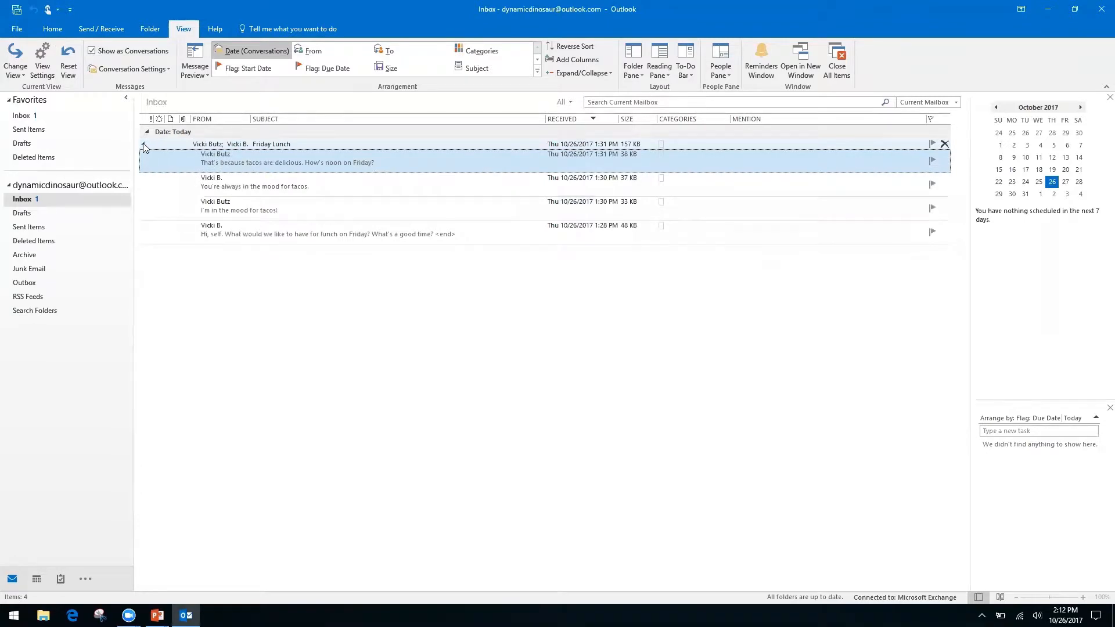
left_click(143, 145)
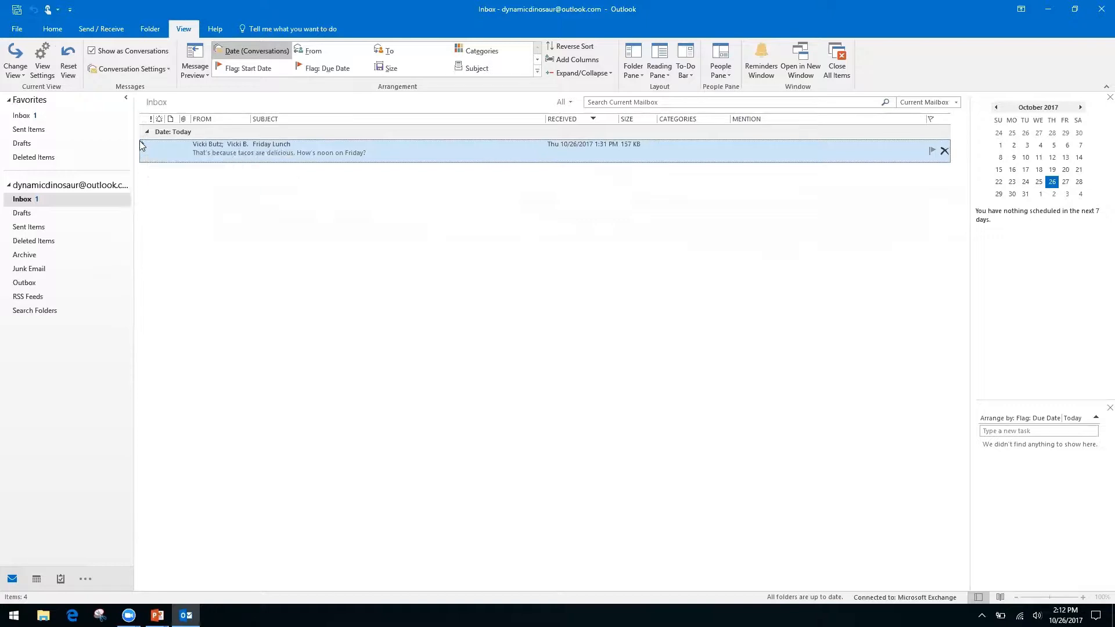
left_click(143, 147)
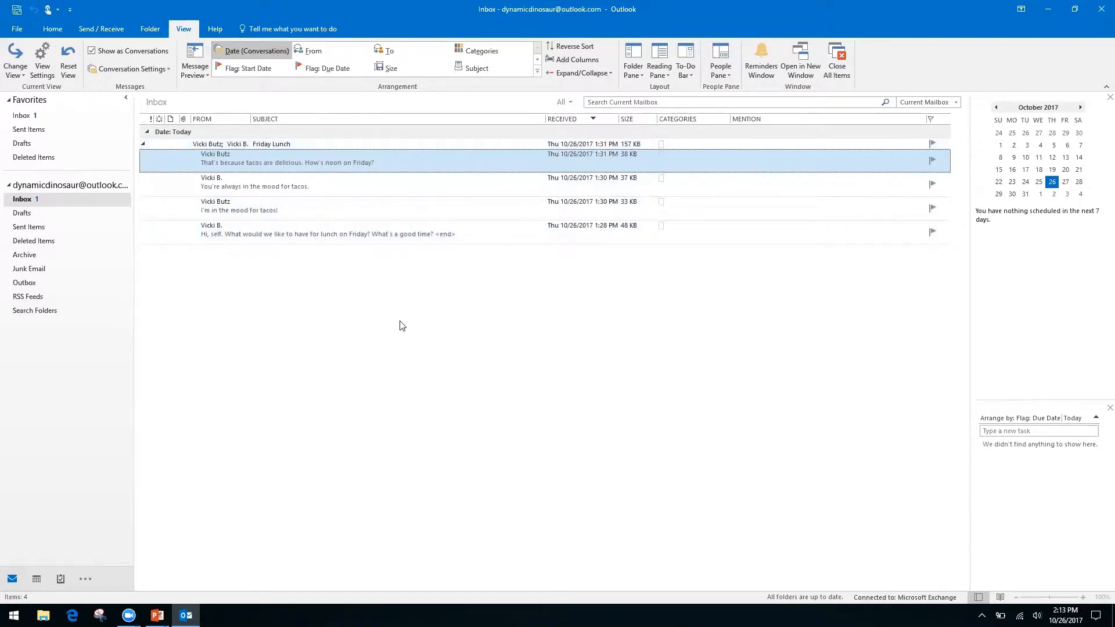
double_click(369, 233)
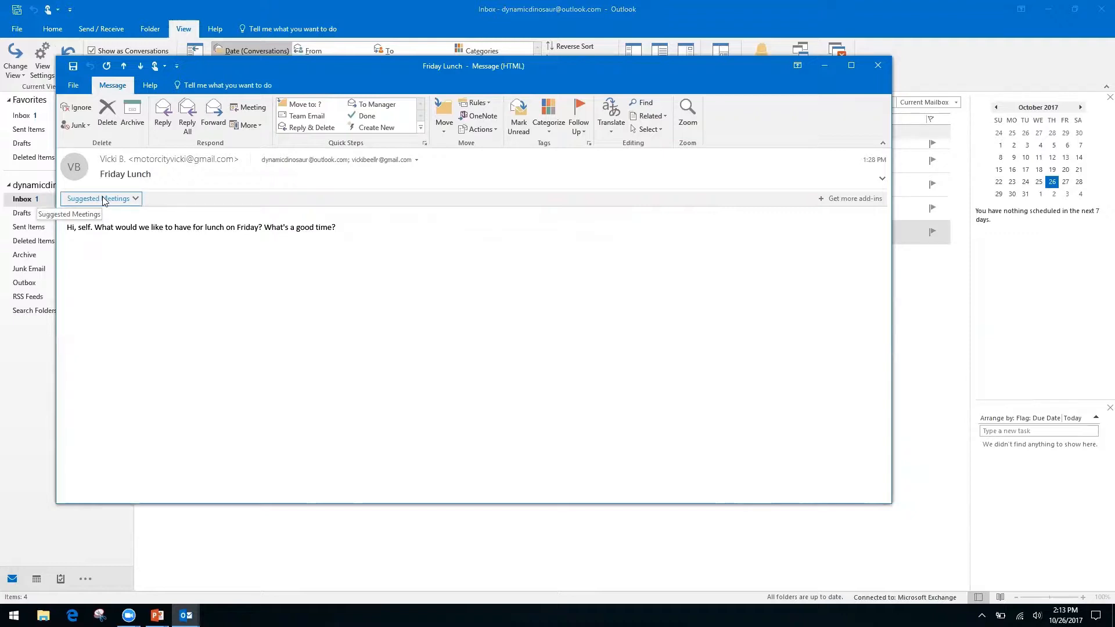
Step: Schedule the suggested 12:00–12:30 PM Friday, October 27 lunch at Ihop, then close the message
left_click(135, 199)
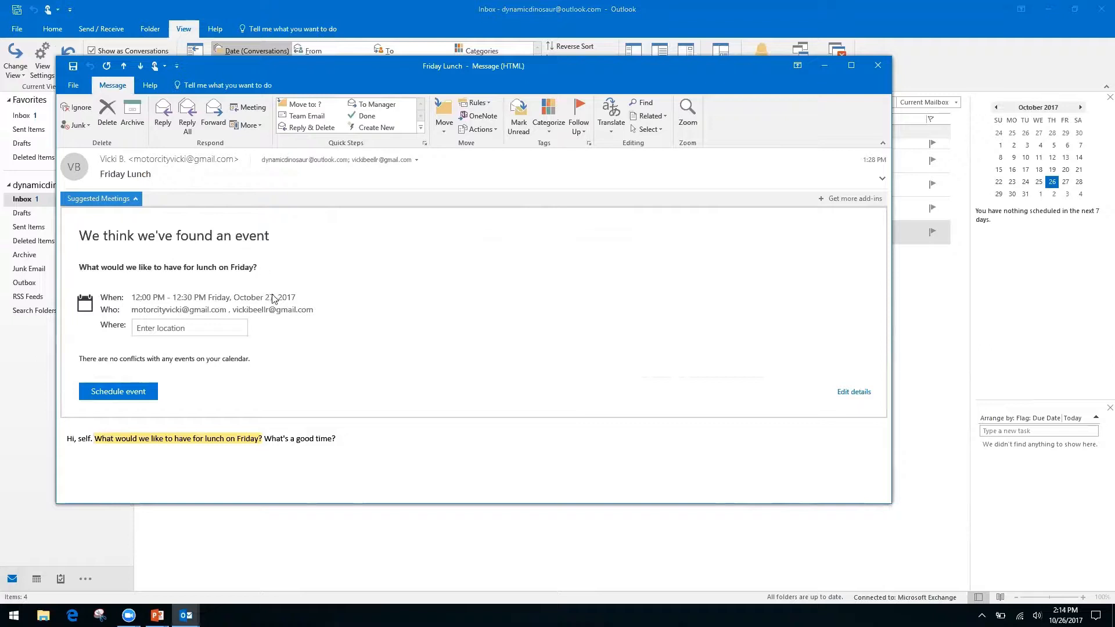
left_click(187, 328)
type("Ihop")
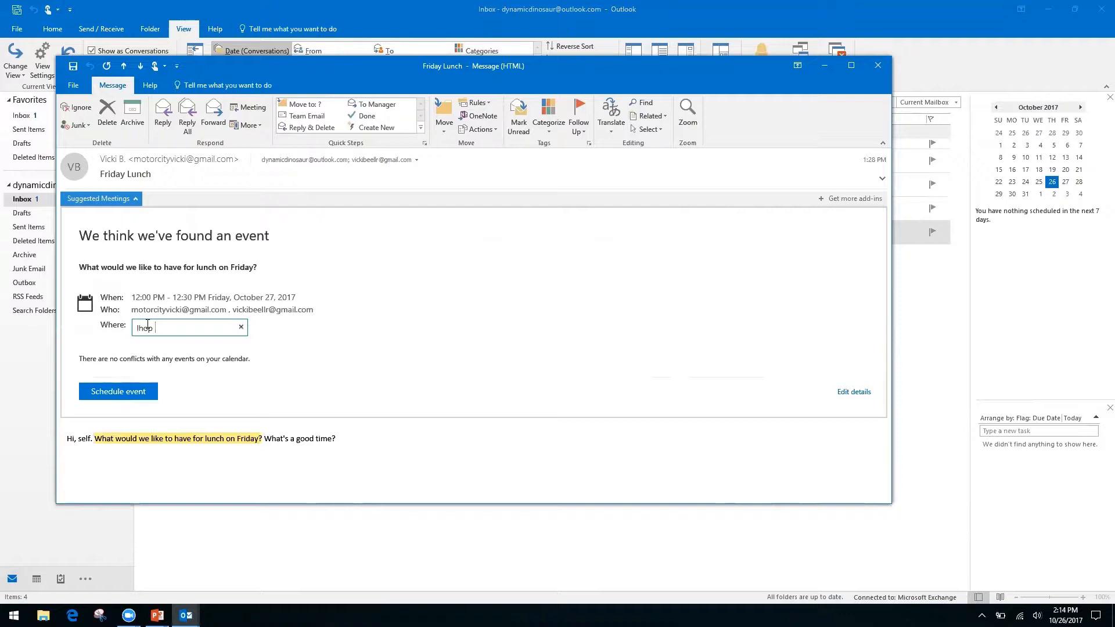
key("Return")
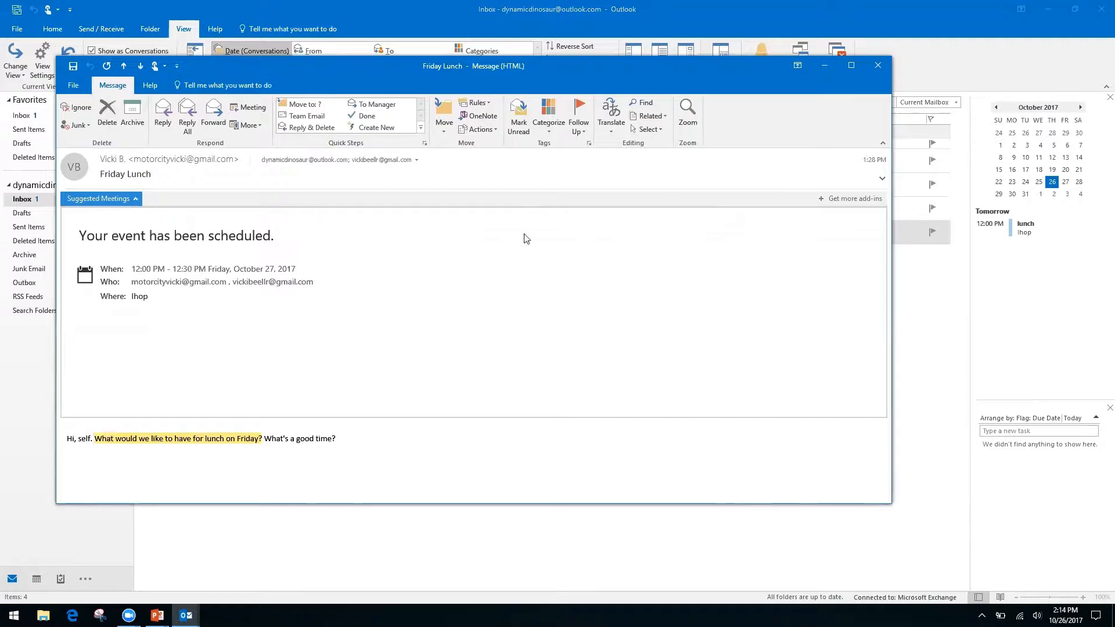
left_click(881, 67)
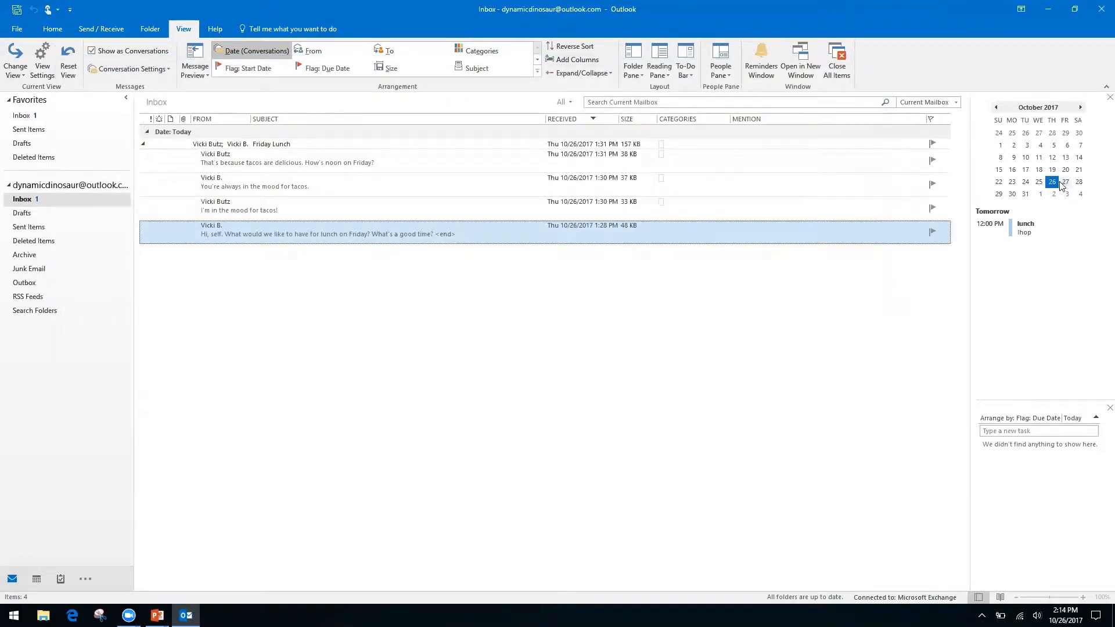
Step: Open the October 2017 month calendar from the 27th to see the 12:00 PM Ihop lunch
double_click(1065, 182)
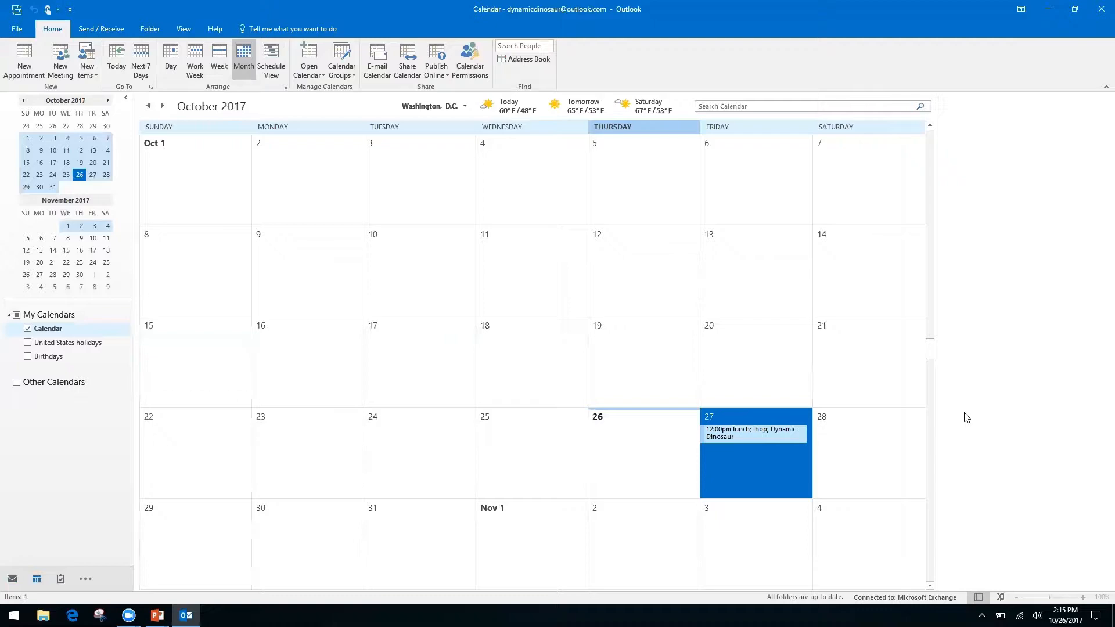
Step: Switch from the Outlook calendar to the Productivity & Calendars slide in PowerPoint
key("alt+Tab")
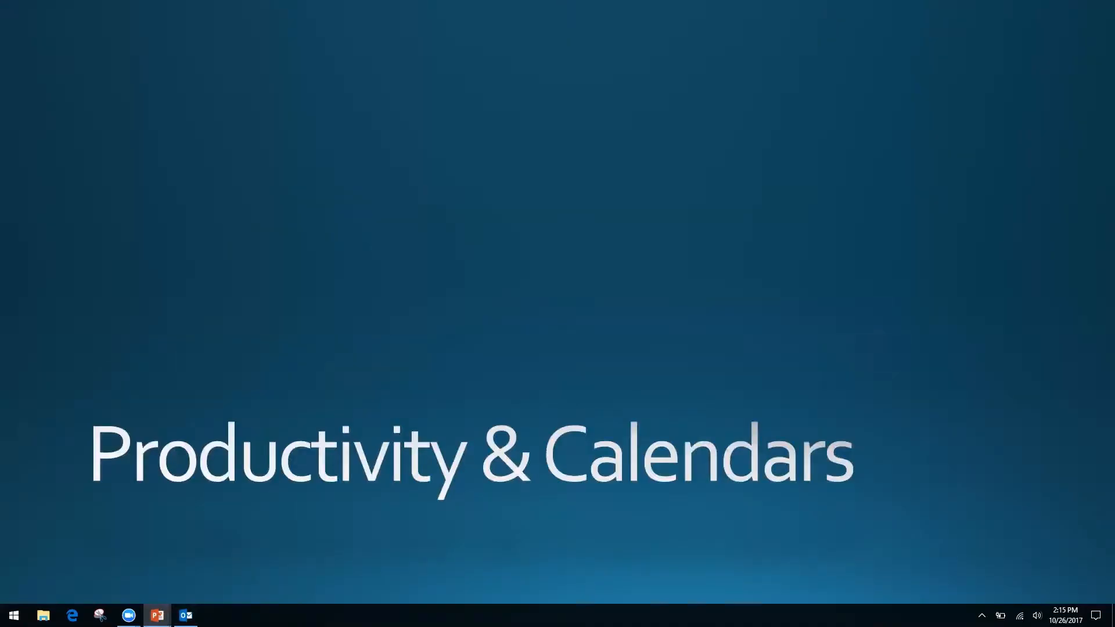
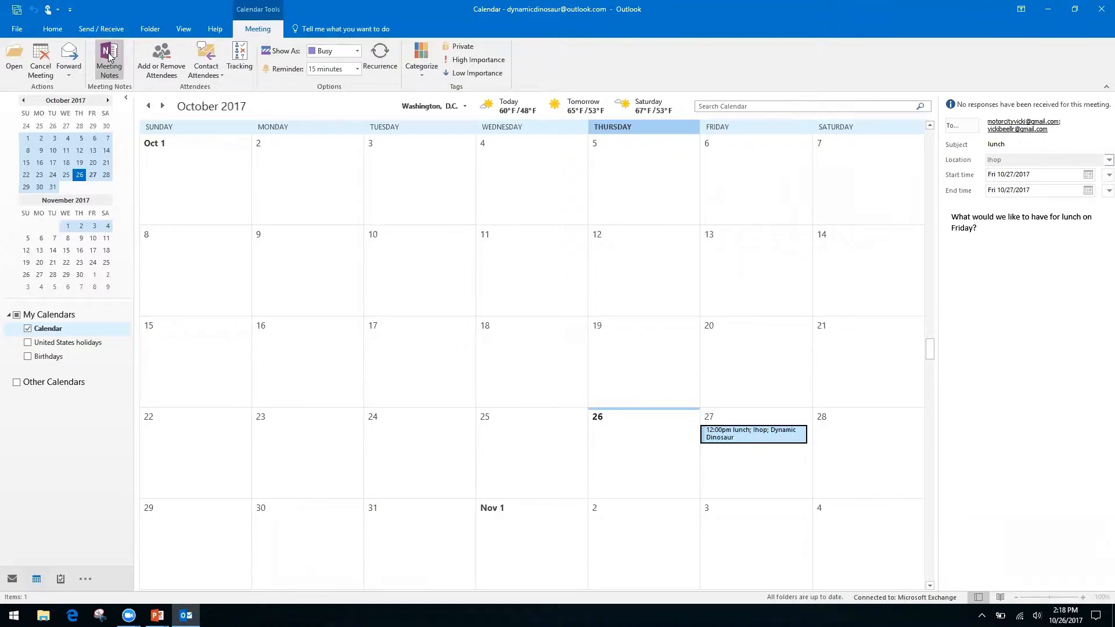
Step: Start Meeting Notes for the Friday Ihop lunch, choosing to take notes on your own
left_click(108, 55)
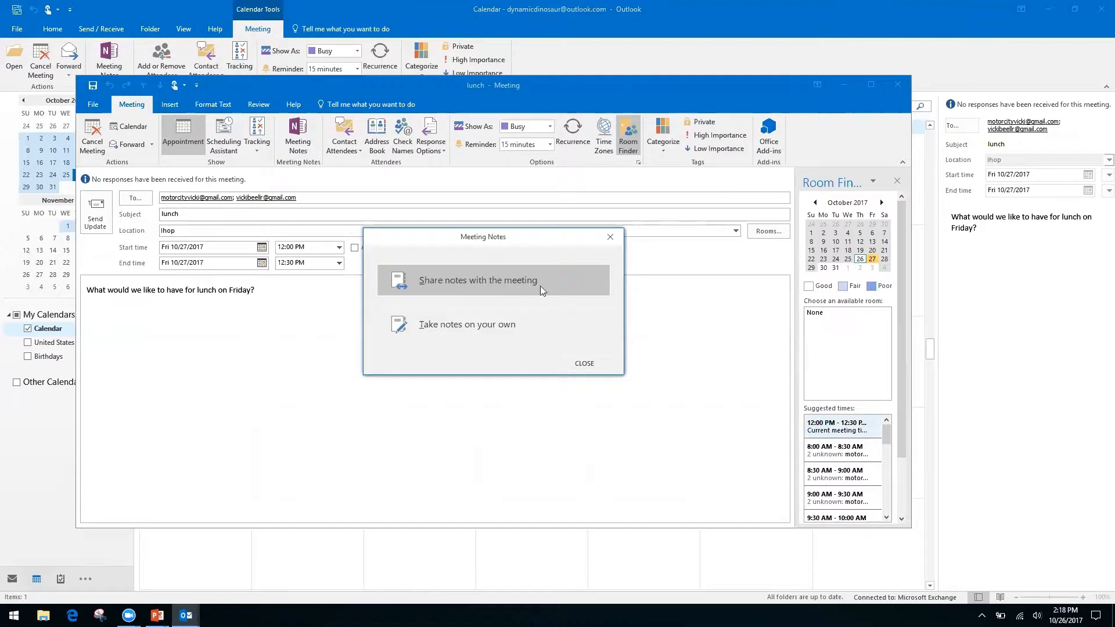
left_click(460, 325)
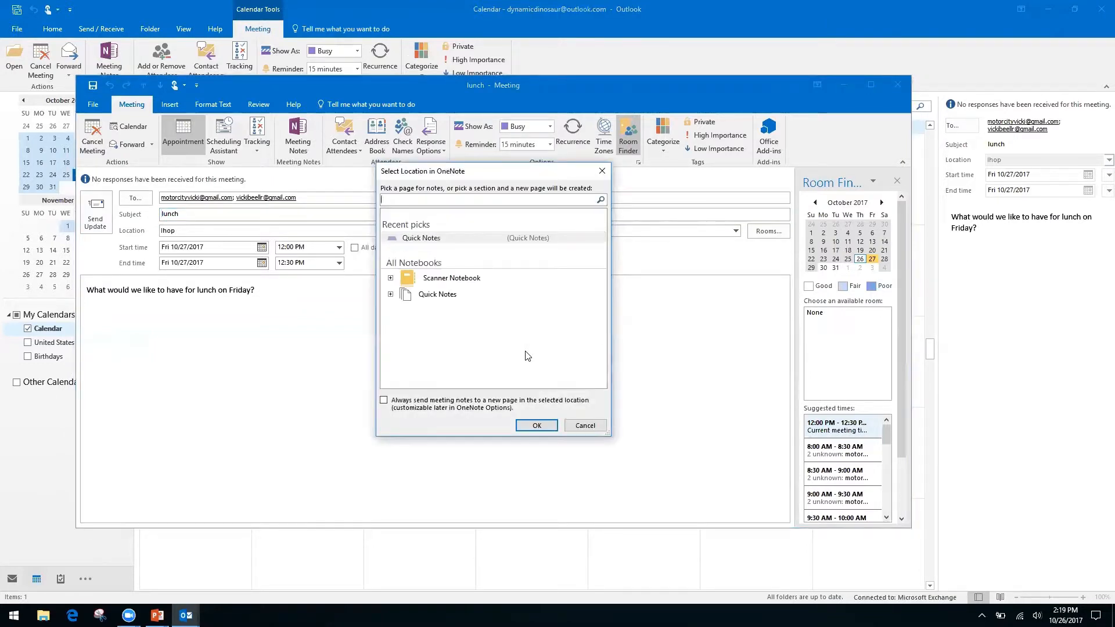
Step: File the lunch notes in the Quick Notes section of the Quick Notes notebook
left_click(438, 296)
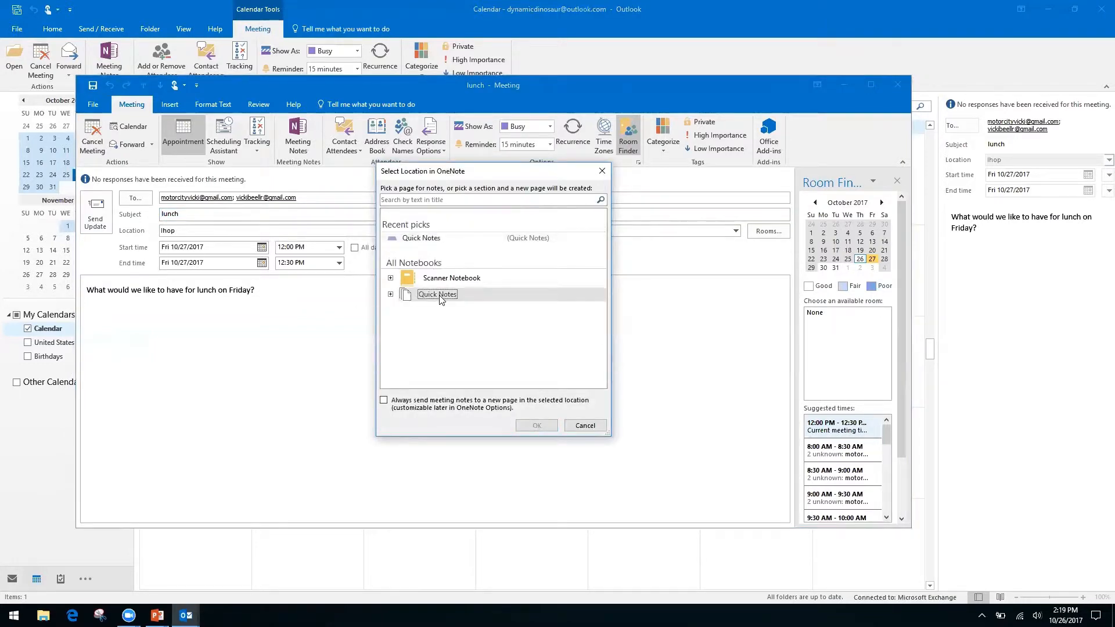
left_click(390, 294)
left_click(448, 308)
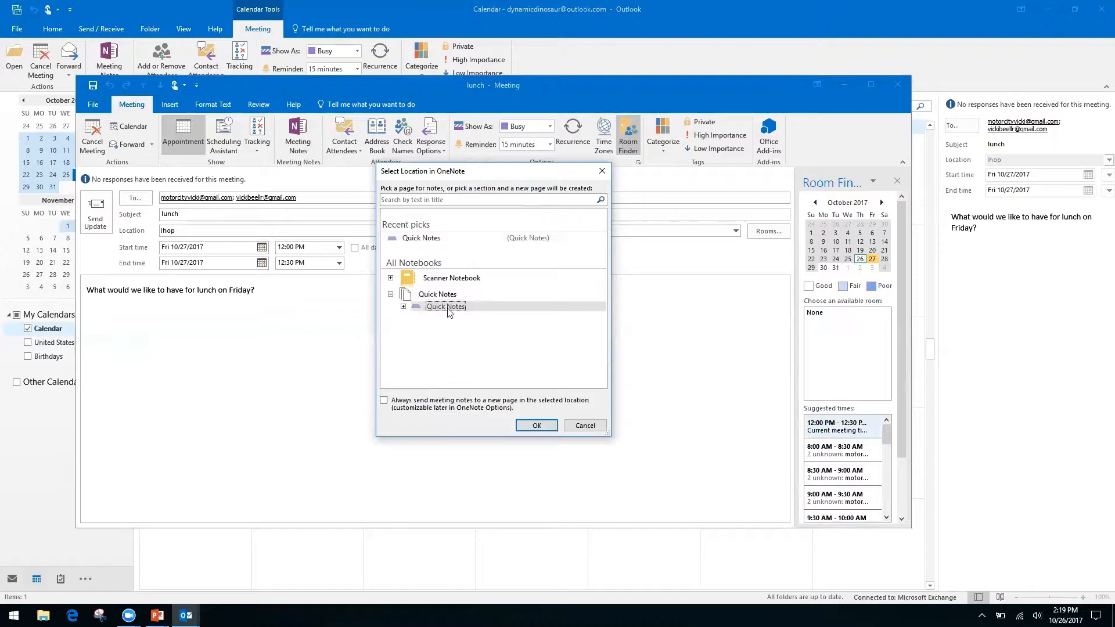
left_click(533, 427)
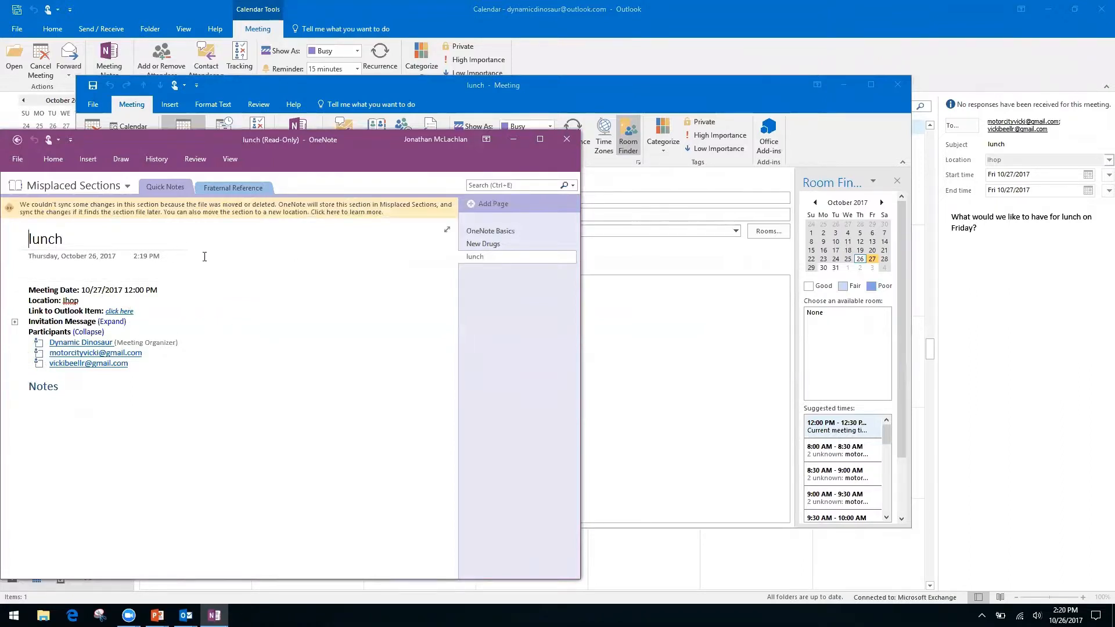
Step: Try editing the lunch page near the Notes heading, then dismiss the context menu
left_click(54, 272)
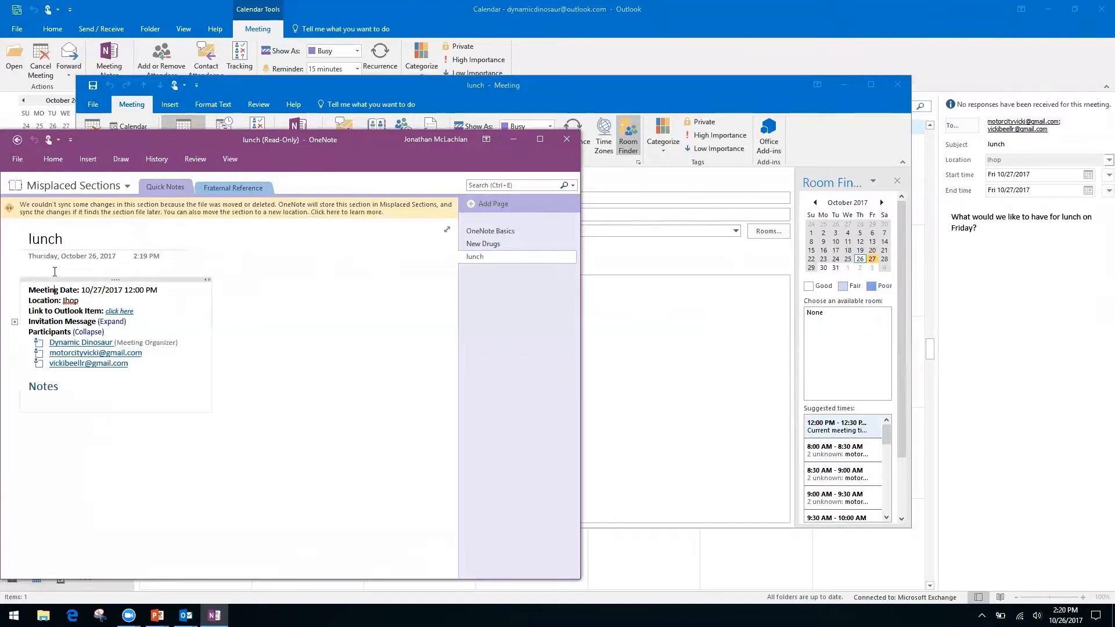
left_click(85, 443)
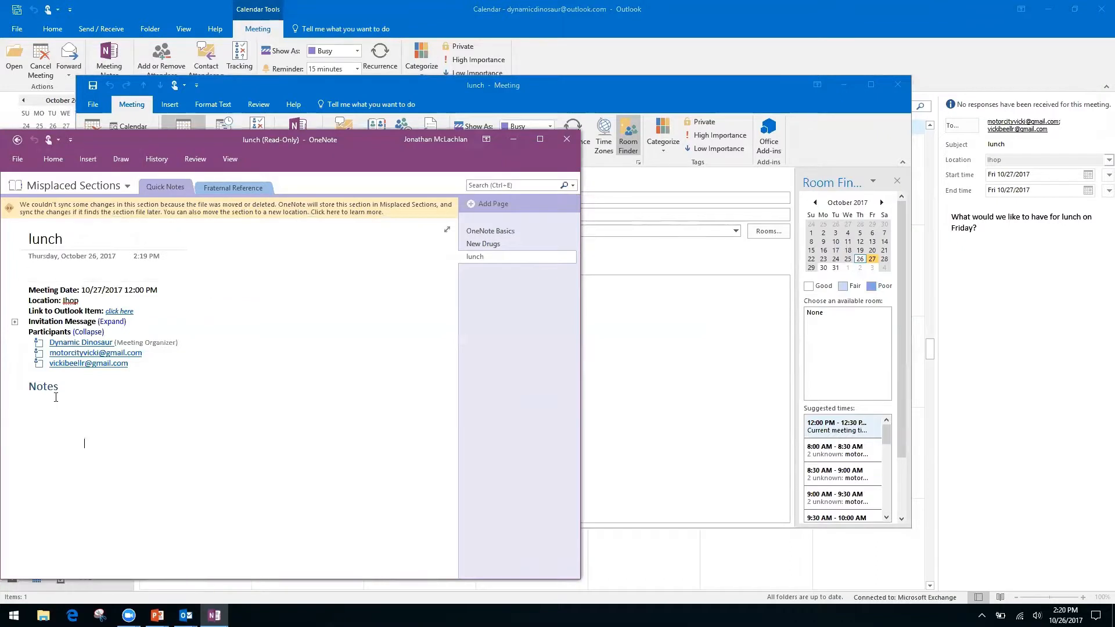
right_click(74, 384)
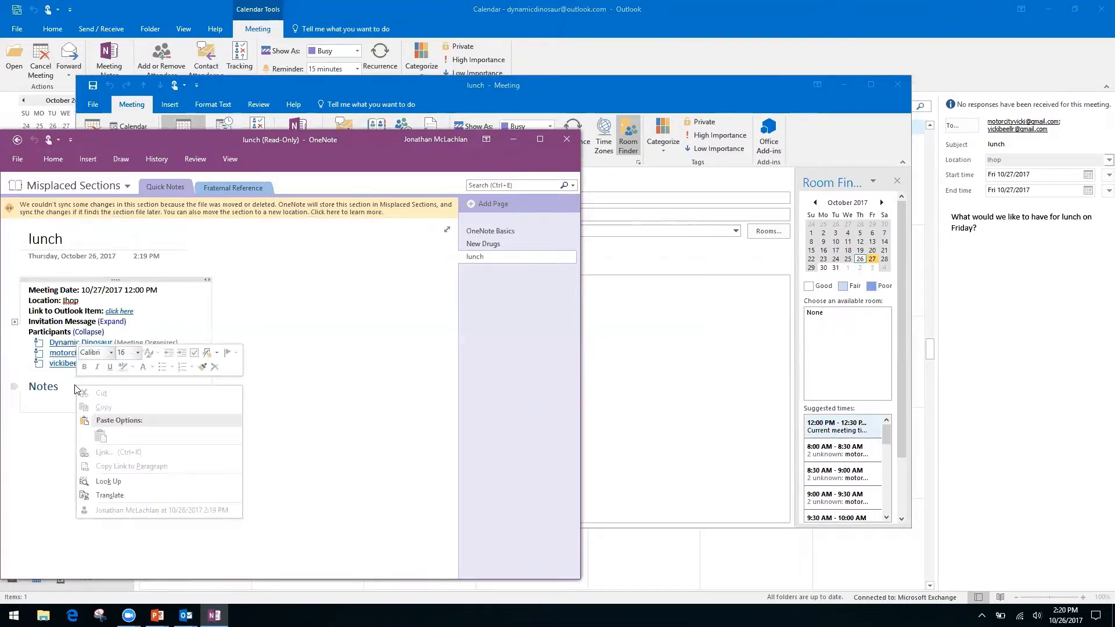
left_click(317, 410)
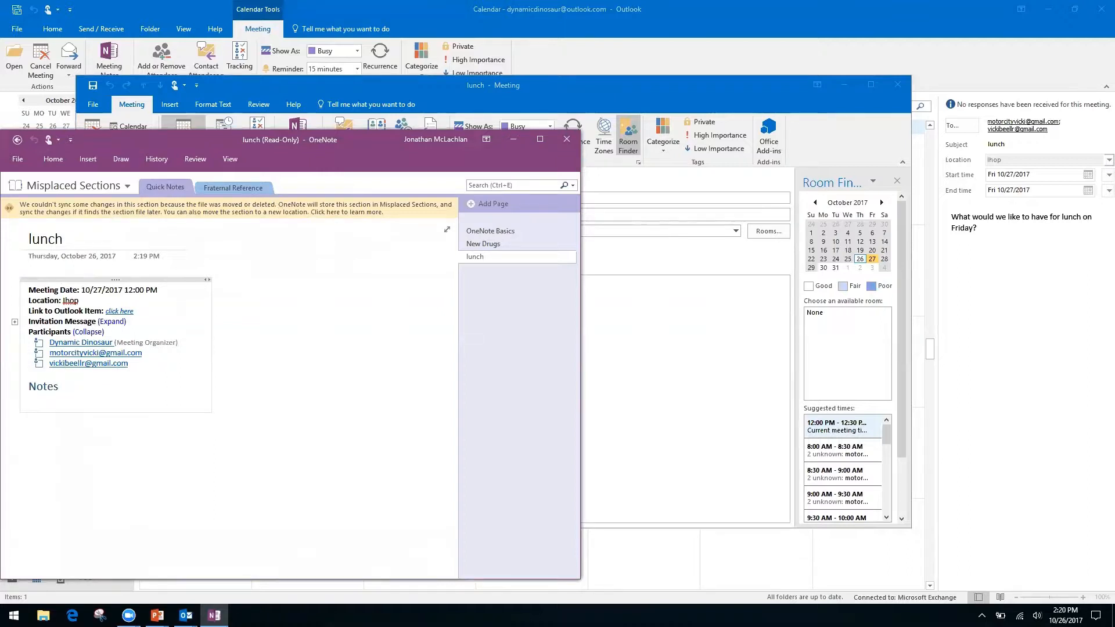
Step: Place the cursor under Notes, then go back to the empty Quick Notes section
left_click(118, 468)
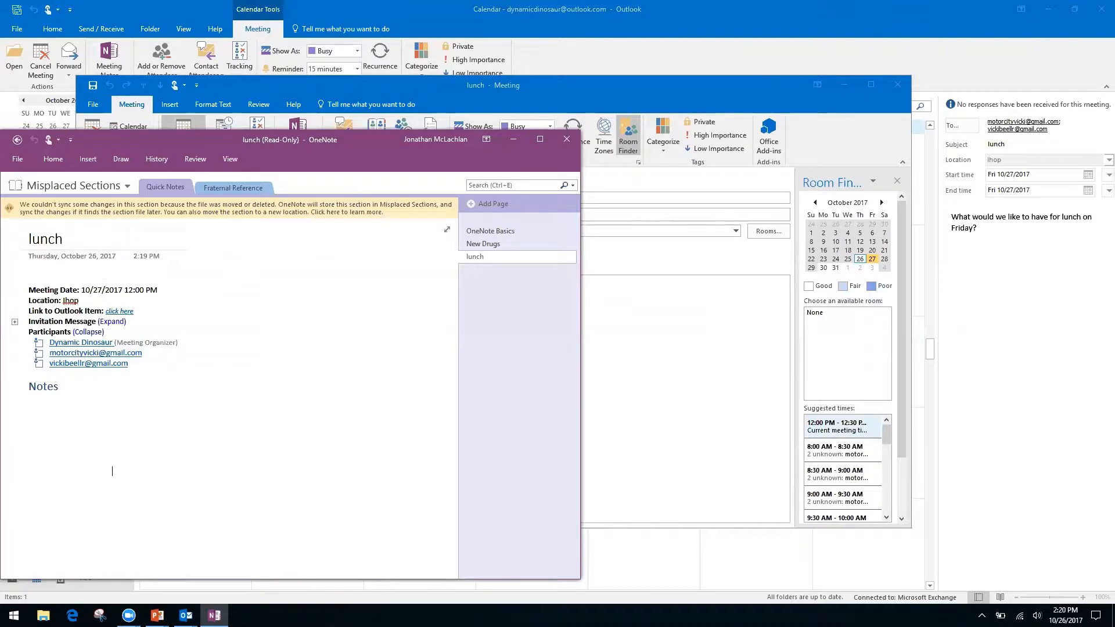
left_click(37, 410)
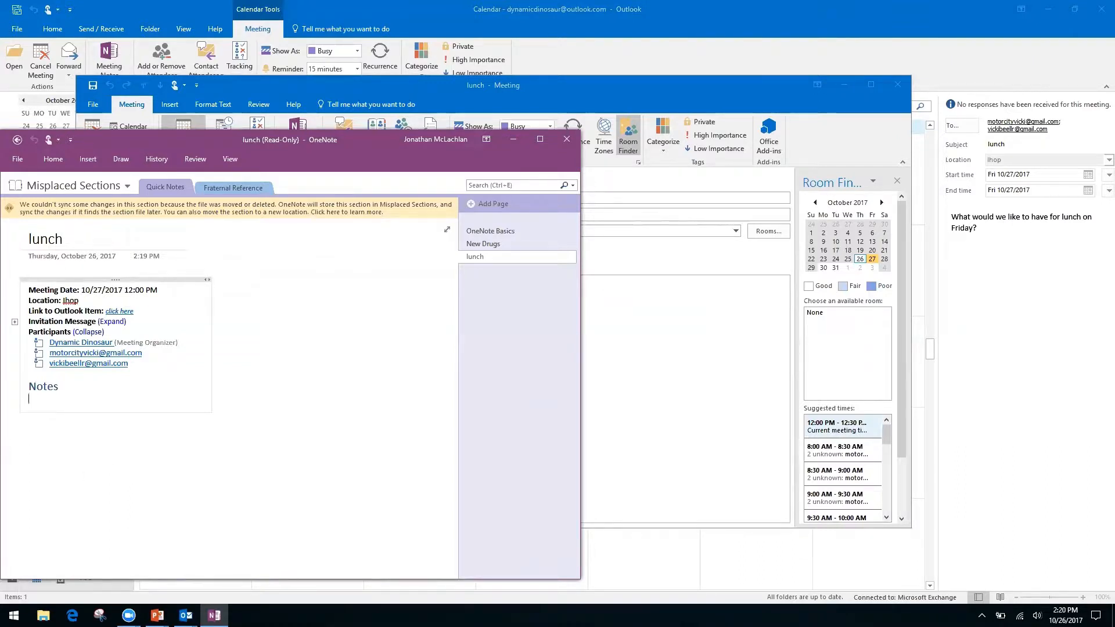
left_click(29, 428)
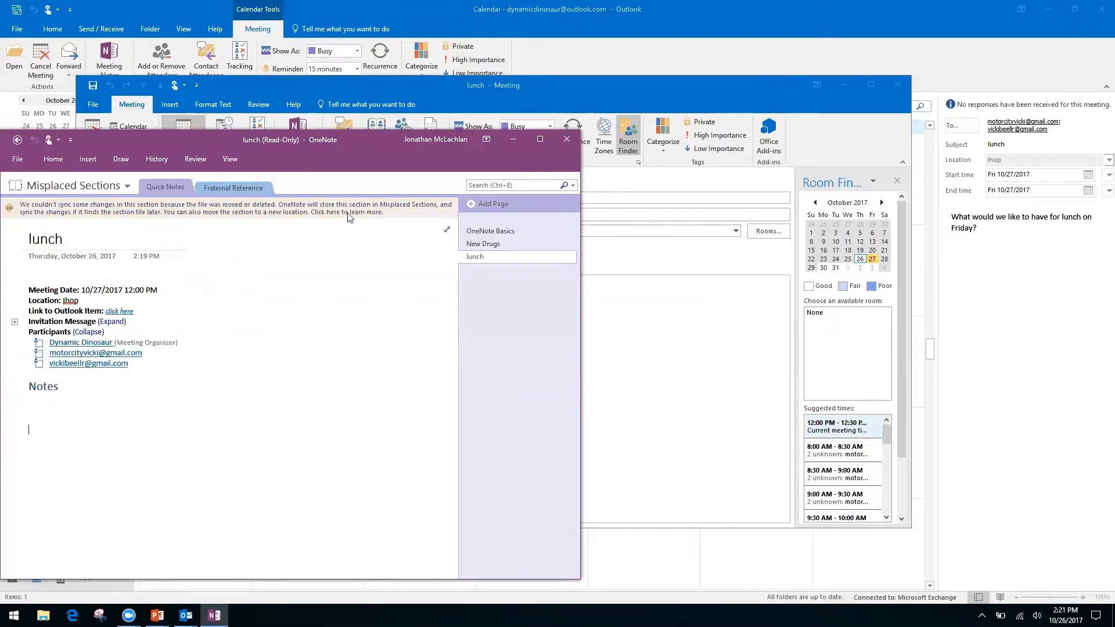
left_click(17, 140)
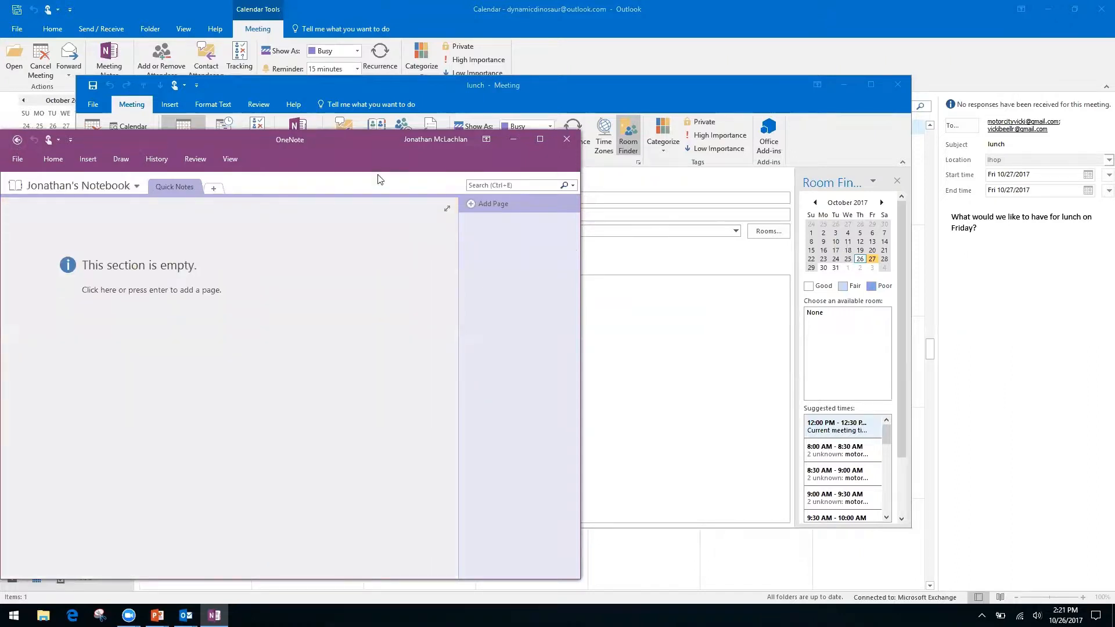
Step: Close OneNote and the lunch meeting, then reopen the lunch meeting
left_click(570, 133)
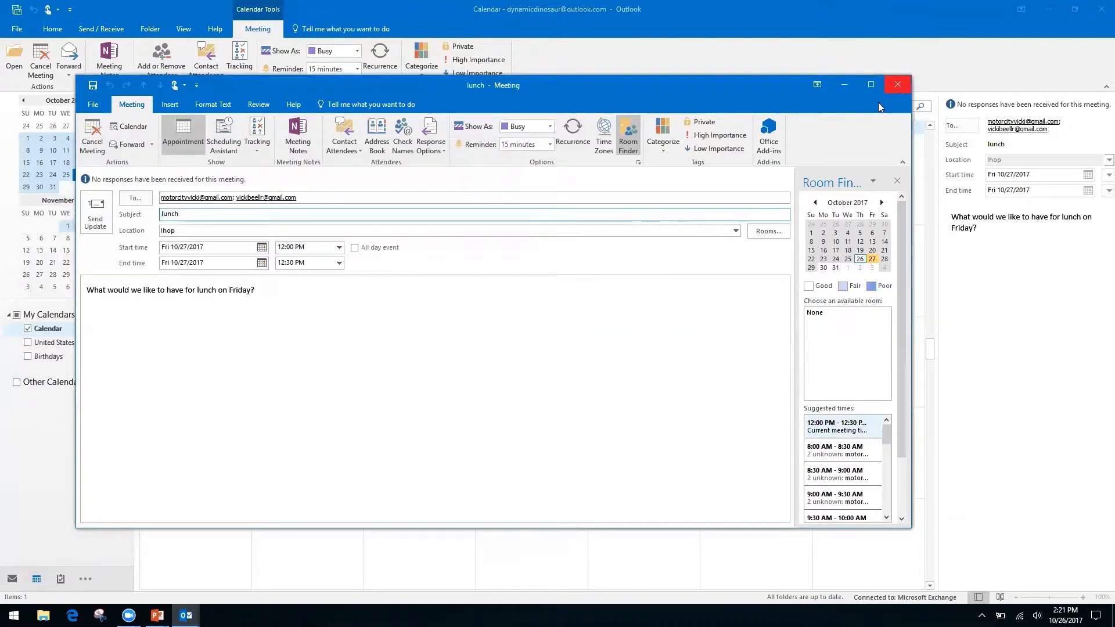
left_click(898, 86)
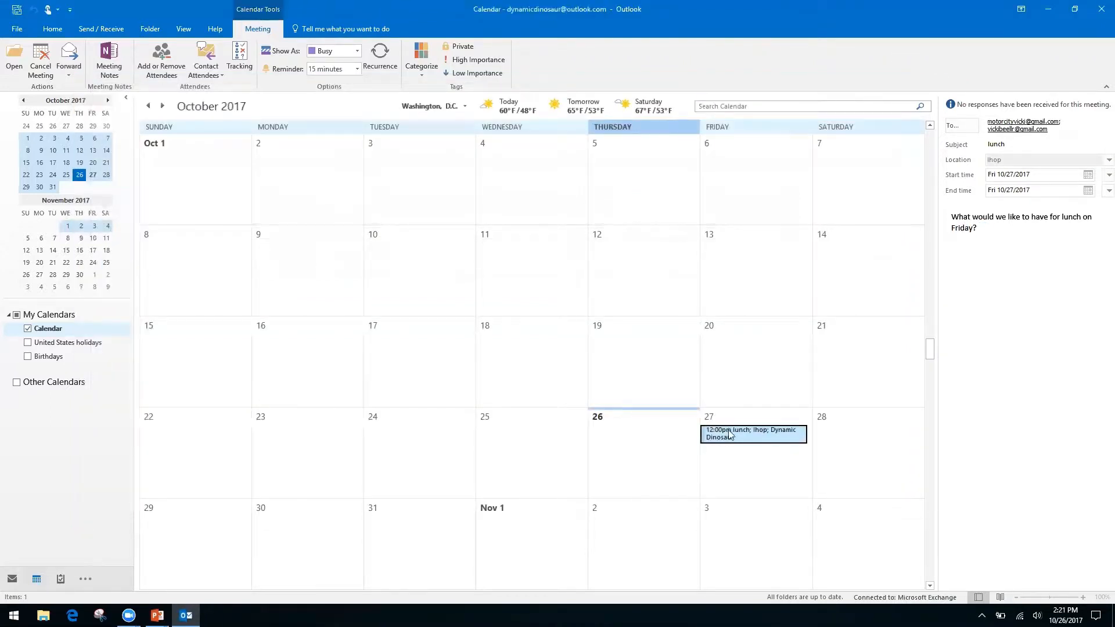
double_click(728, 431)
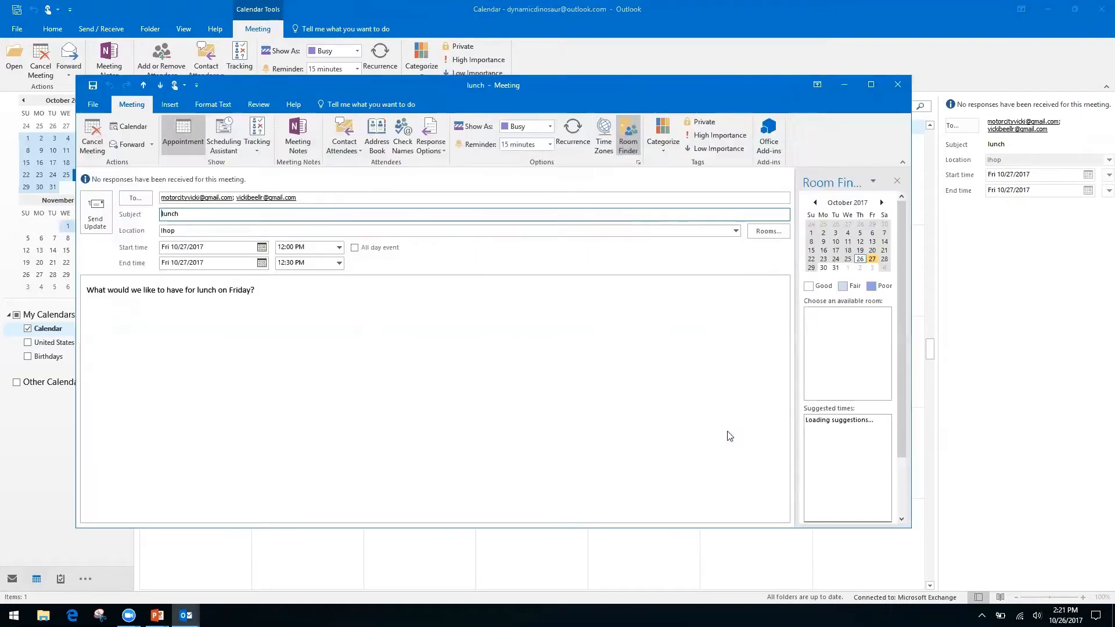
Step: Take your own meeting notes, filing them in Scanner Notebook's Quick Notes section
left_click(303, 137)
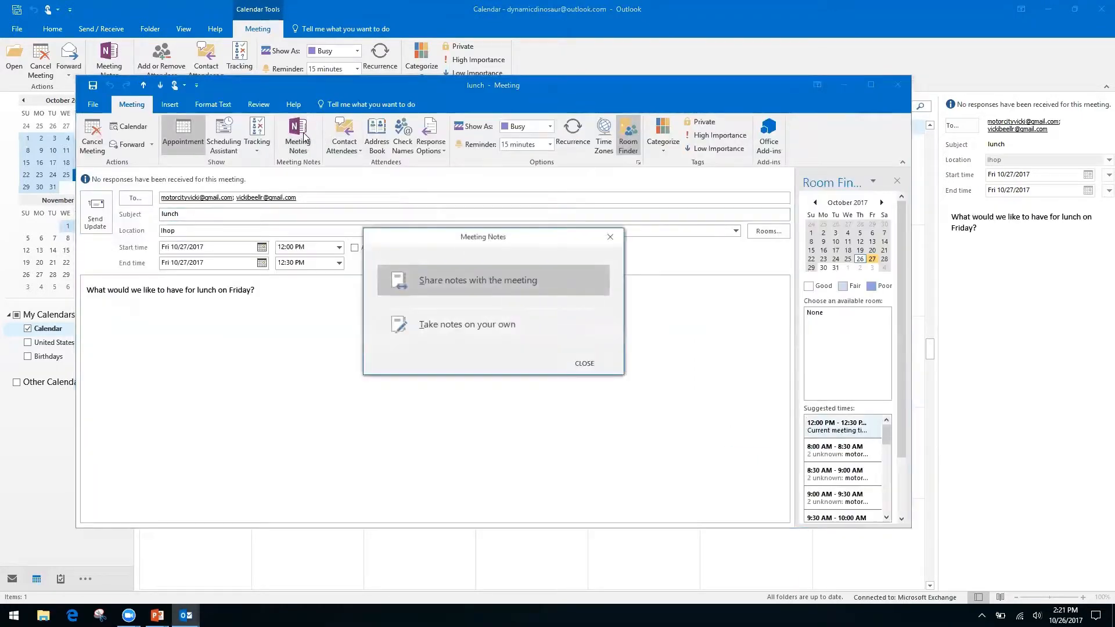
left_click(507, 342)
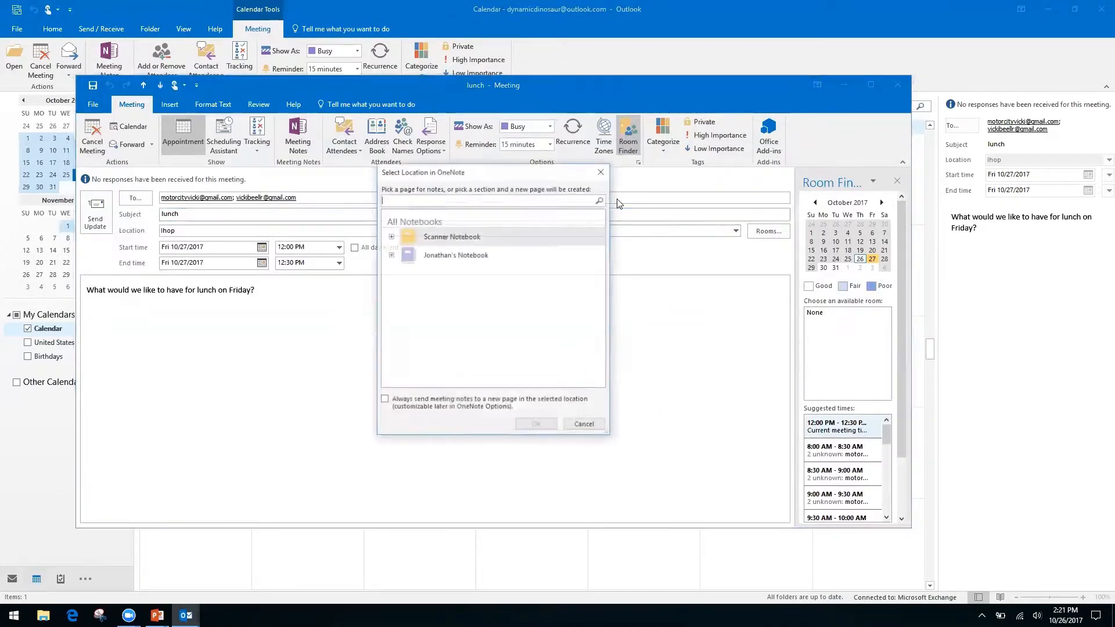
left_click(390, 236)
left_click(390, 236)
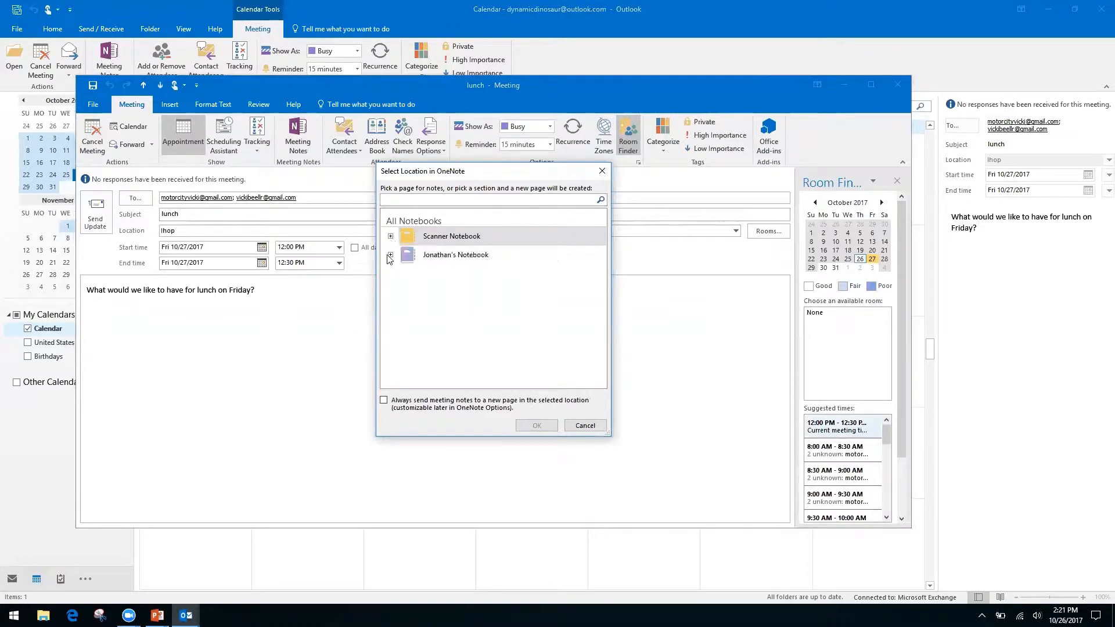
left_click(390, 254)
left_click(442, 270)
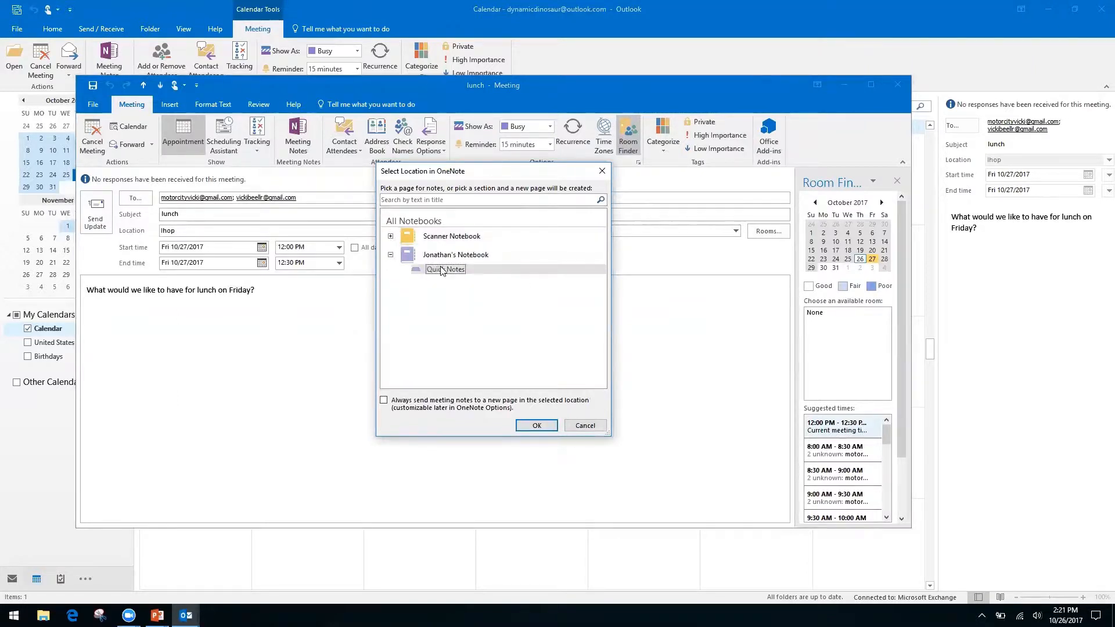
left_click(537, 426)
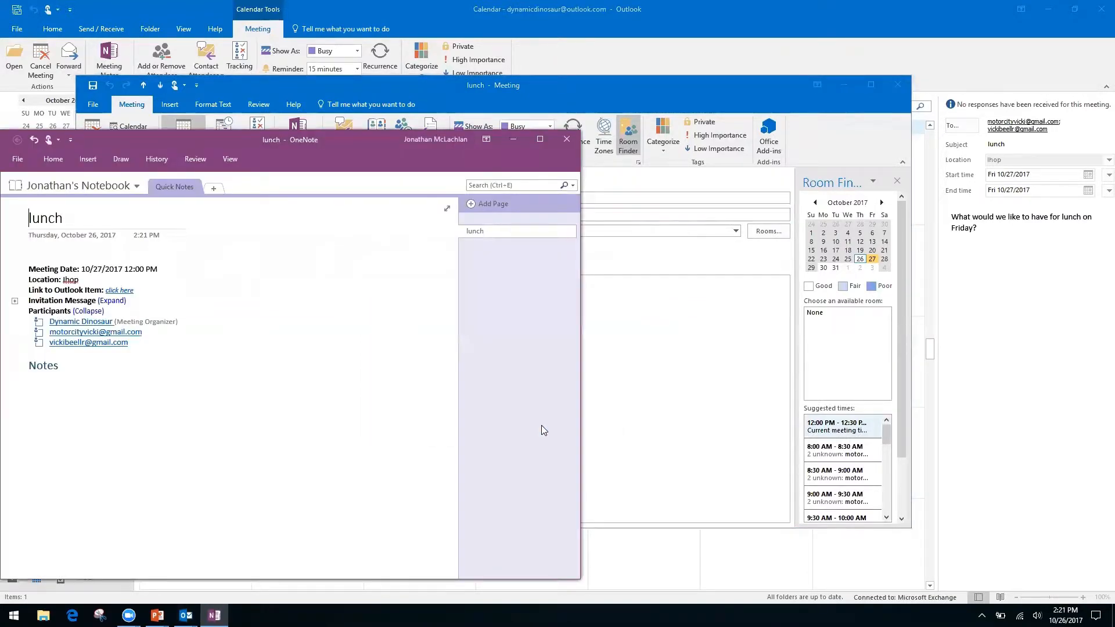
Step: Close the OneNote lunch notes and the lunch meeting window
left_click(569, 140)
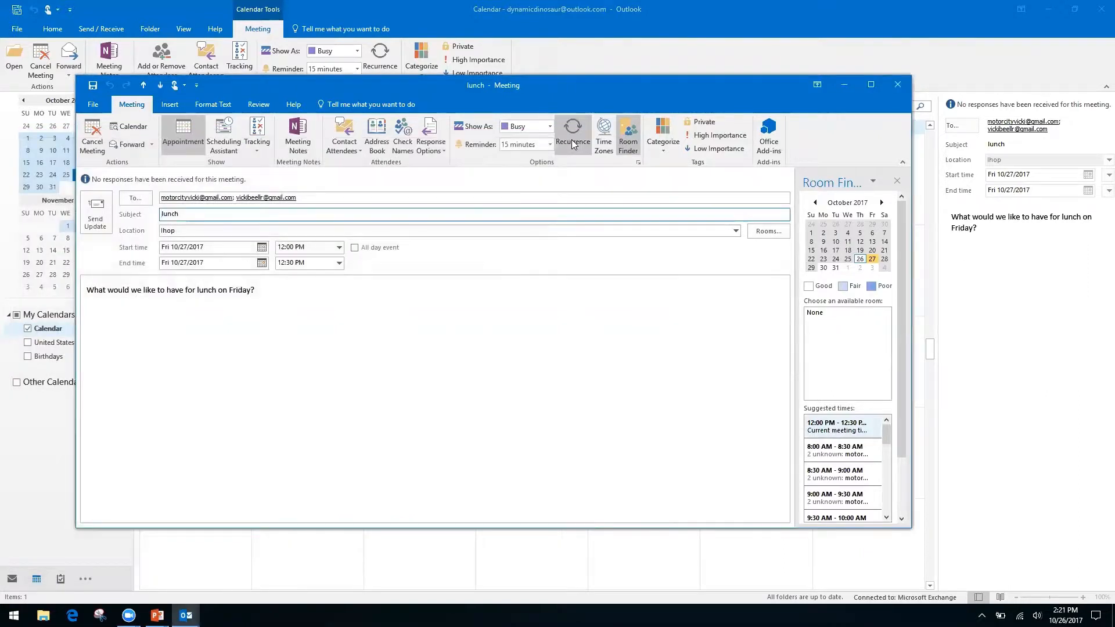
left_click(899, 86)
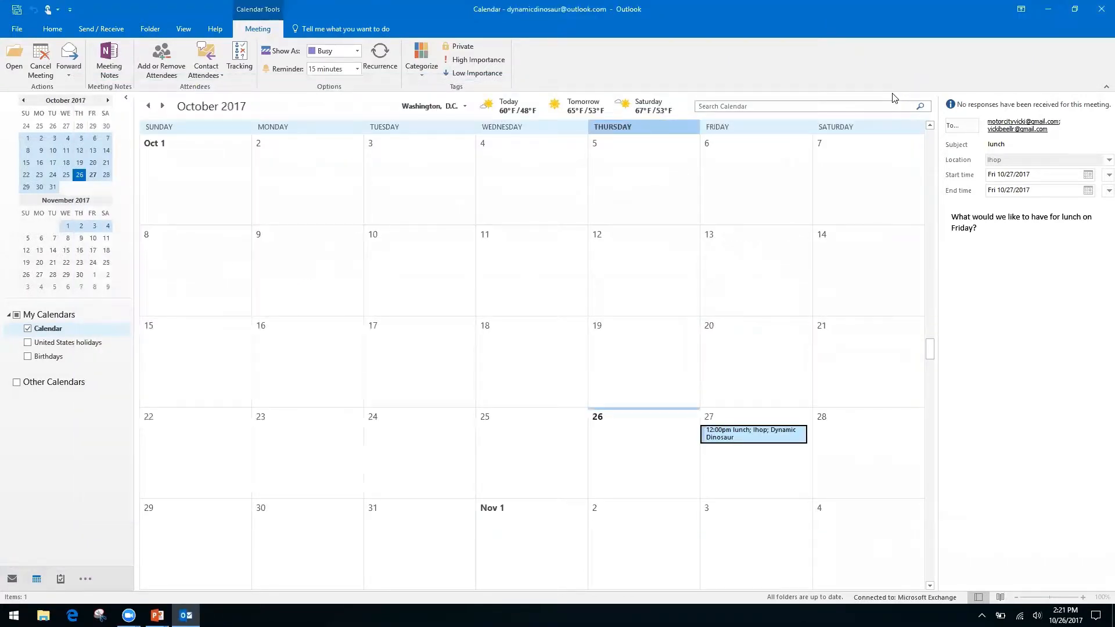
Step: Advance PowerPoint to the Quicksteps, Rules, and Search Folders slide, then return to Outlook
key("alt+Tab")
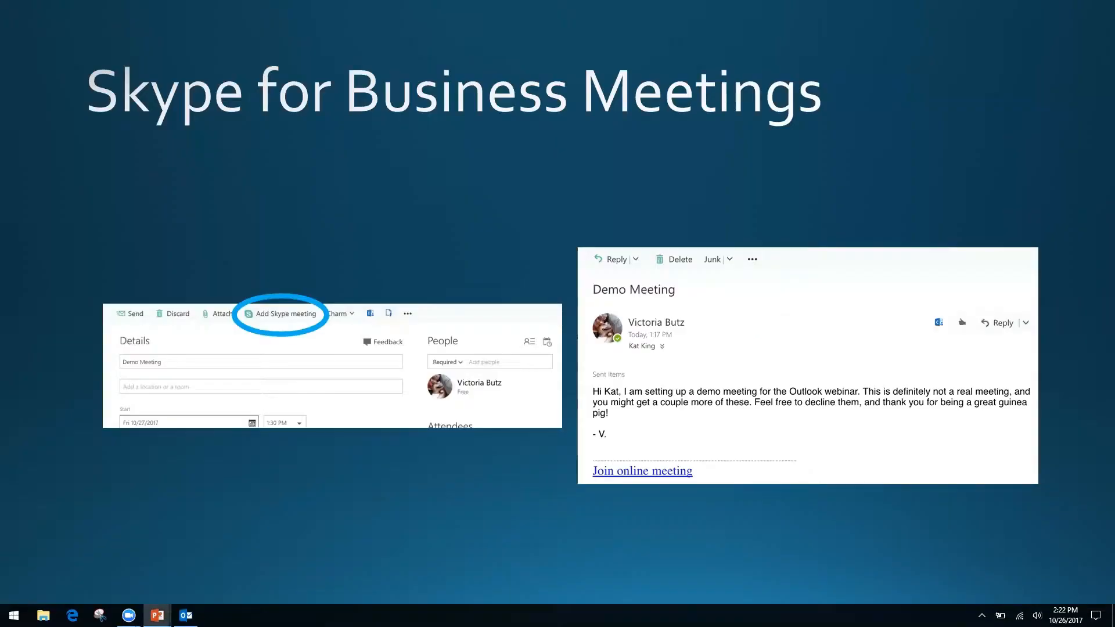
key("Right")
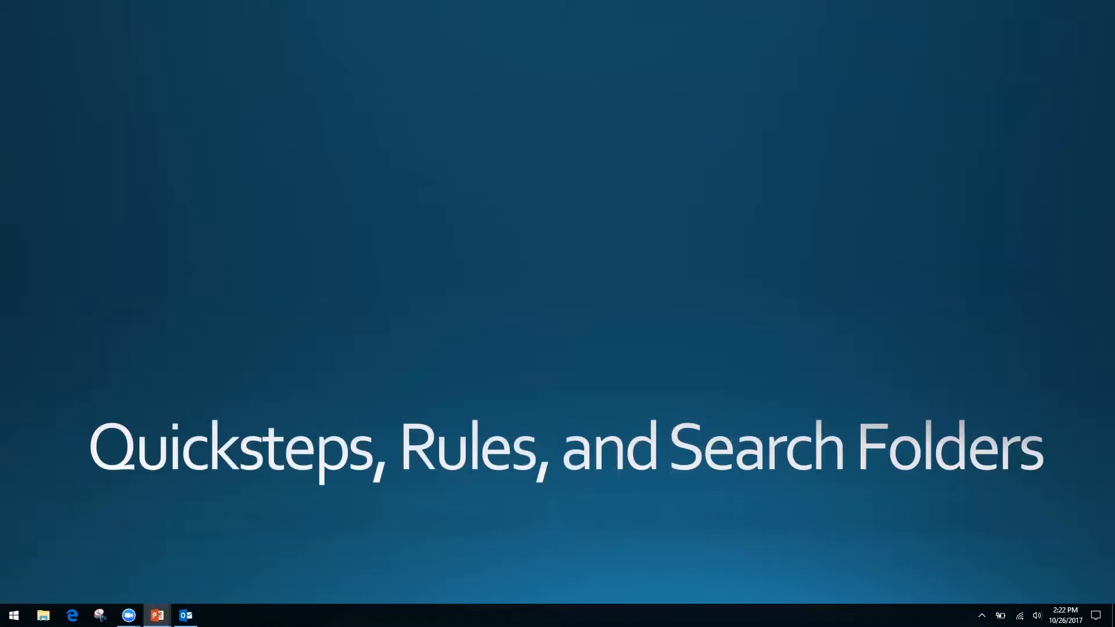
key("alt+Tab")
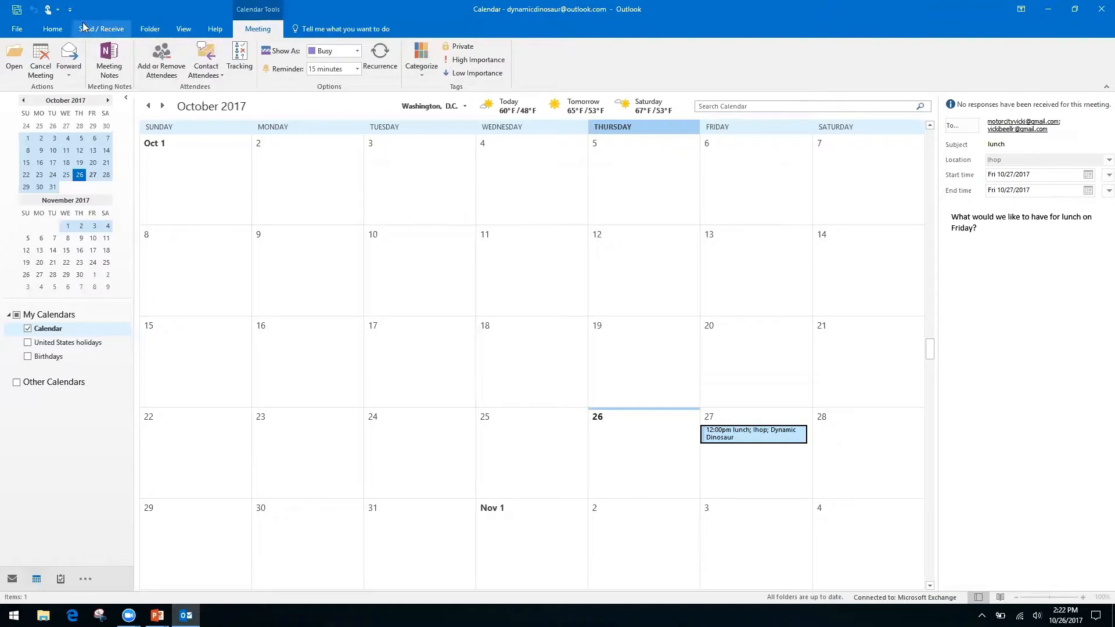
Step: Start a Share Calendar invitation from the Home tab
left_click(56, 33)
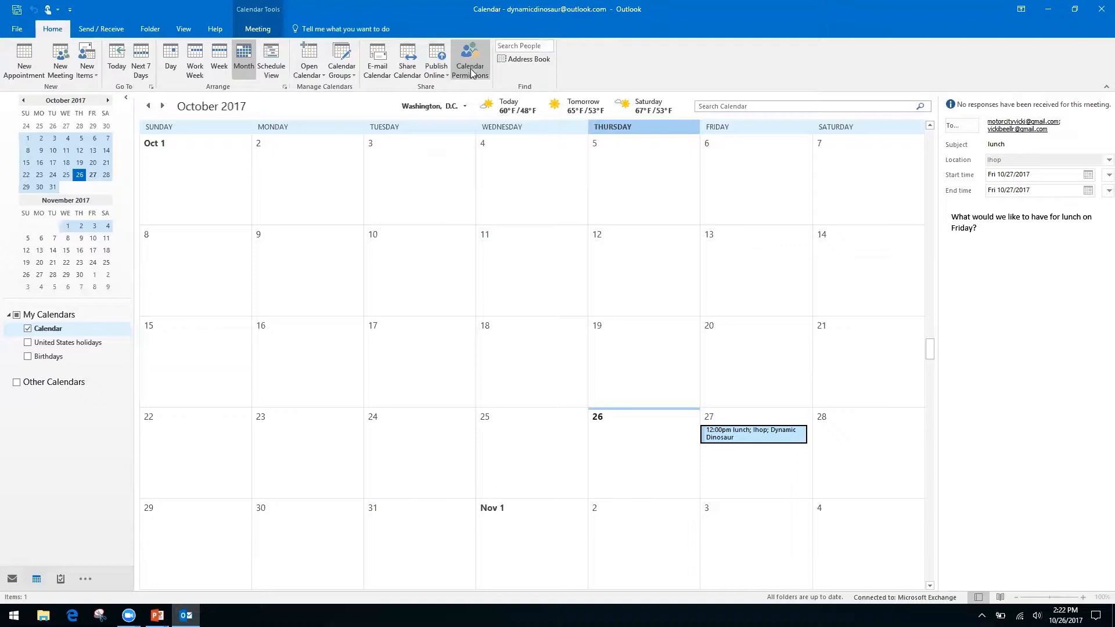
right_click(401, 71)
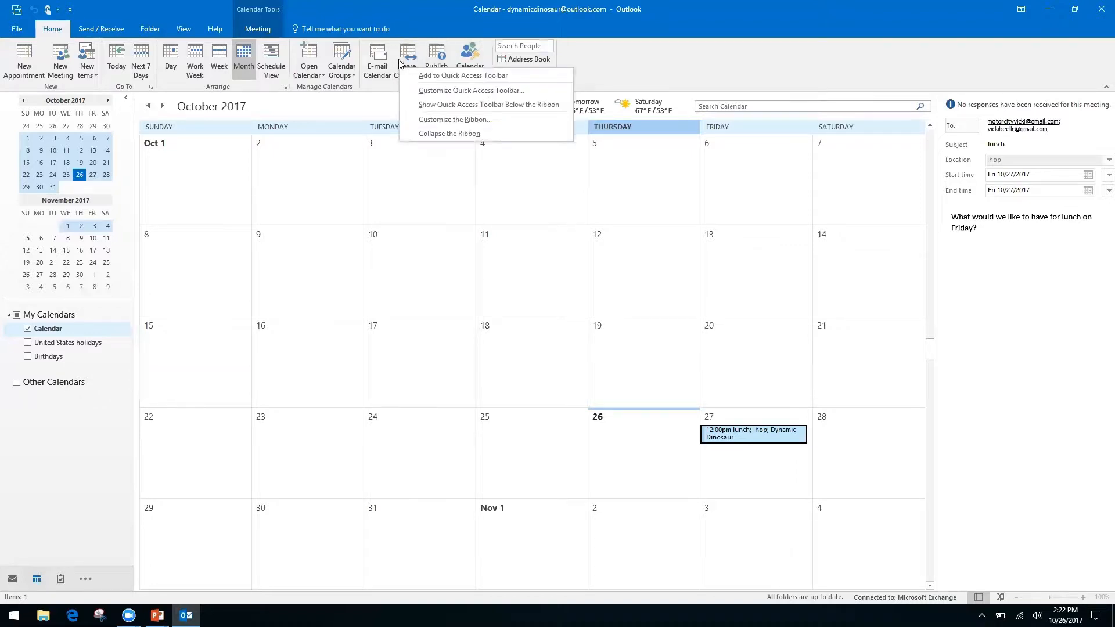
left_click(408, 54)
left_click(409, 54)
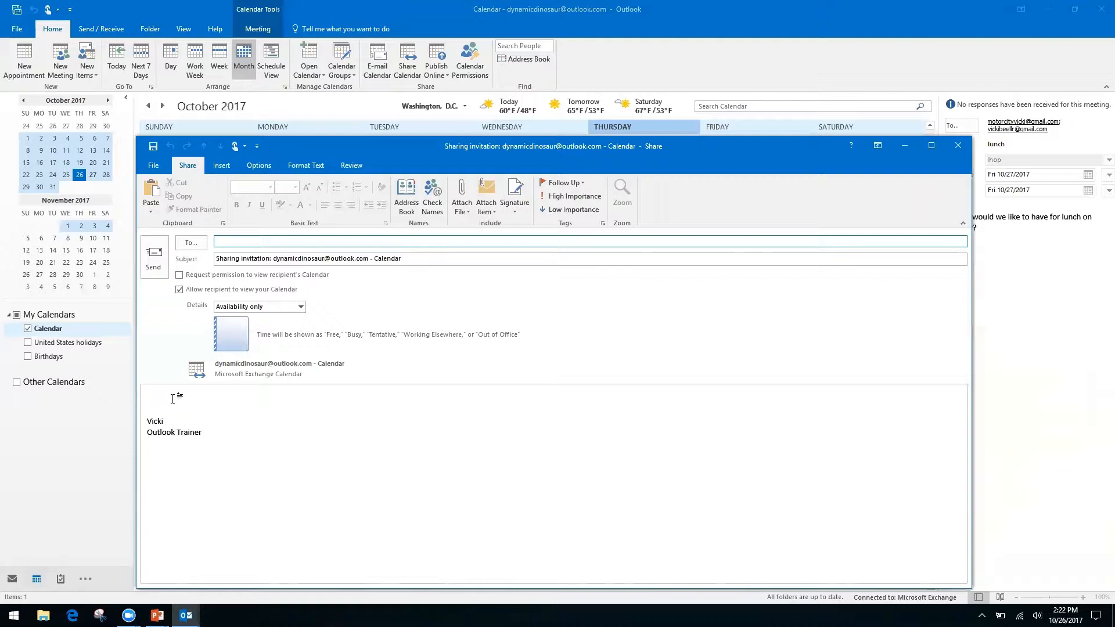
Step: Toggle the request to view the recipient's calendar, leaving it turned on
left_click(179, 274)
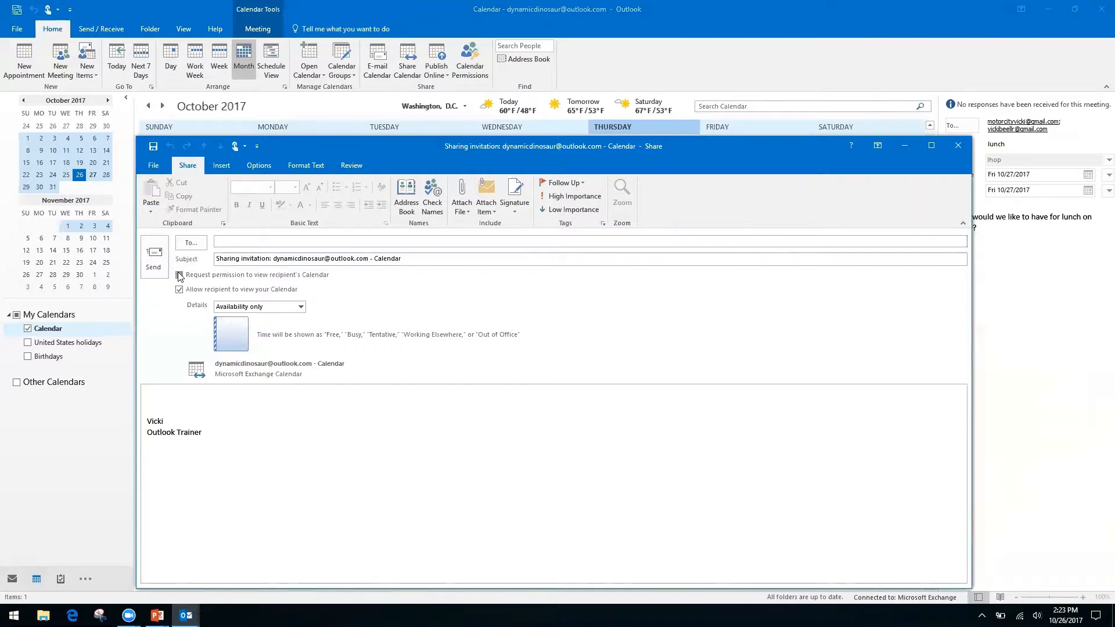
left_click(179, 274)
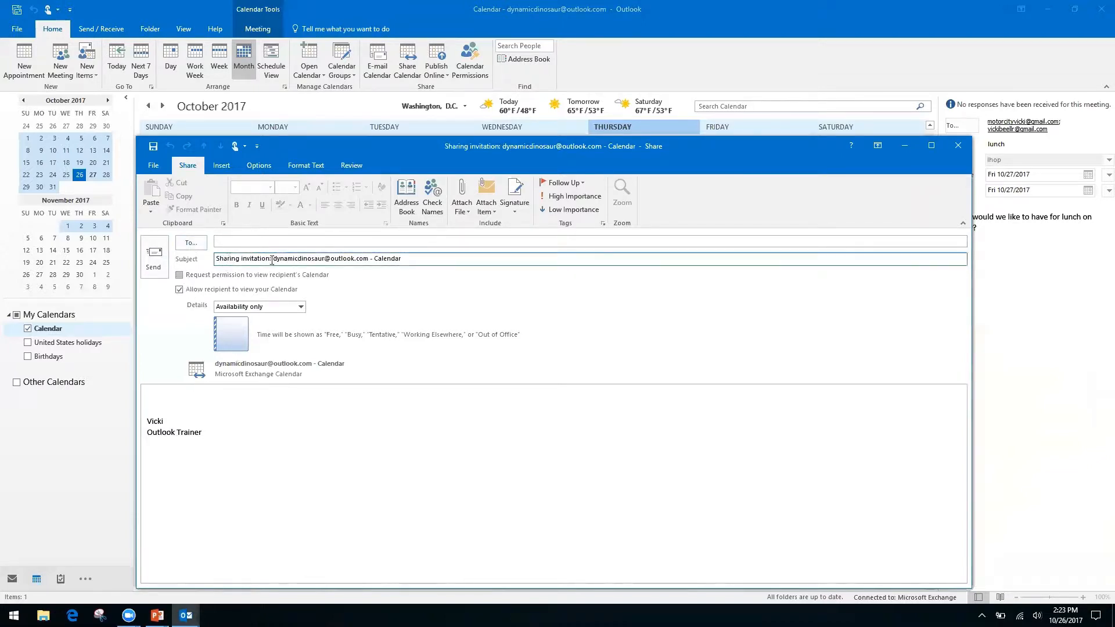
left_click(180, 277)
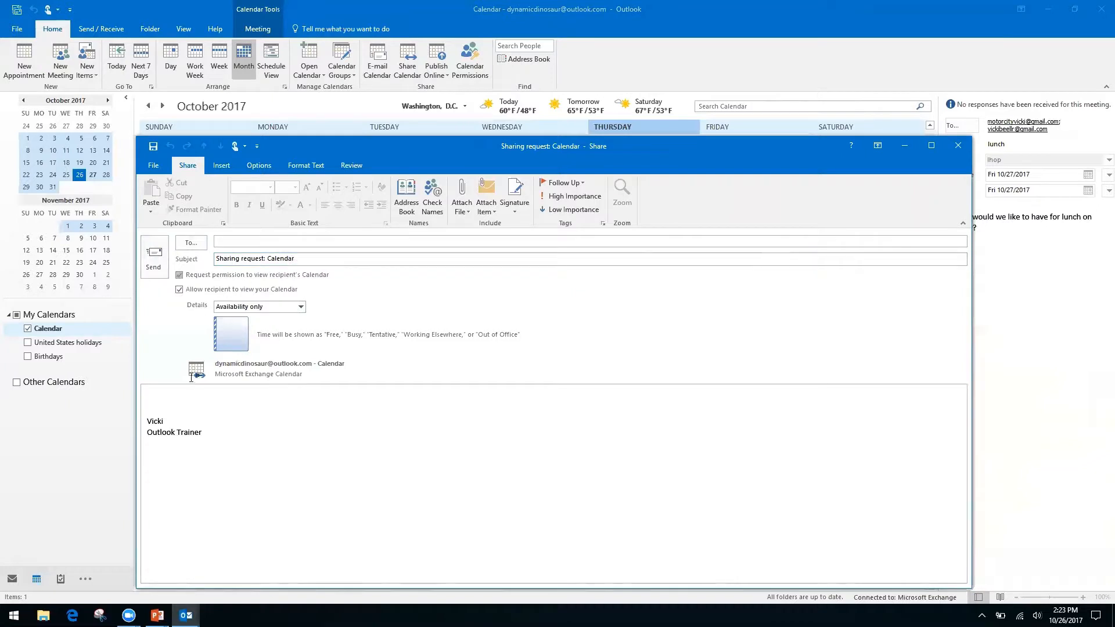
Step: Keep Availability only details, then close the sharing message without saving
left_click(162, 396)
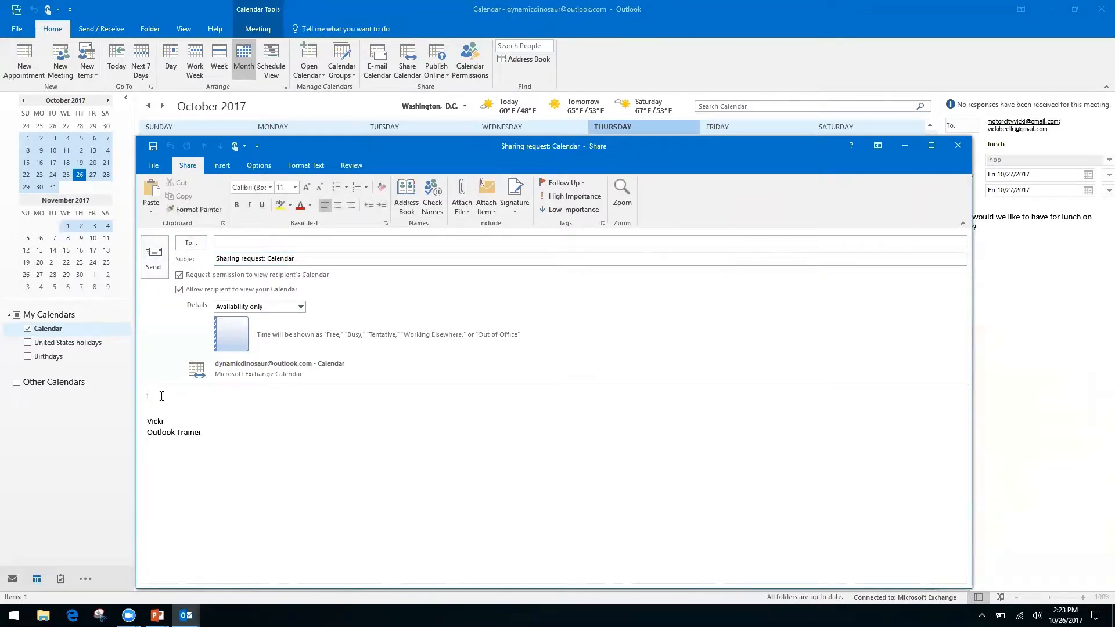
left_click(302, 307)
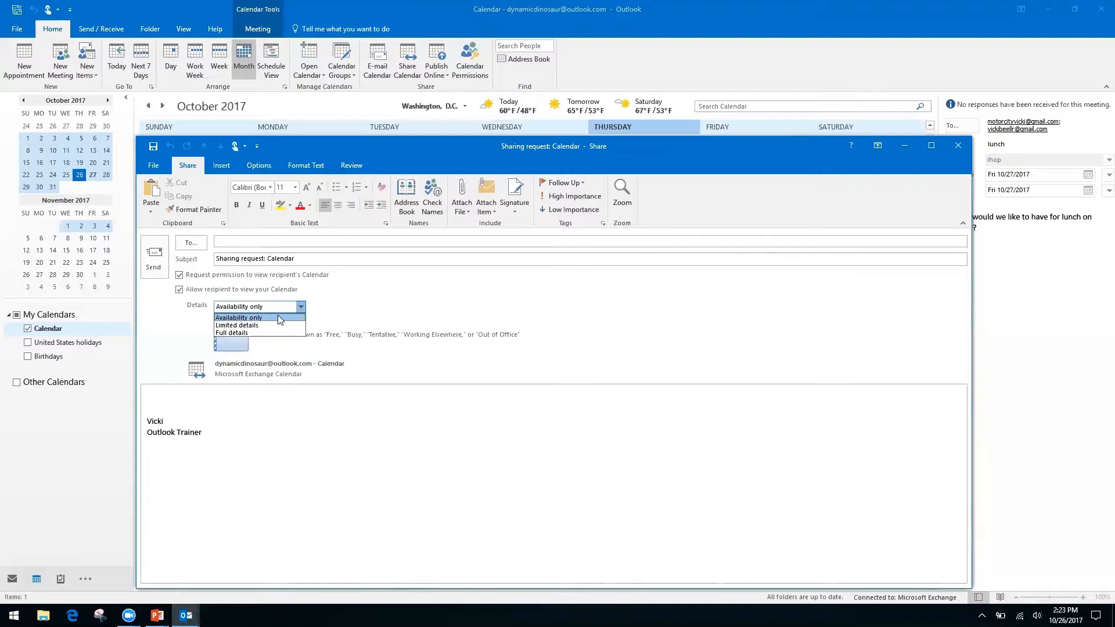
left_click(300, 308)
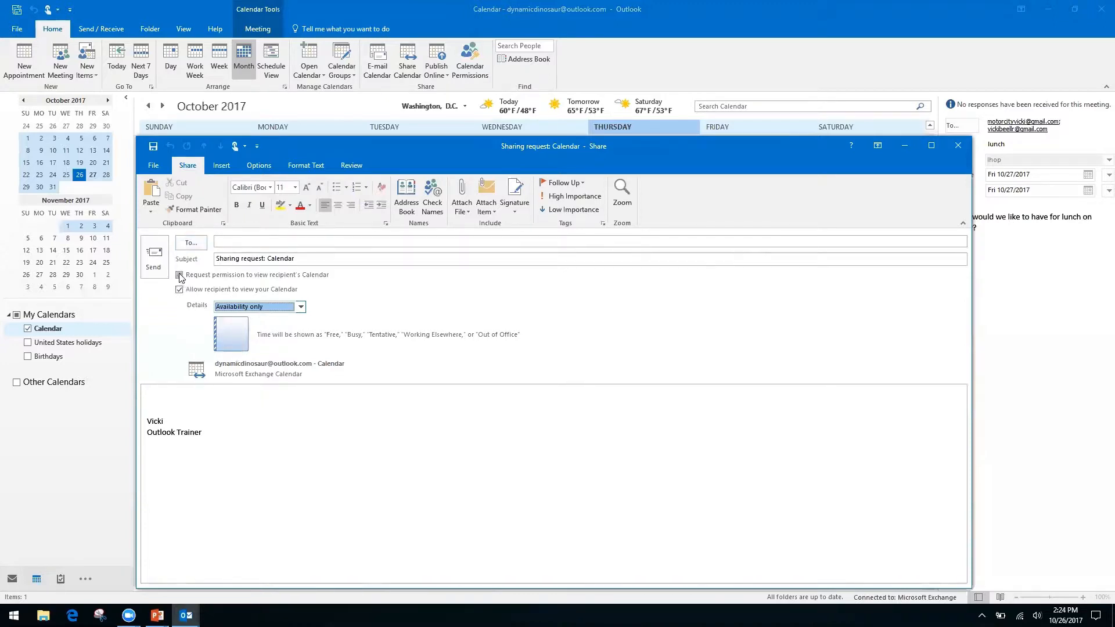
left_click(957, 146)
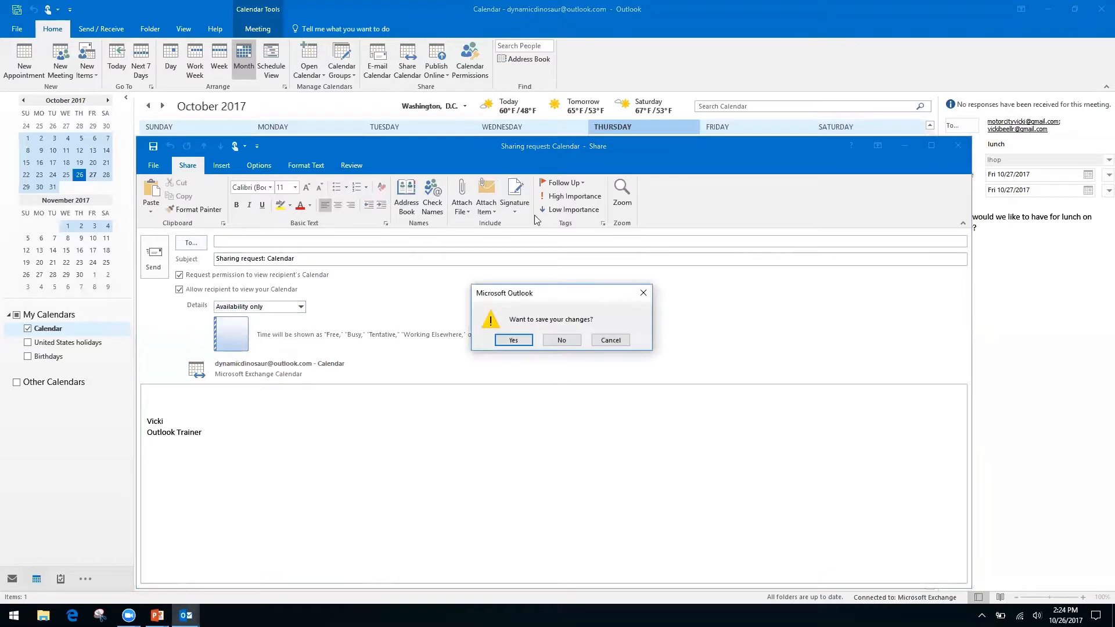
left_click(562, 341)
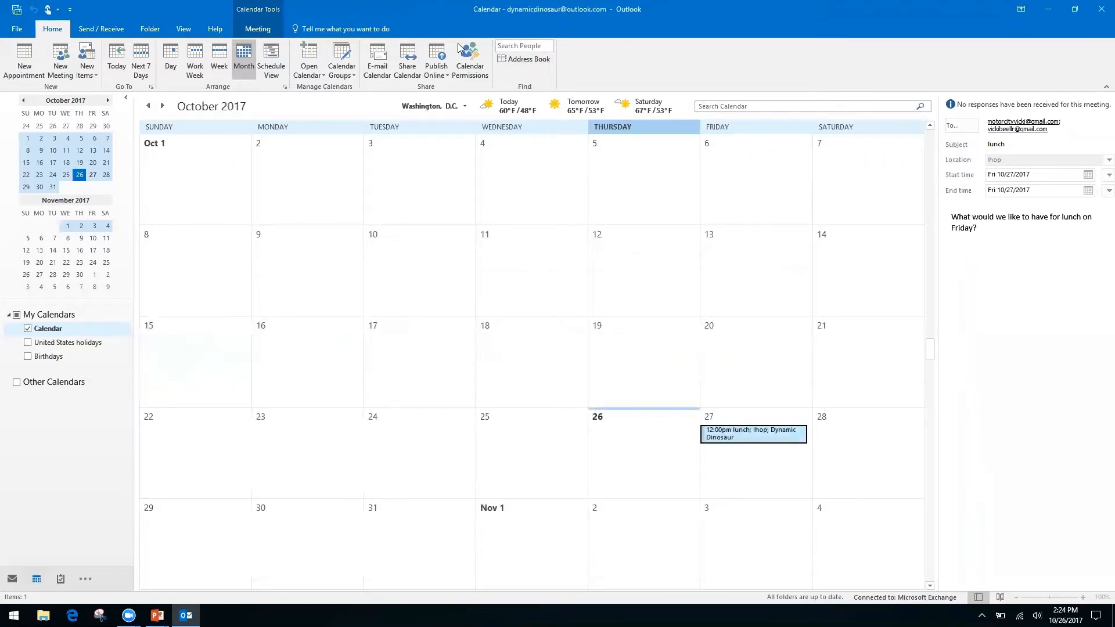
left_click(472, 54)
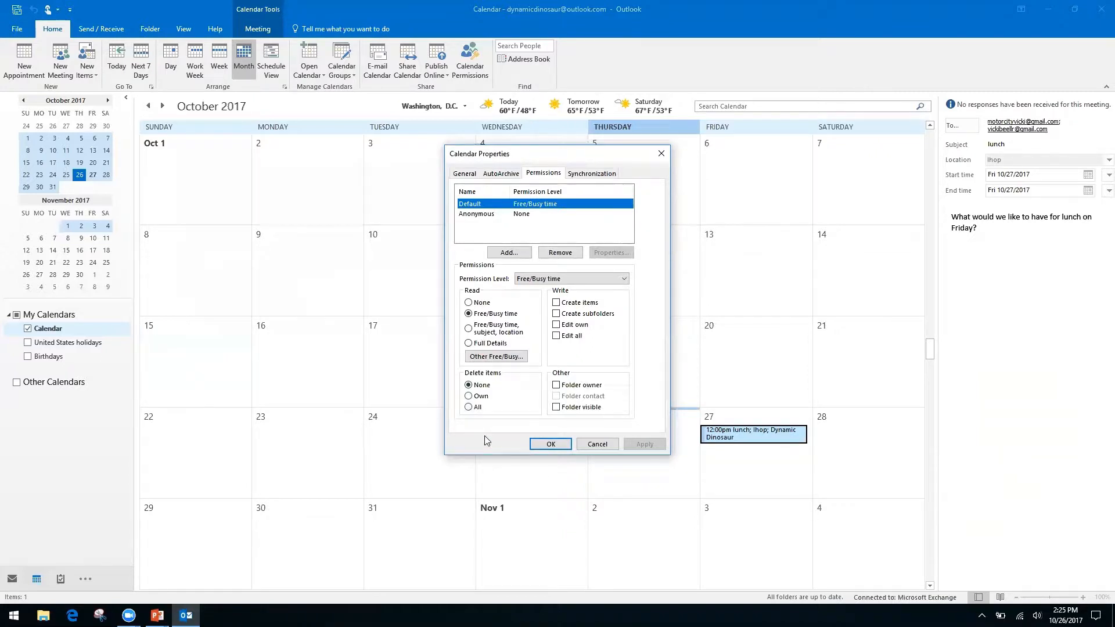
left_click(661, 153)
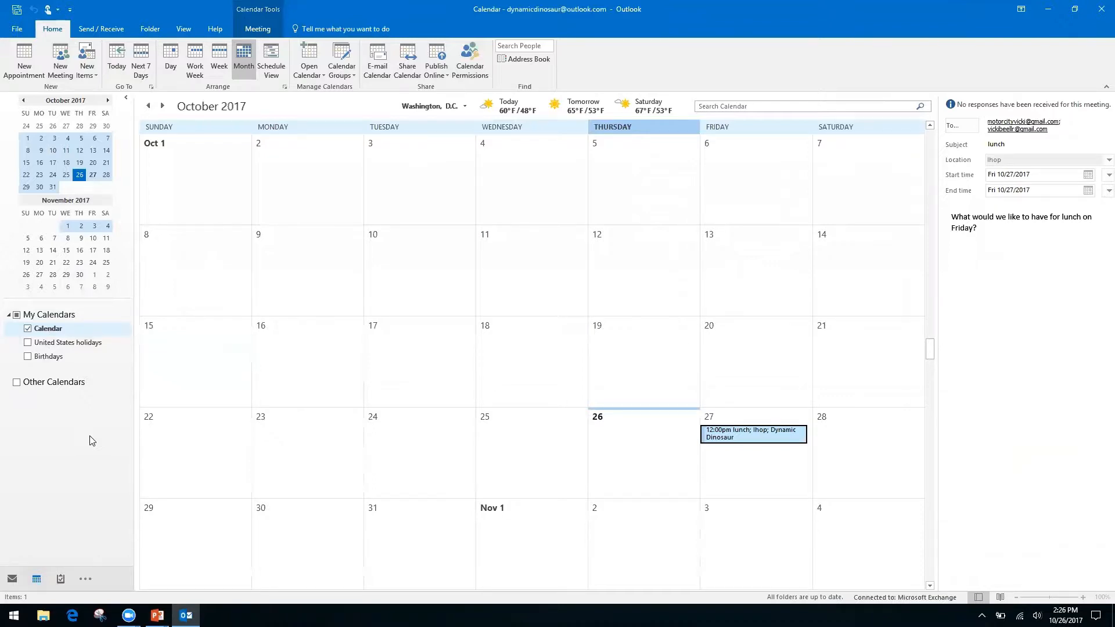
key("alt+Tab")
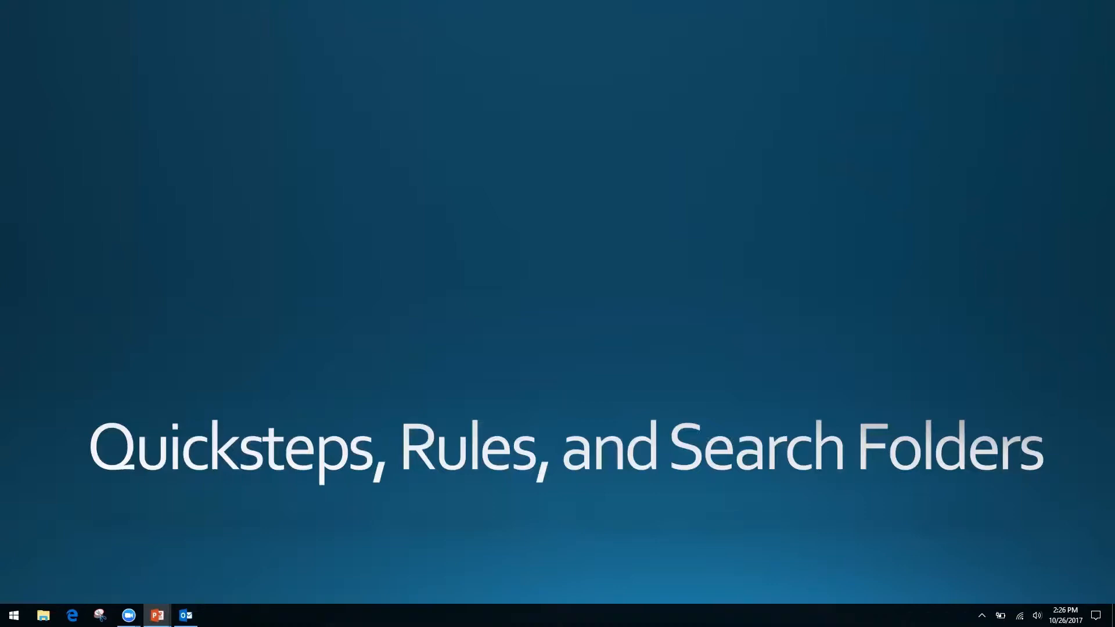
key("alt+Tab")
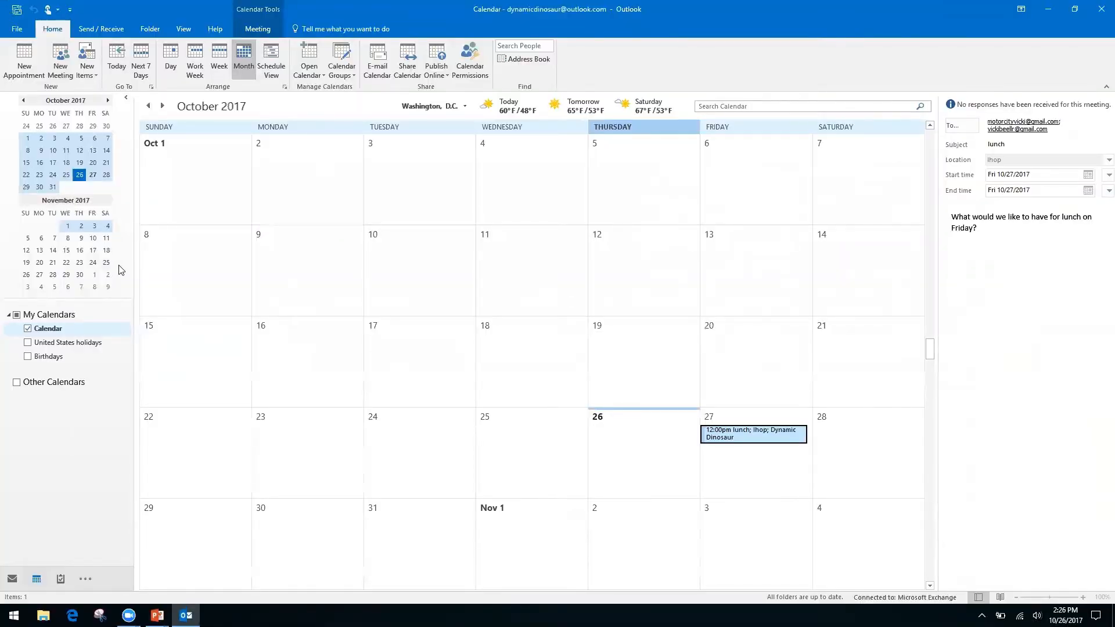
Step: Switch to the Inbox with Ctrl+1 and expand the Quick Steps gallery
key("ctrl+1")
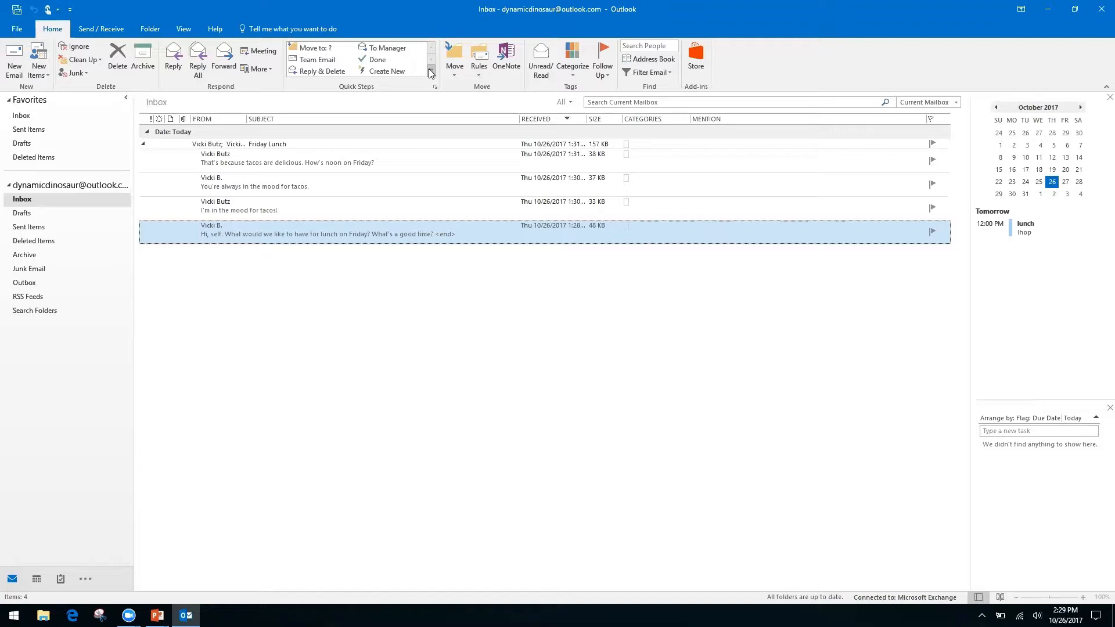
left_click(430, 71)
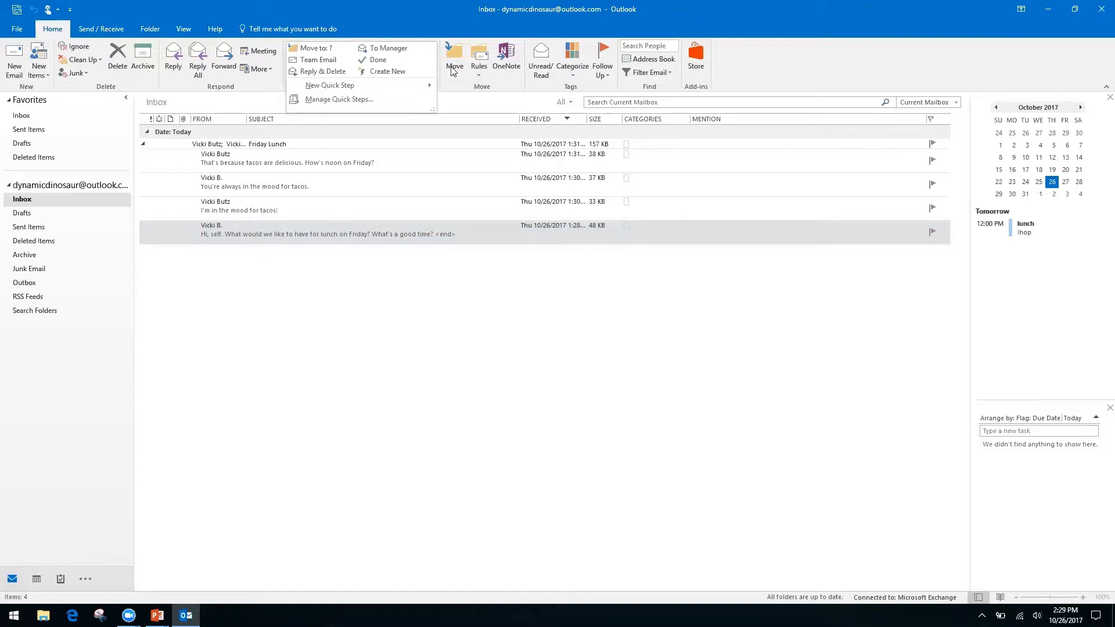
Step: Choose New Quick Step > Custom to create a quick step from scratch
left_click(453, 69)
left_click(411, 18)
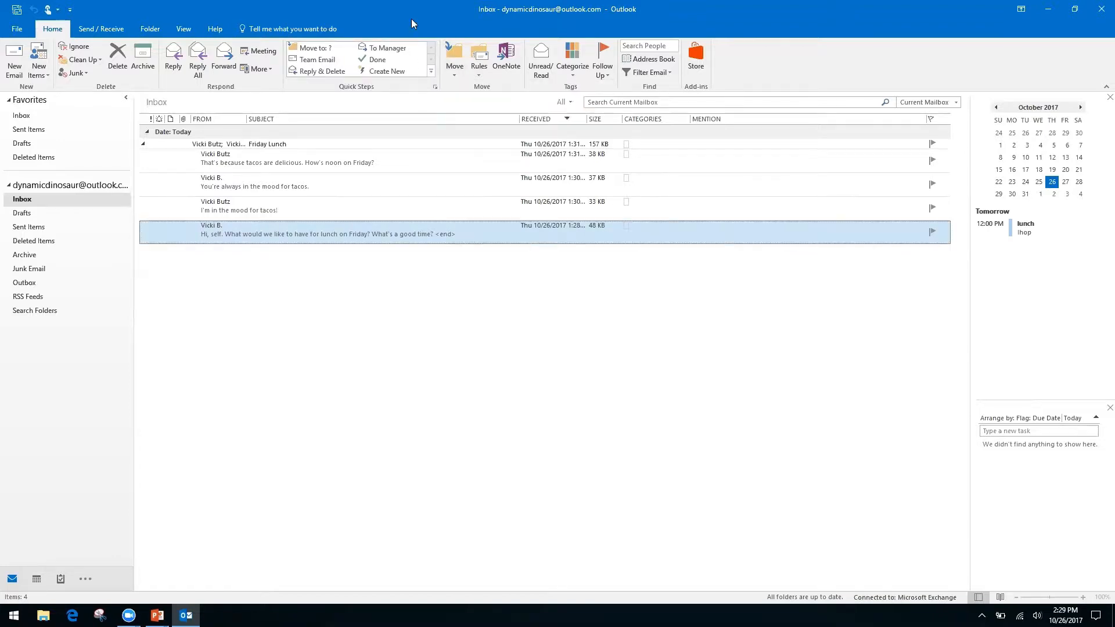
left_click(431, 72)
mouse_move(323, 85)
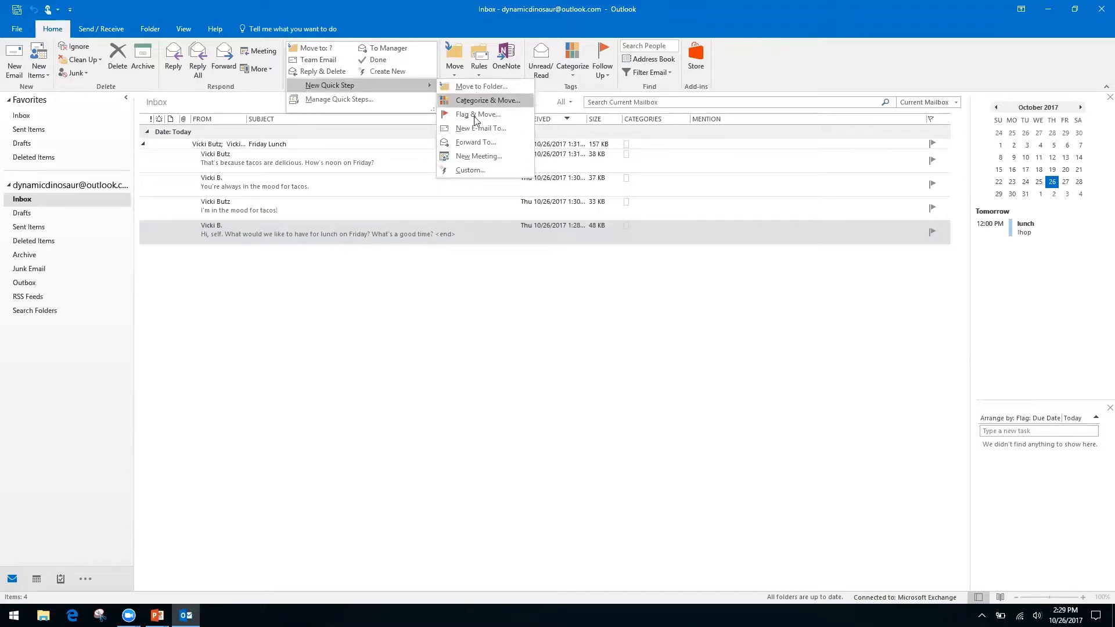
left_click(469, 169)
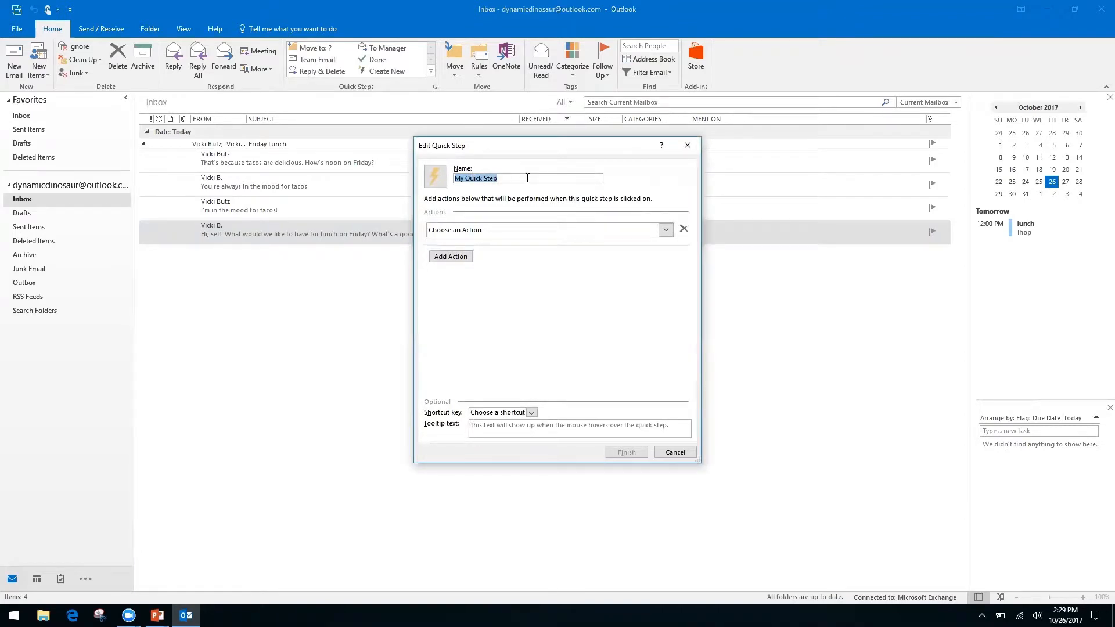
Step: Name the quick step 'Request', set its action to Reply, and show the reply's options
type("Request")
left_click(666, 231)
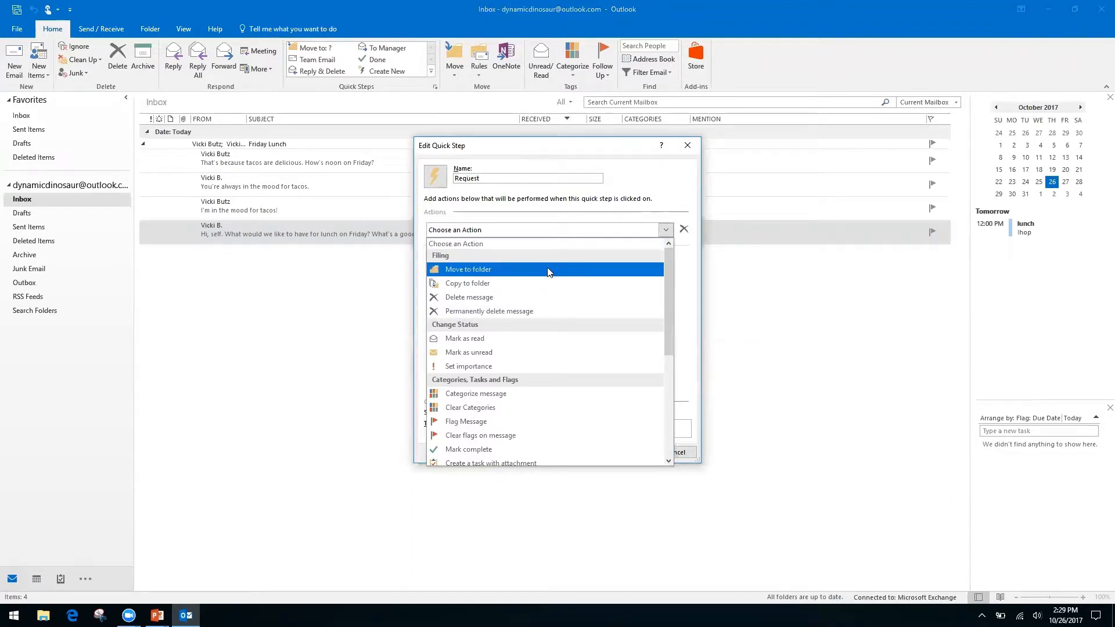
left_click_drag(667, 284, 665, 391)
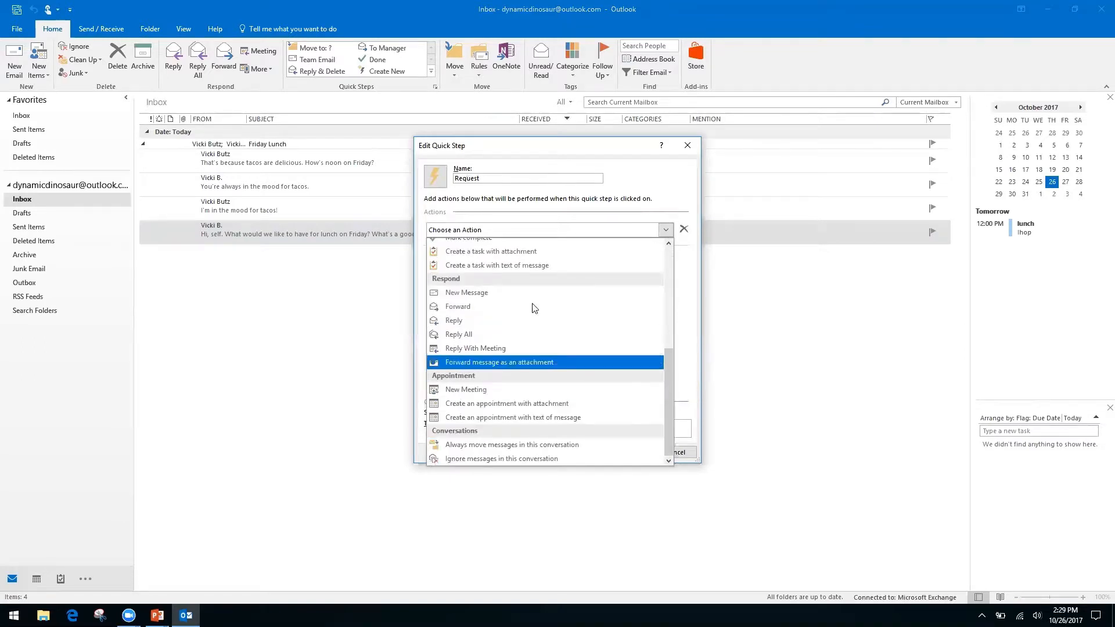
left_click(455, 321)
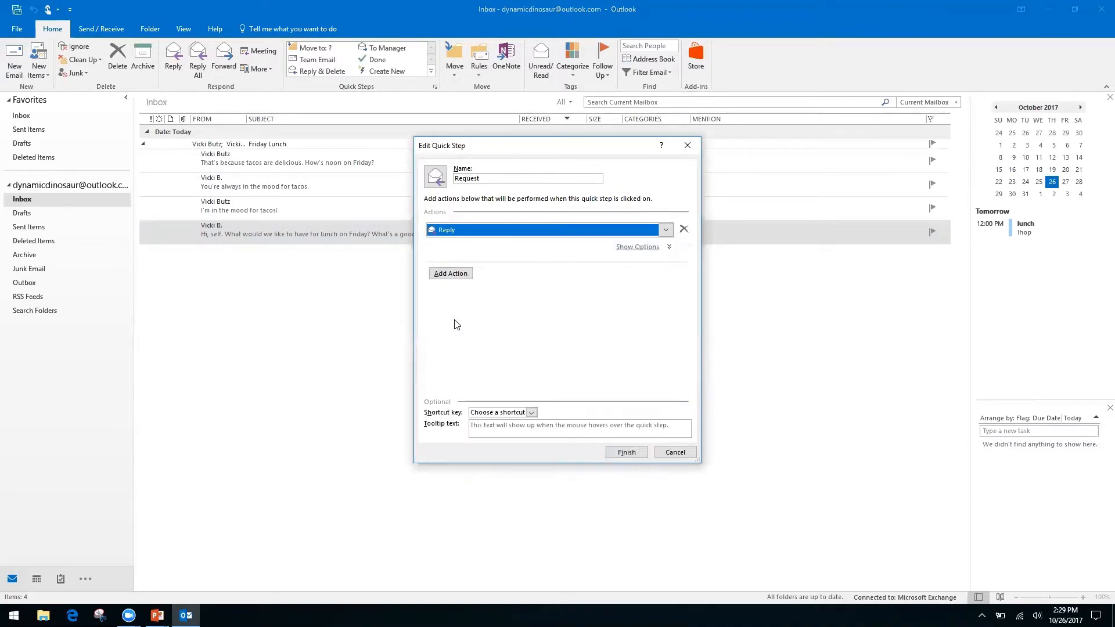
left_click(452, 277)
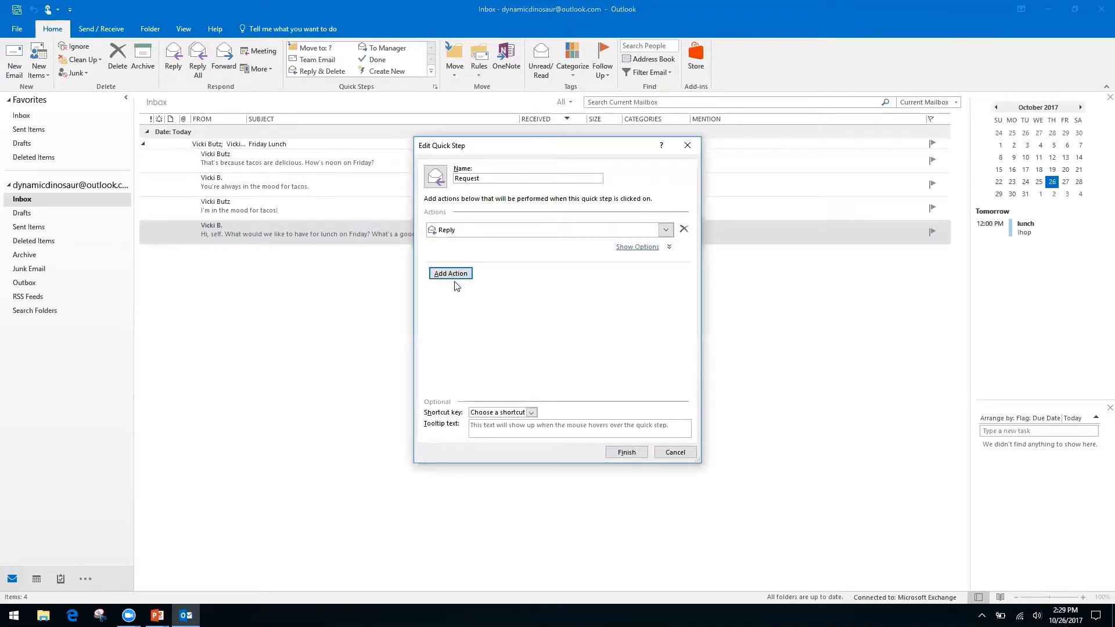
left_click(641, 248)
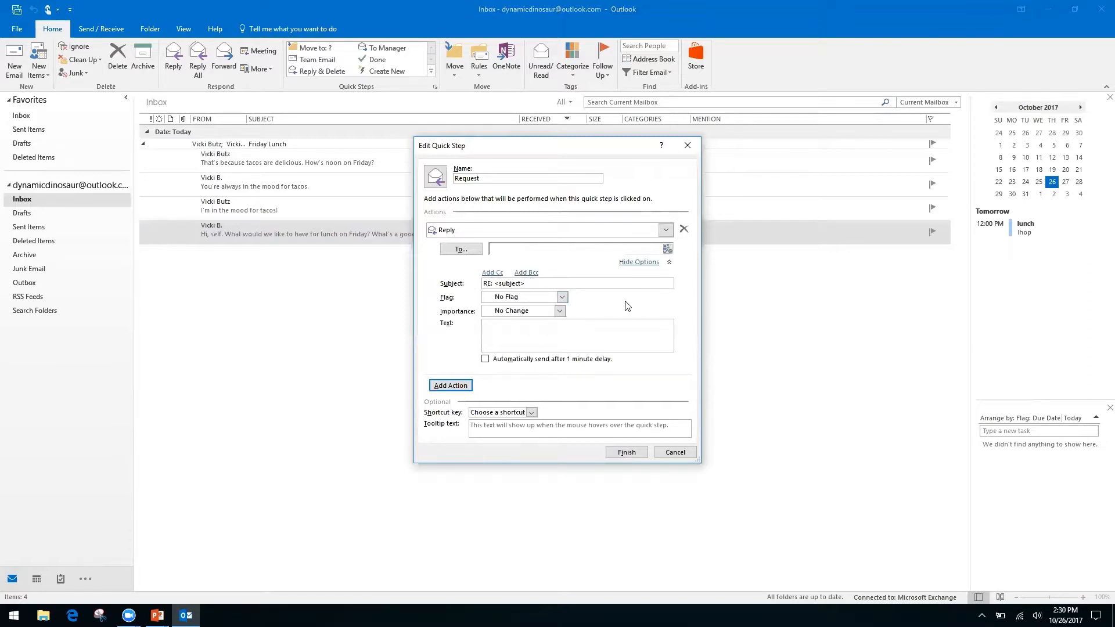
Step: Enter the reply text 'Hello, thank you for your request. We have receive it, and it is being processed…'
right_click(530, 327)
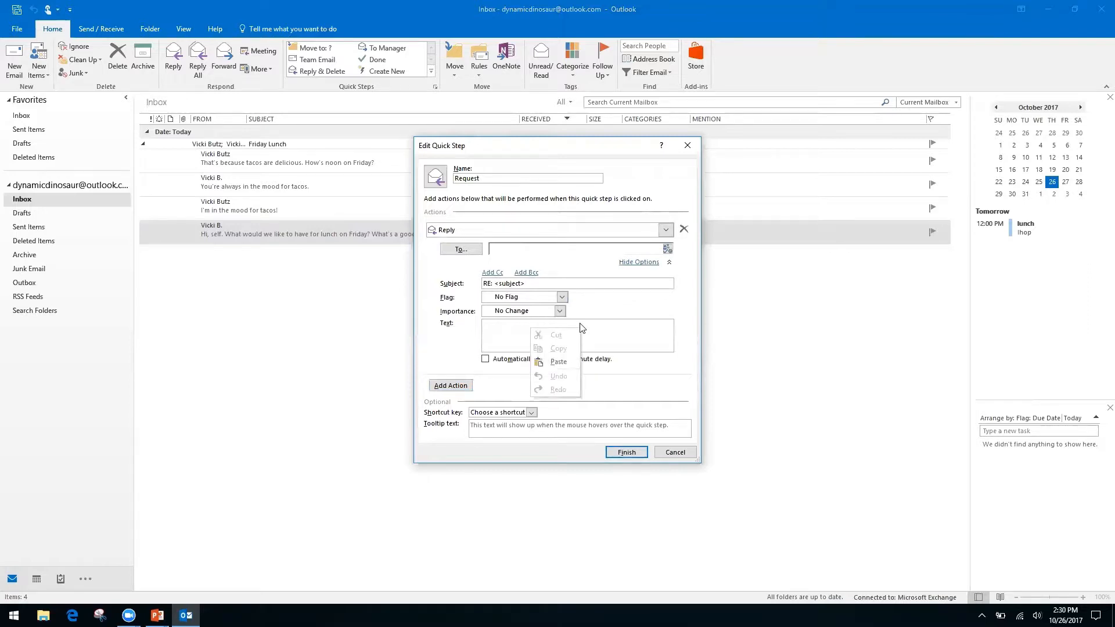
right_click(496, 331)
left_click(509, 323)
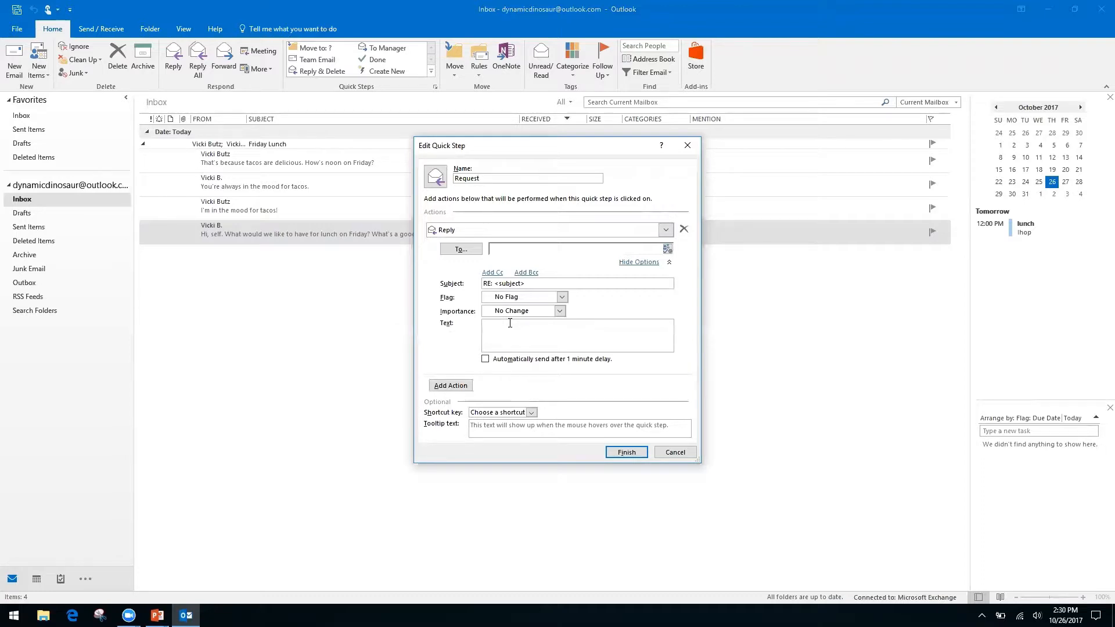
type("Hello,")
type(" thank you for y")
type("our request")
type(". We have receive ")
type("it, and I")
type("t is")
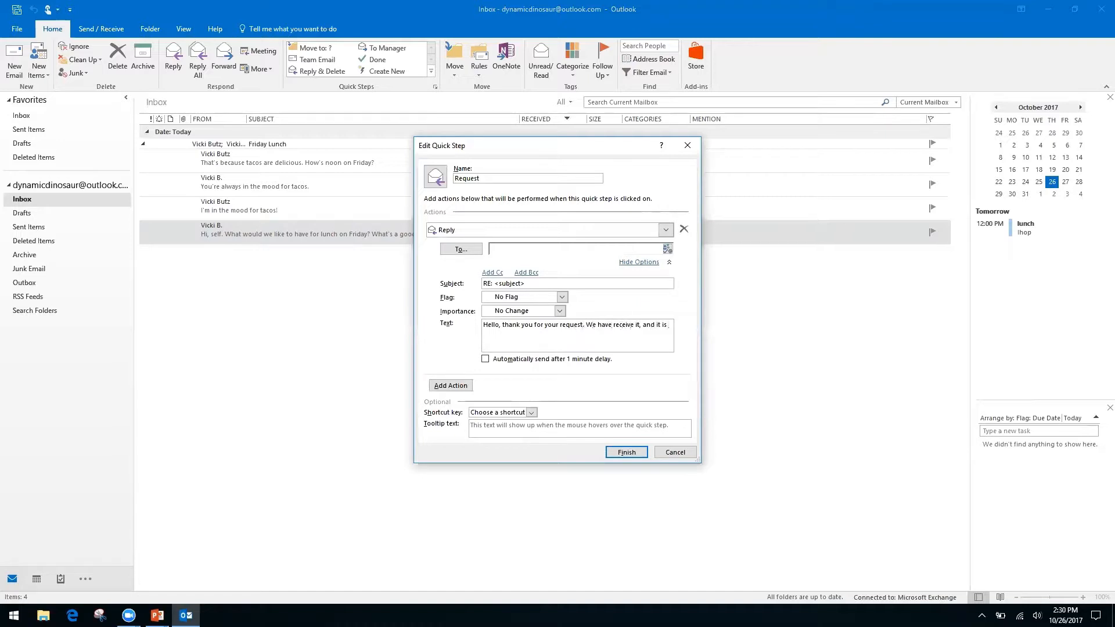
type(" being processed by our team.")
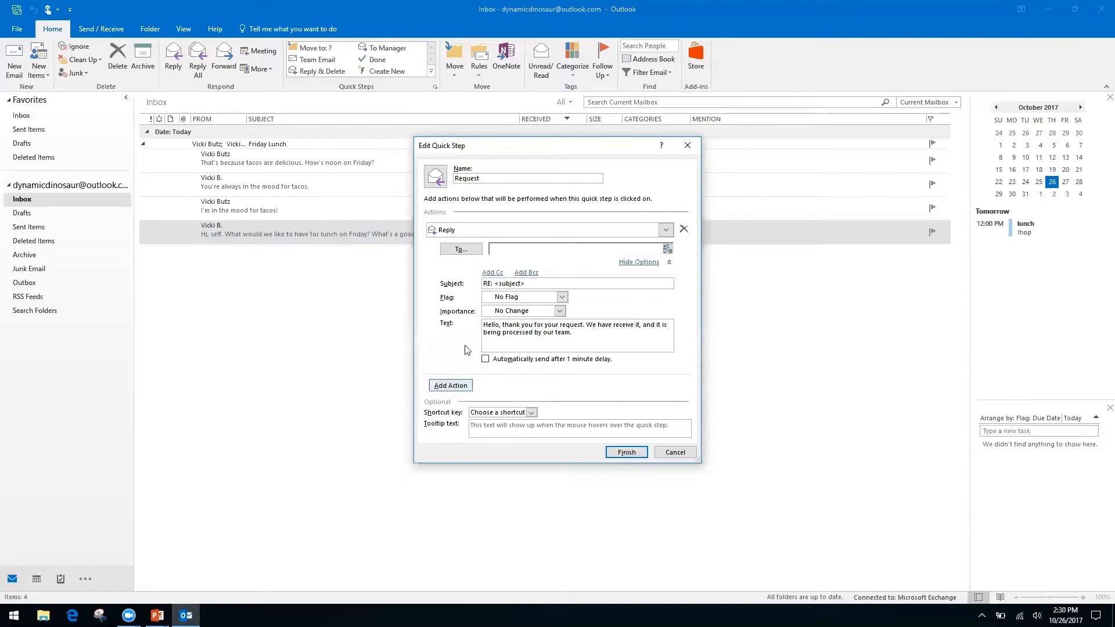
Step: Add a Cc line to the Reply action, collapse its options, and add a second action row
left_click(492, 273)
left_click(522, 275)
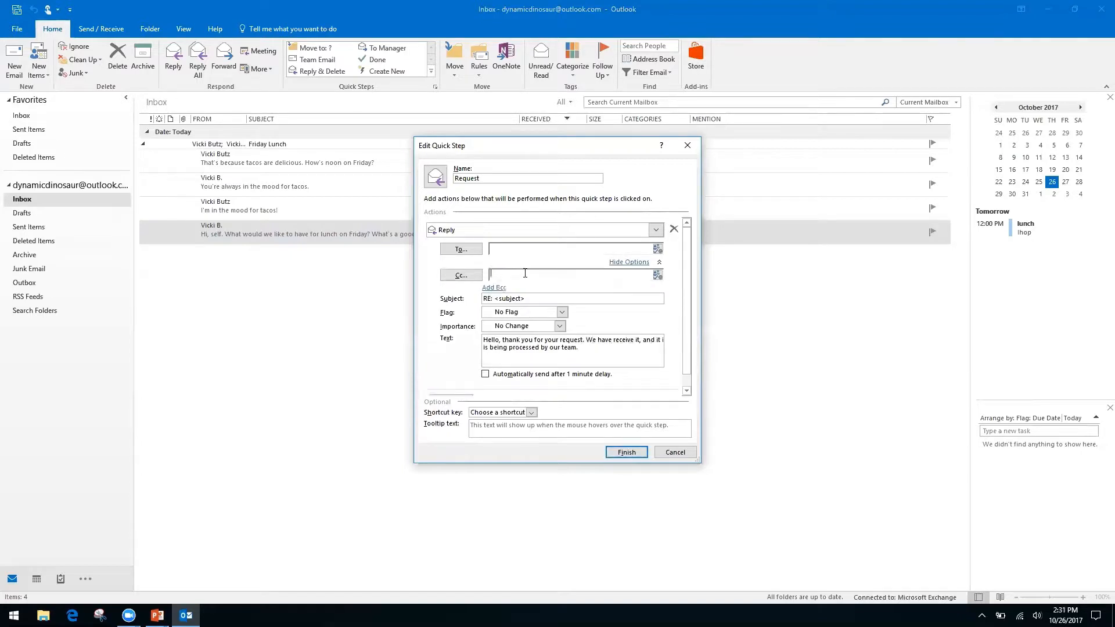
right_click(591, 275)
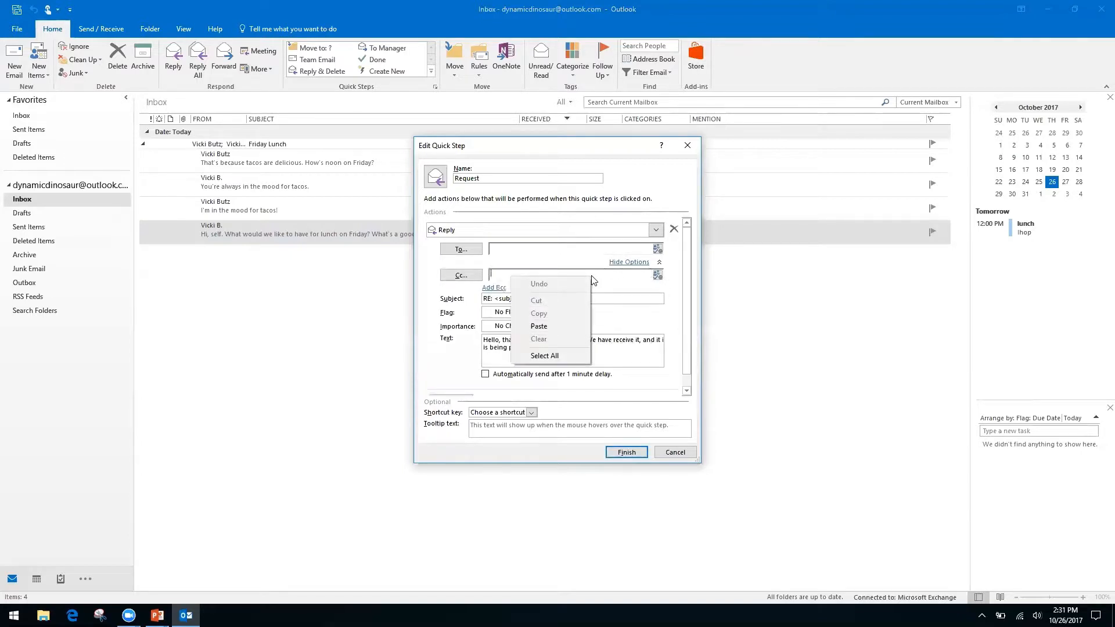
right_click(631, 274)
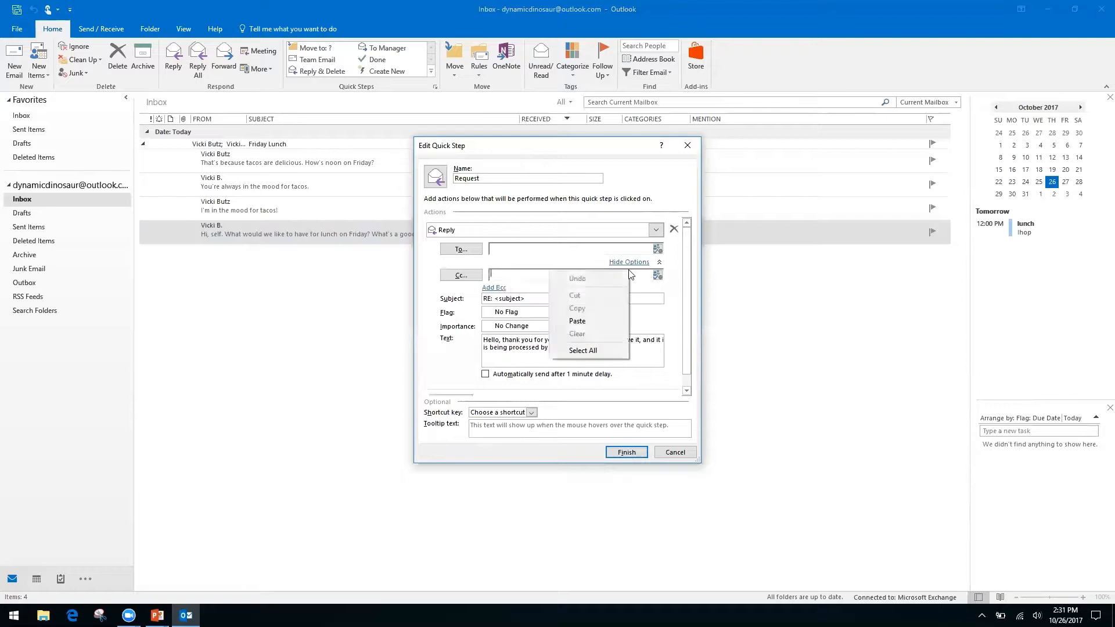
left_click(430, 312)
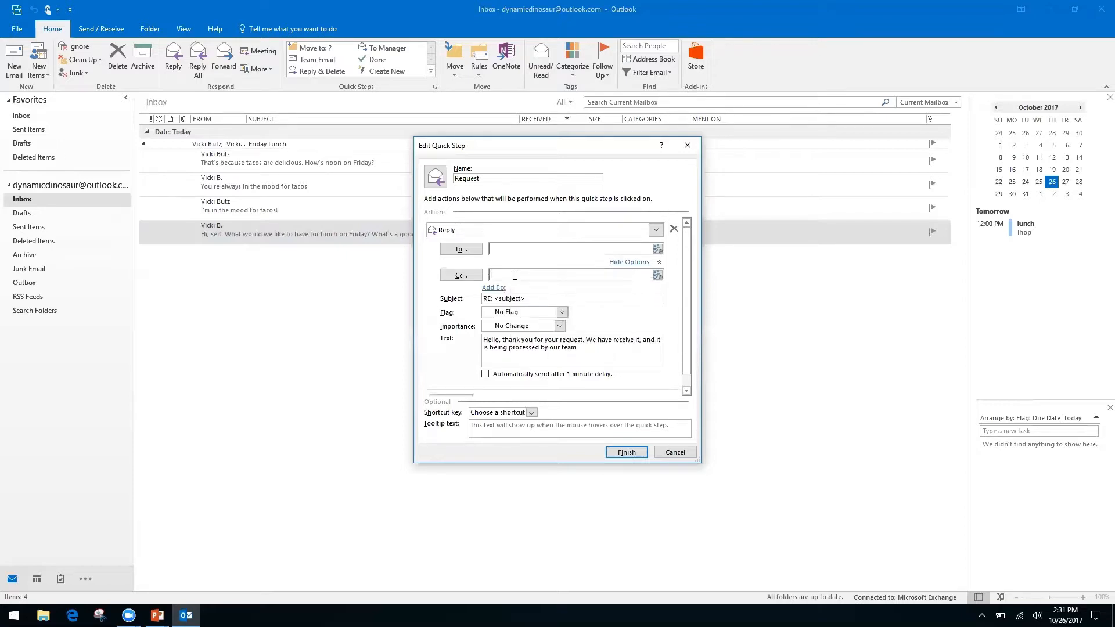
right_click(515, 276)
left_click(543, 274)
right_click(542, 274)
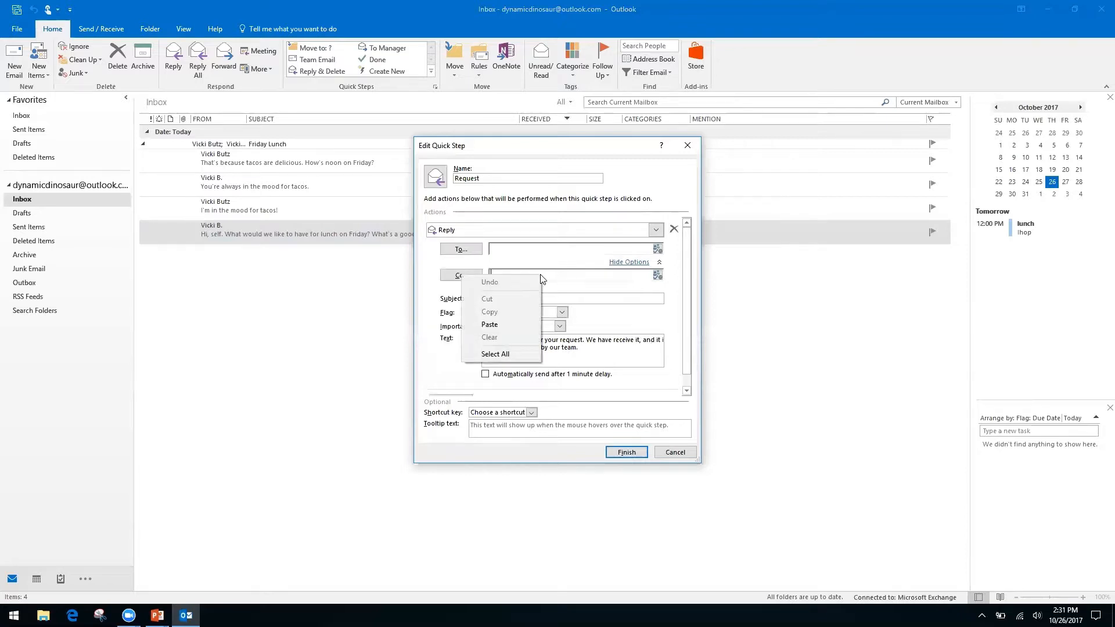
left_click(440, 329)
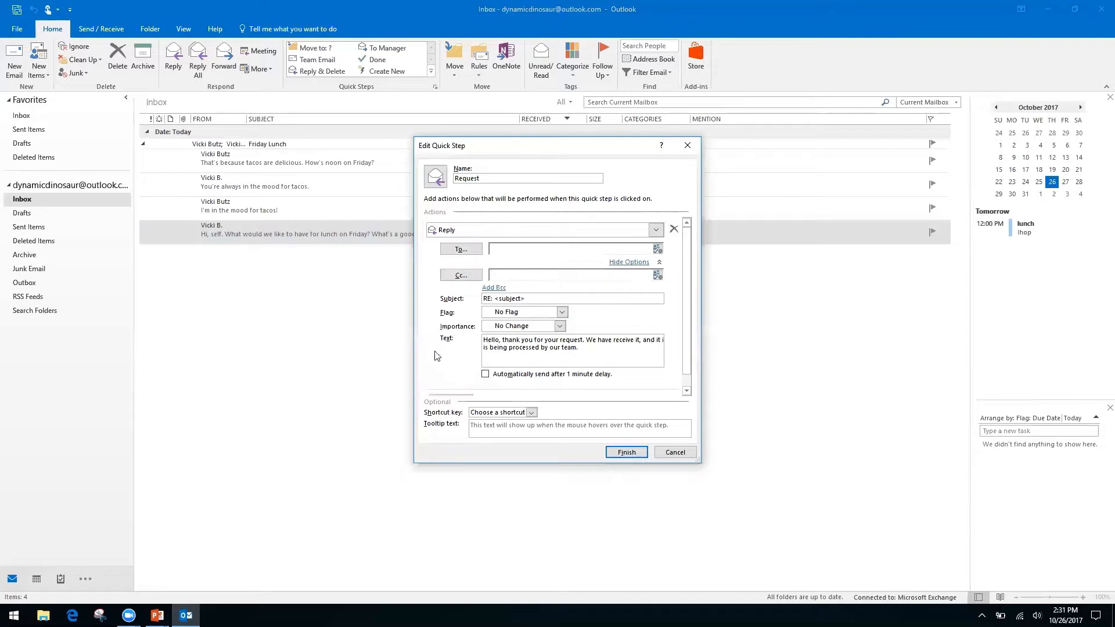
left_click(633, 263)
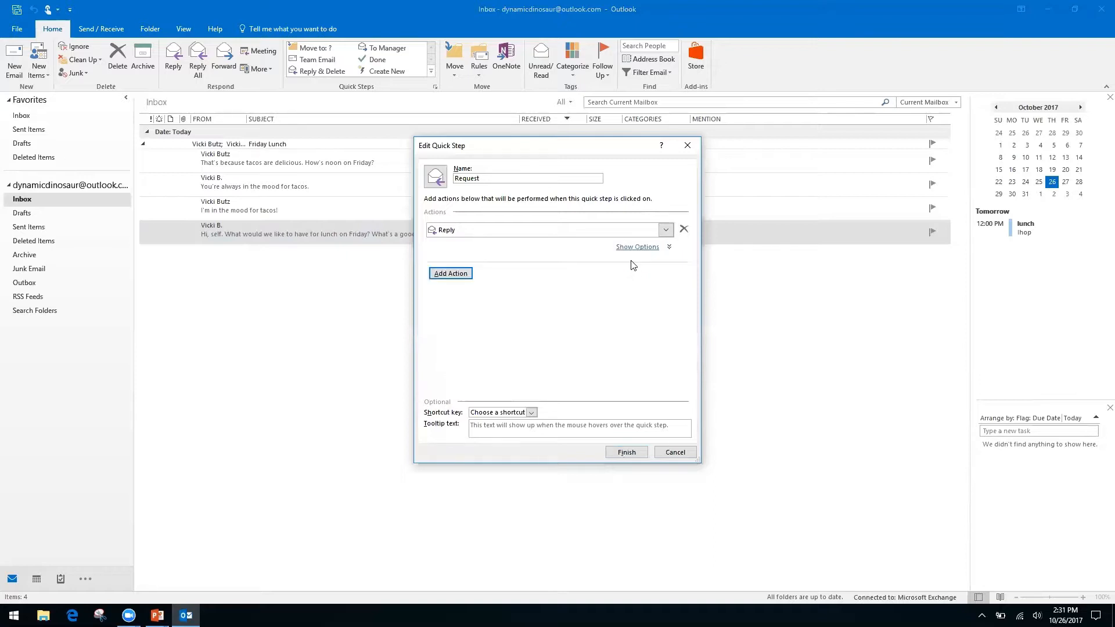
left_click(465, 273)
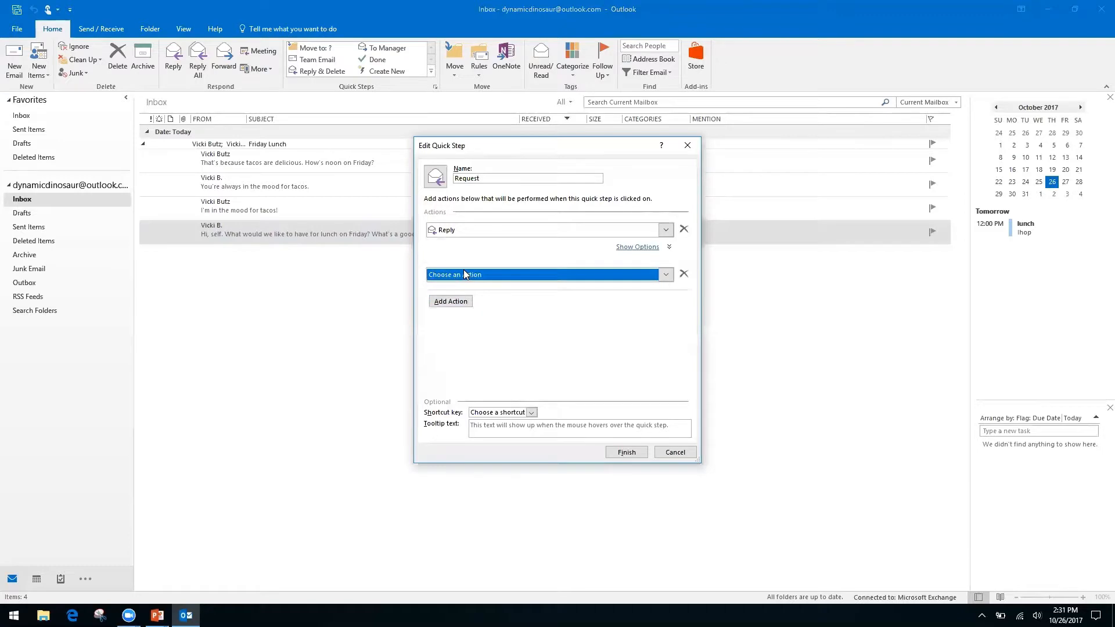
Step: Set the second action to Forward, addressed to the contact's e-mail address
left_click(666, 275)
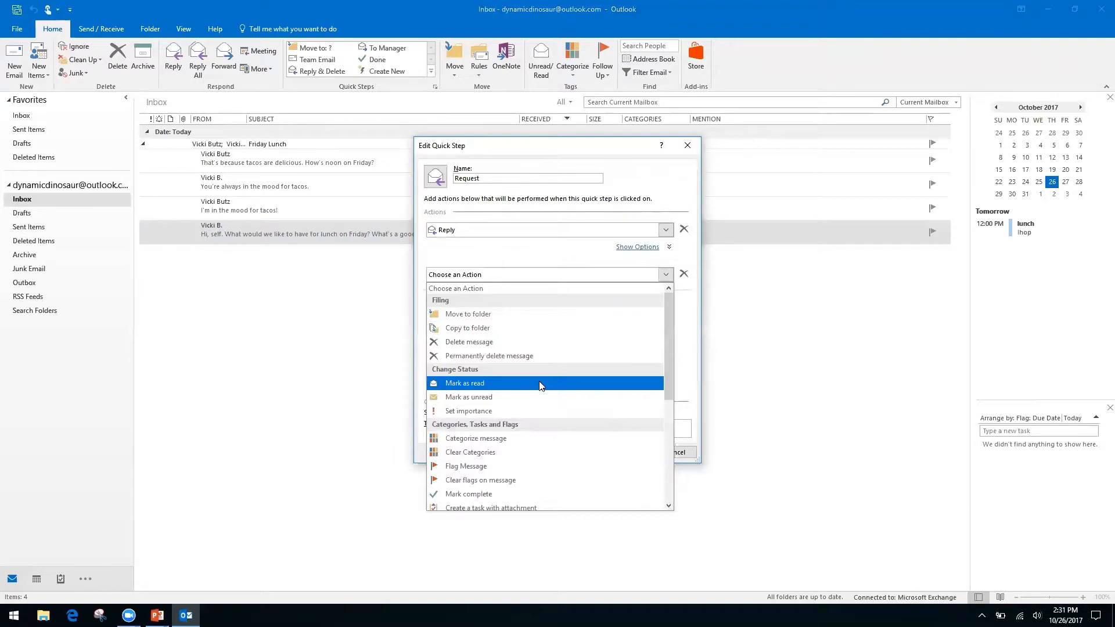
left_click_drag(665, 339, 664, 440)
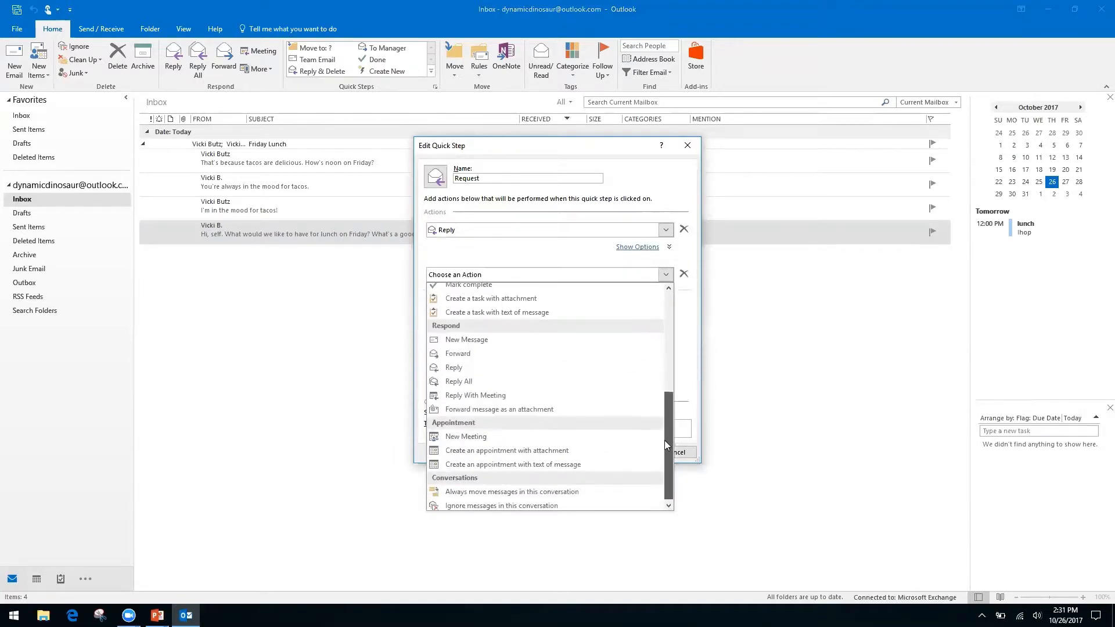
left_click(470, 352)
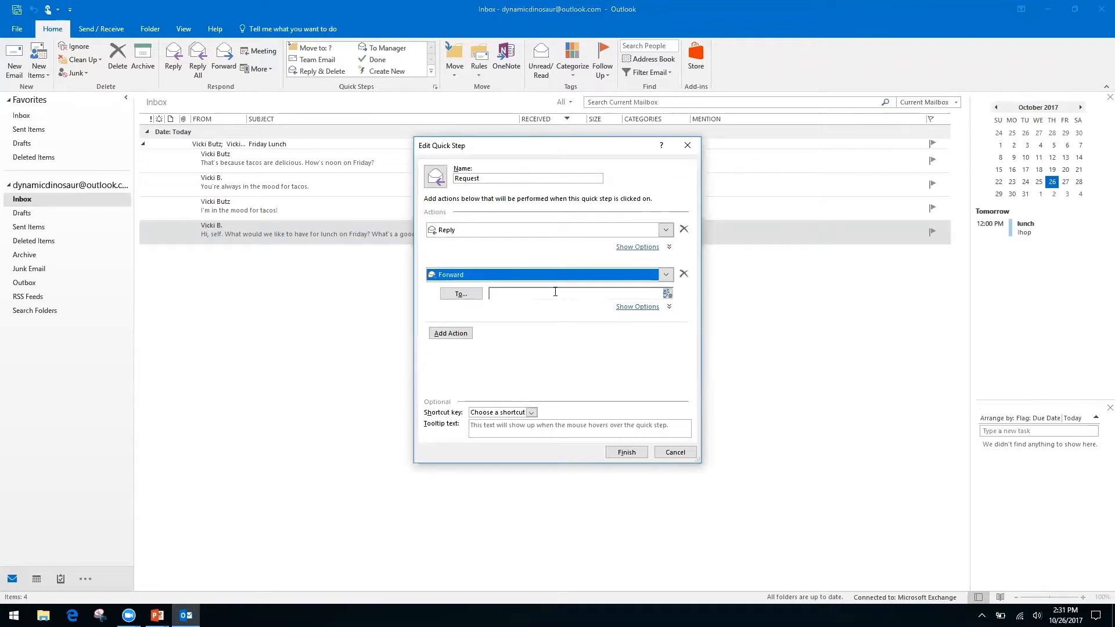
left_click(556, 293)
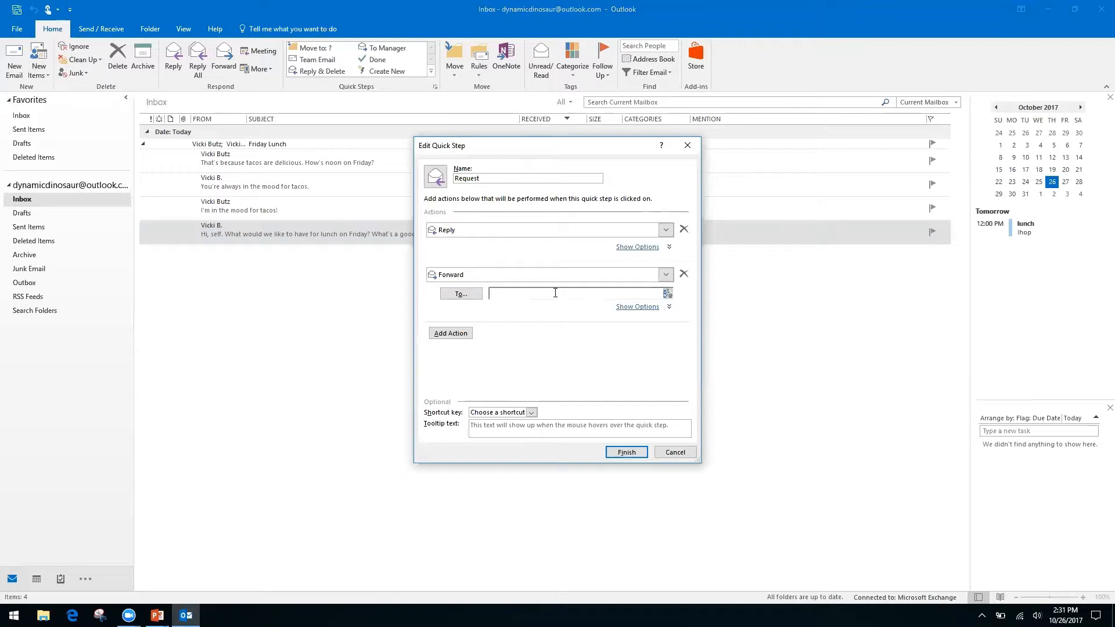
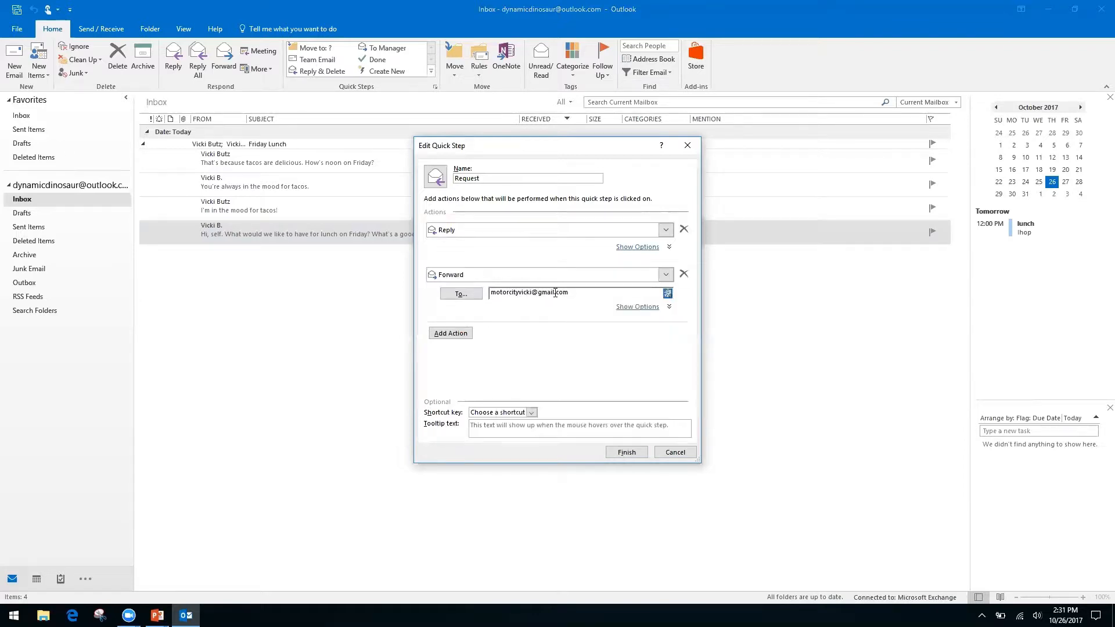
Step: Assign the CTRL+SHIFT+2 shortcut to the Request quick step and finish saving it
left_click(532, 412)
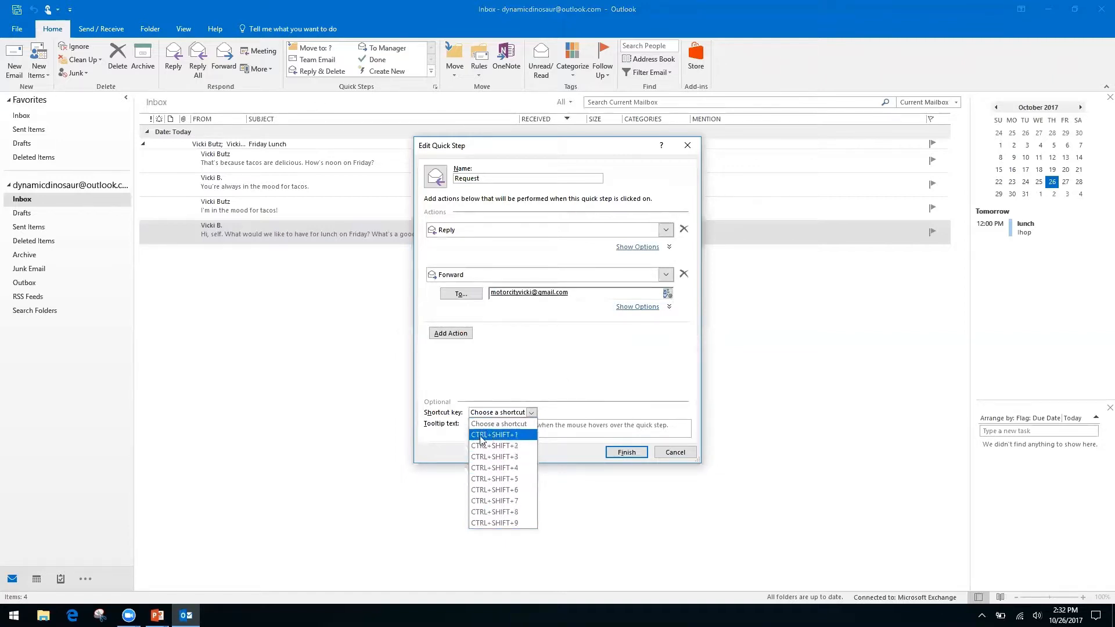
left_click(509, 446)
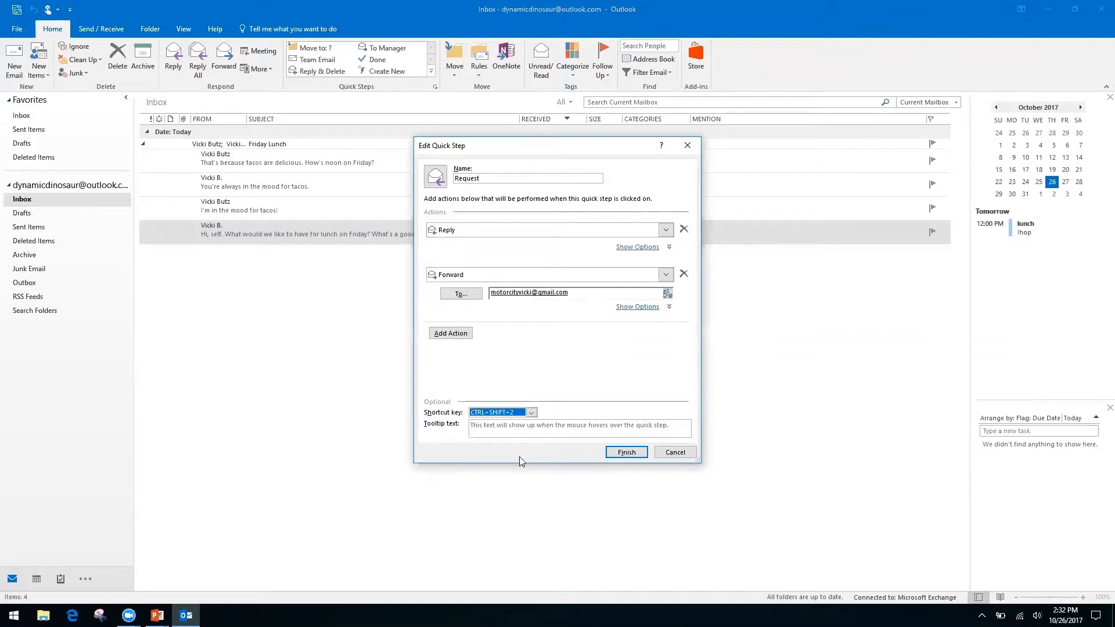
left_click(627, 452)
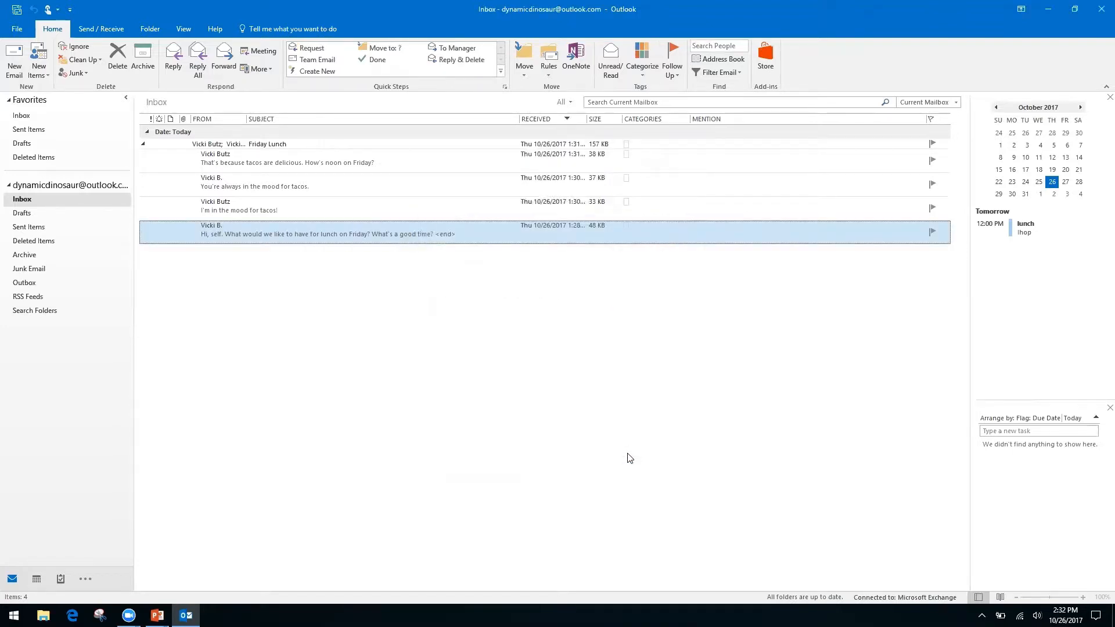
left_click(303, 209)
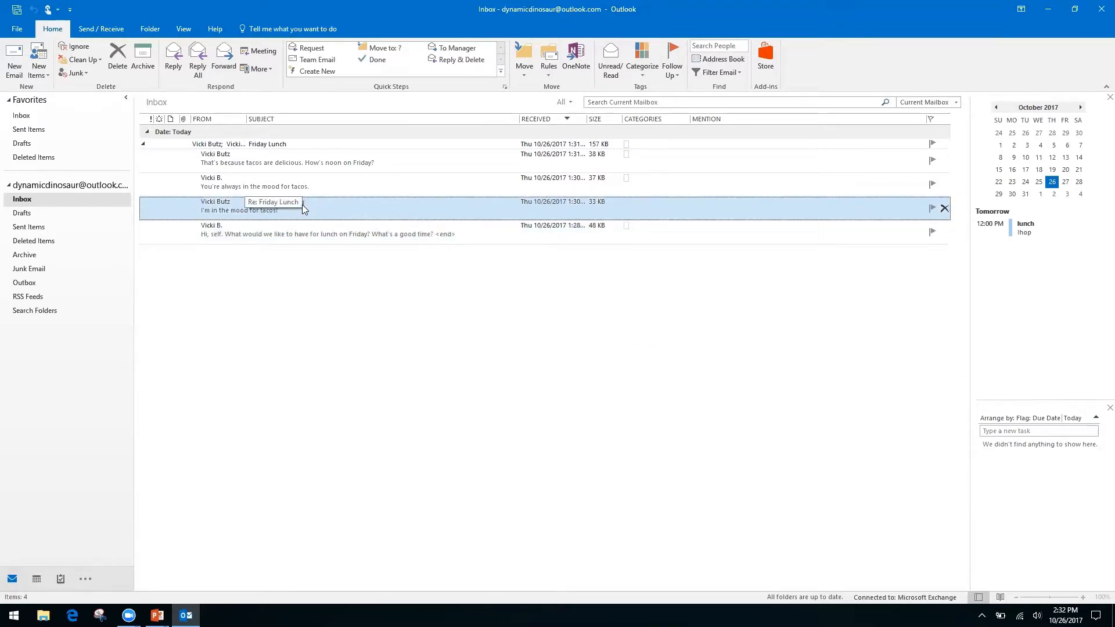
key("ctrl+r")
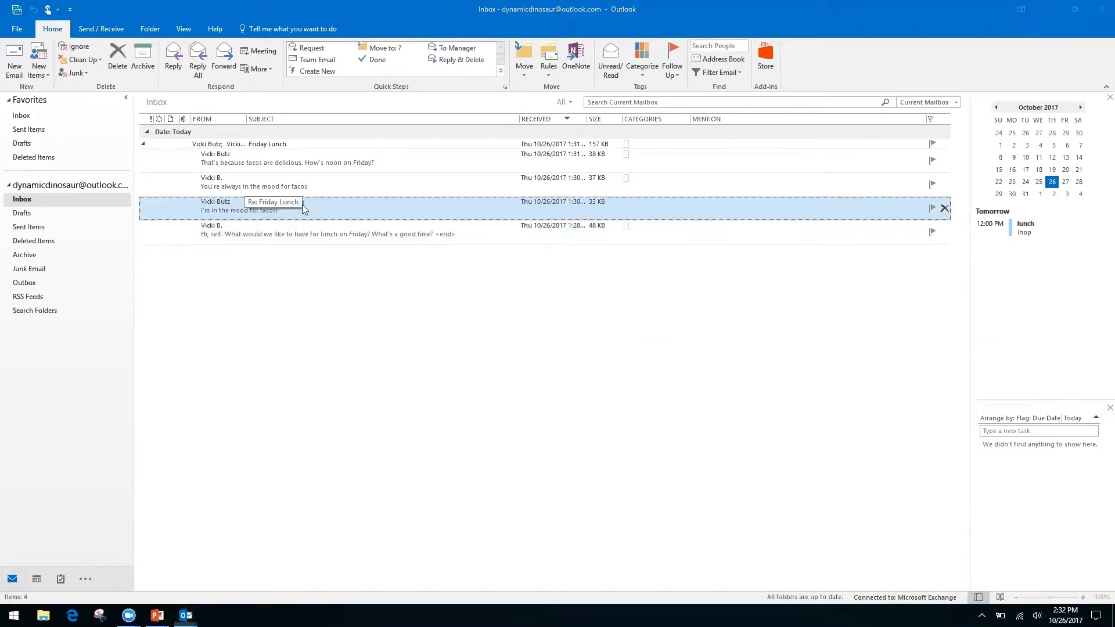
key("ctrl+f")
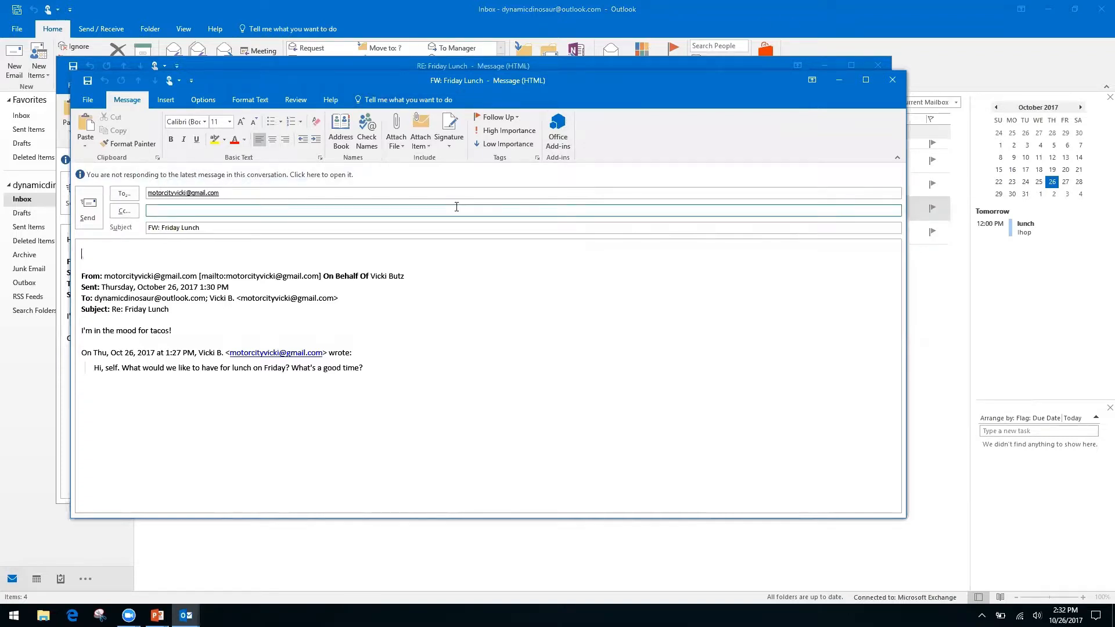
left_click(892, 85)
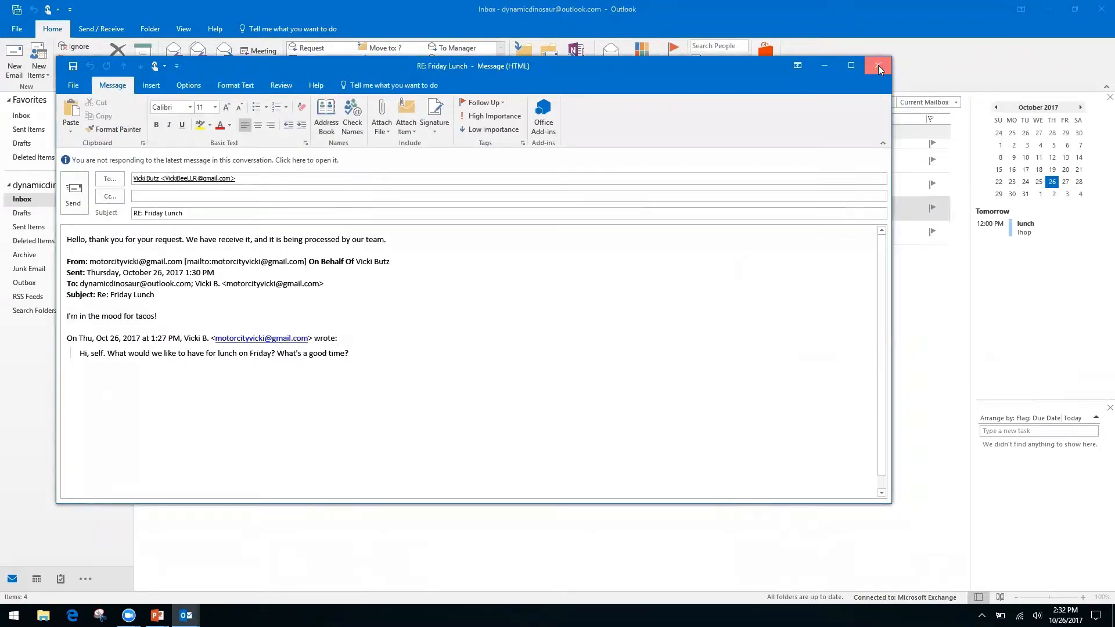
left_click(878, 67)
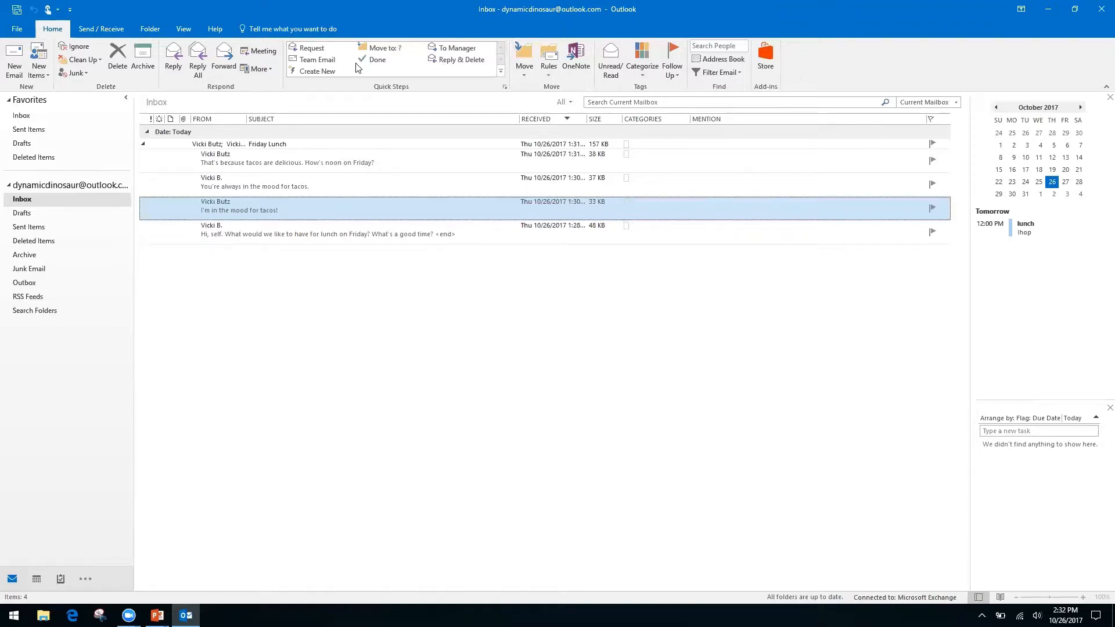
Step: Create a new quick step named 'Folders' with a Move to folder action
left_click(325, 72)
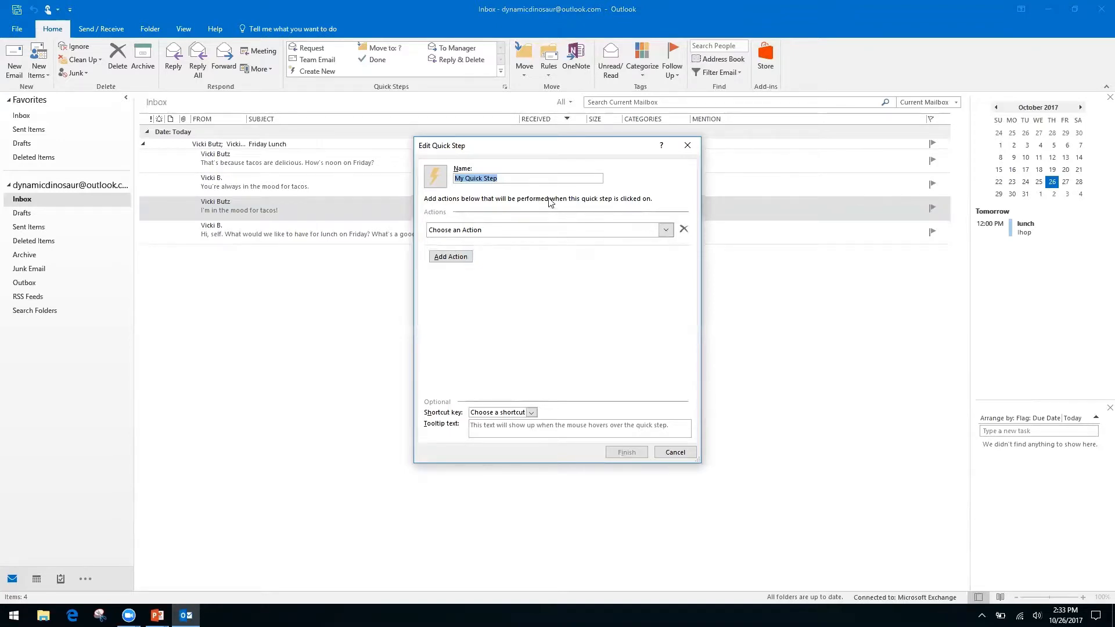
left_click(505, 176)
triple_click(508, 178)
type("Folders")
left_click(662, 230)
left_click(510, 270)
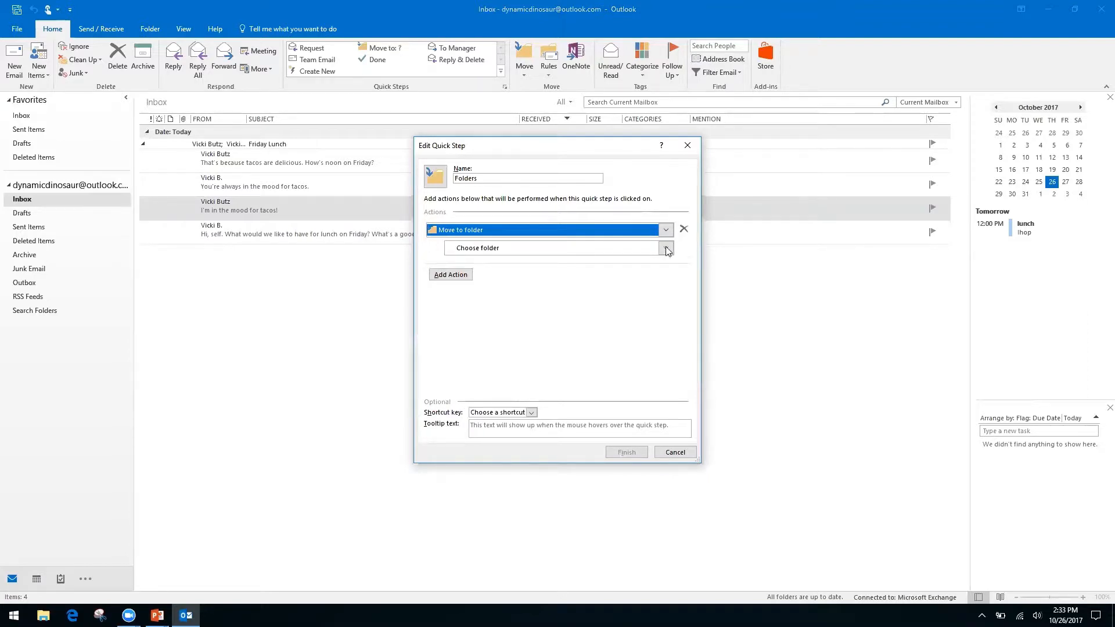
Step: Dismiss the Windows update notification and list the quick step's target folder choices
left_click(22, 345)
left_click(682, 453)
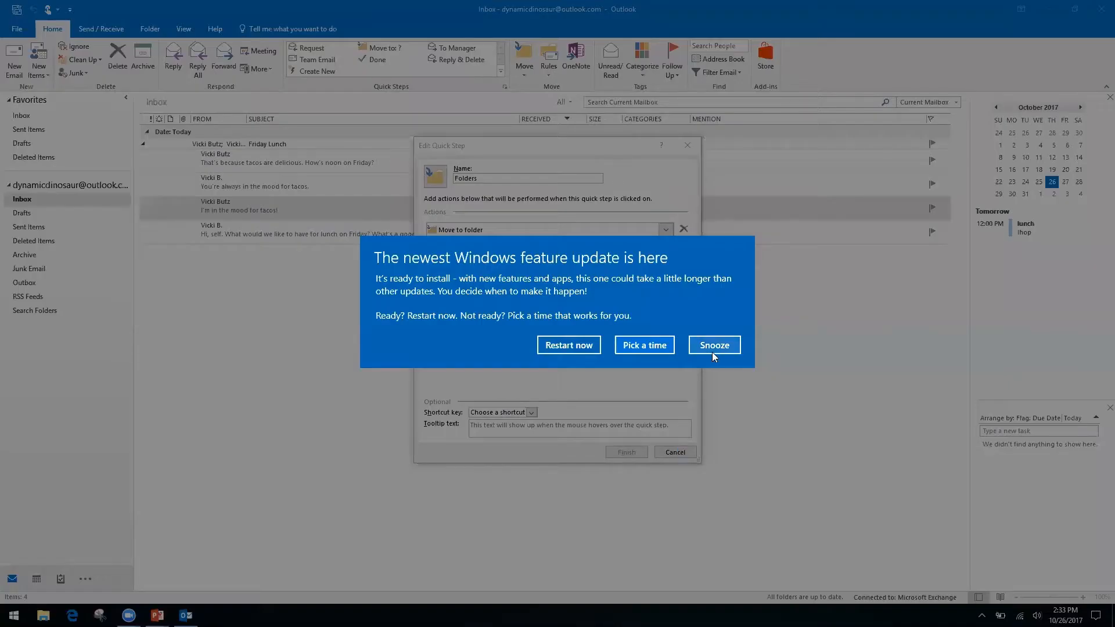
left_click(715, 348)
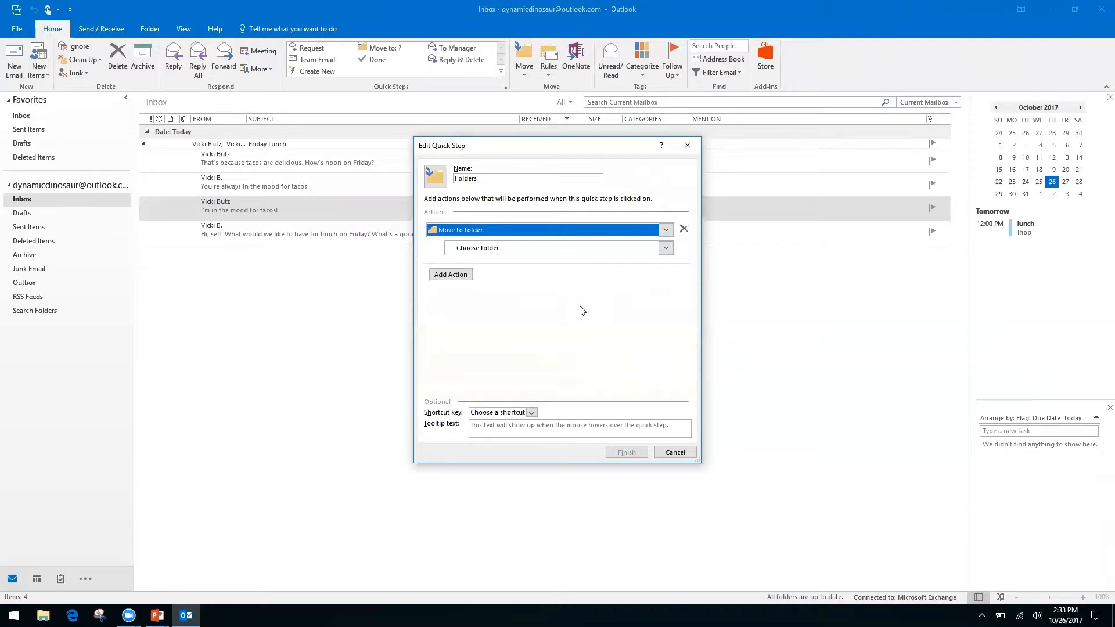
left_click(471, 249)
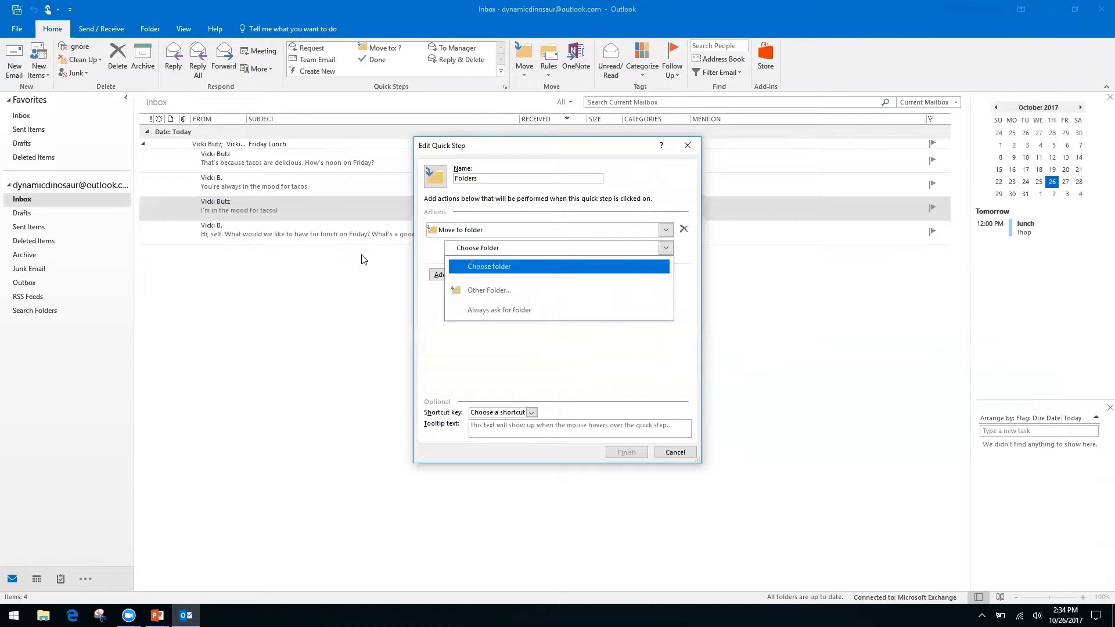
Step: Create a new 'Finances' folder under Inbox and make it the Move to folder target
left_click(507, 291)
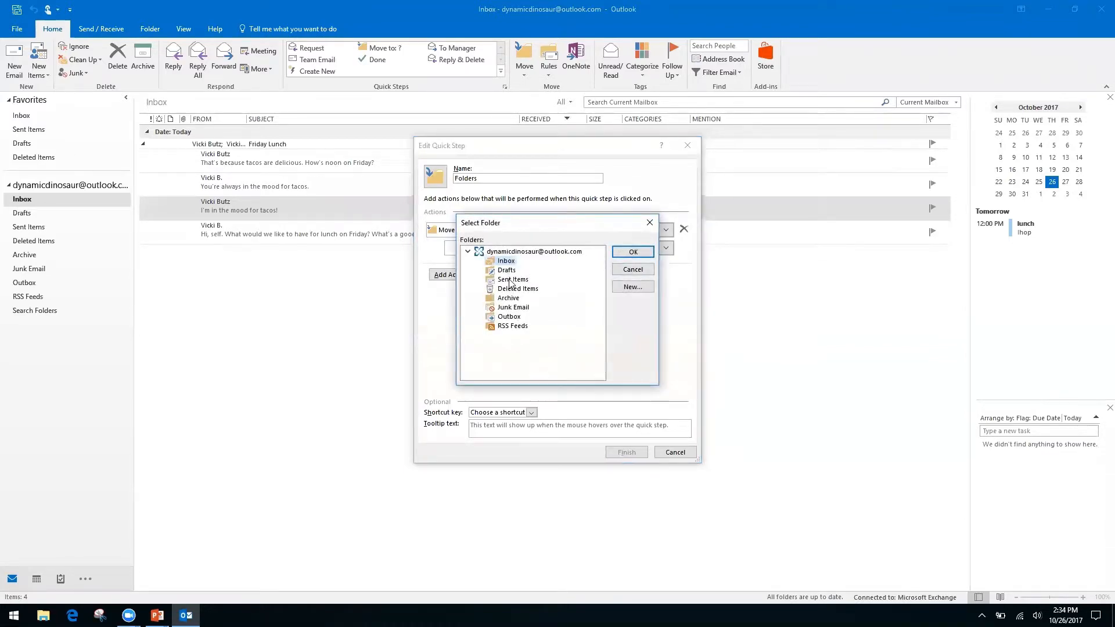
left_click(632, 287)
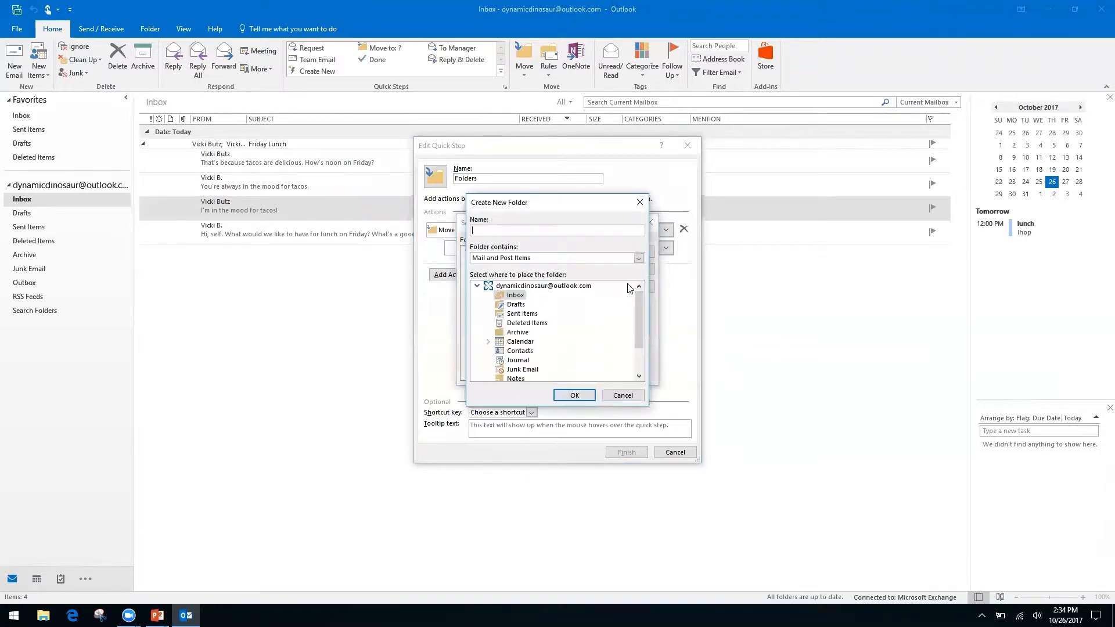
type("Finances")
left_click(573, 396)
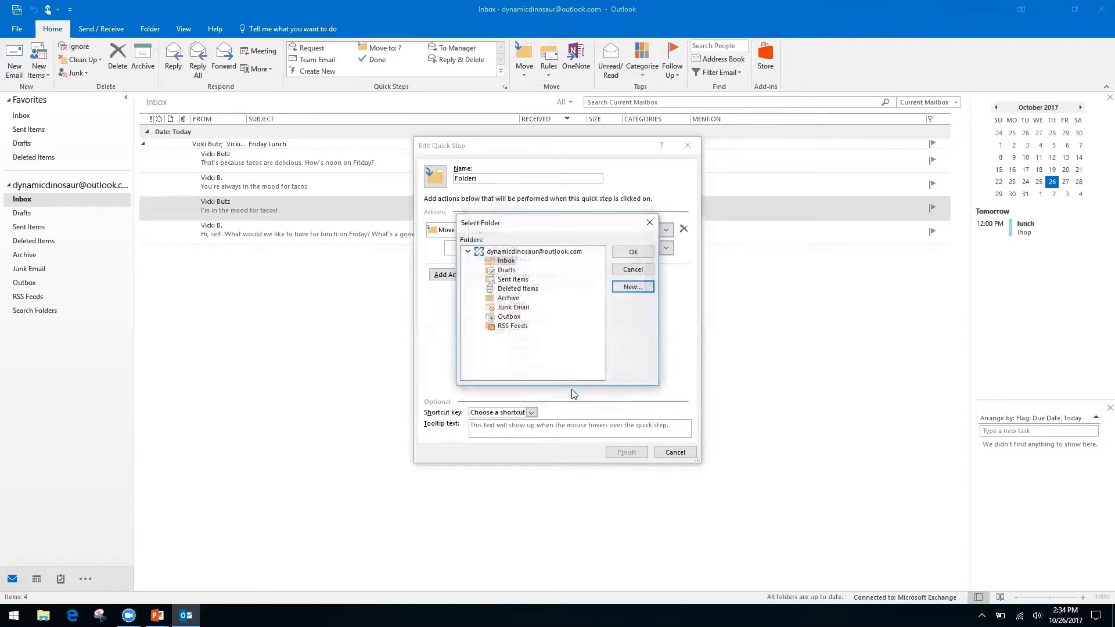
left_click(625, 254)
Step: Rename the quick step to 'Finances'
left_click(503, 174)
left_click(503, 174)
type("Fina")
key("BackSpace")
key("BackSpace")
key("BackSpace")
key("BackSpace")
key("BackSpace")
key("BackSpace")
key("BackSpace")
key("BackSpace")
key("BackSpace")
key("BackSpace")
key("BackSpace")
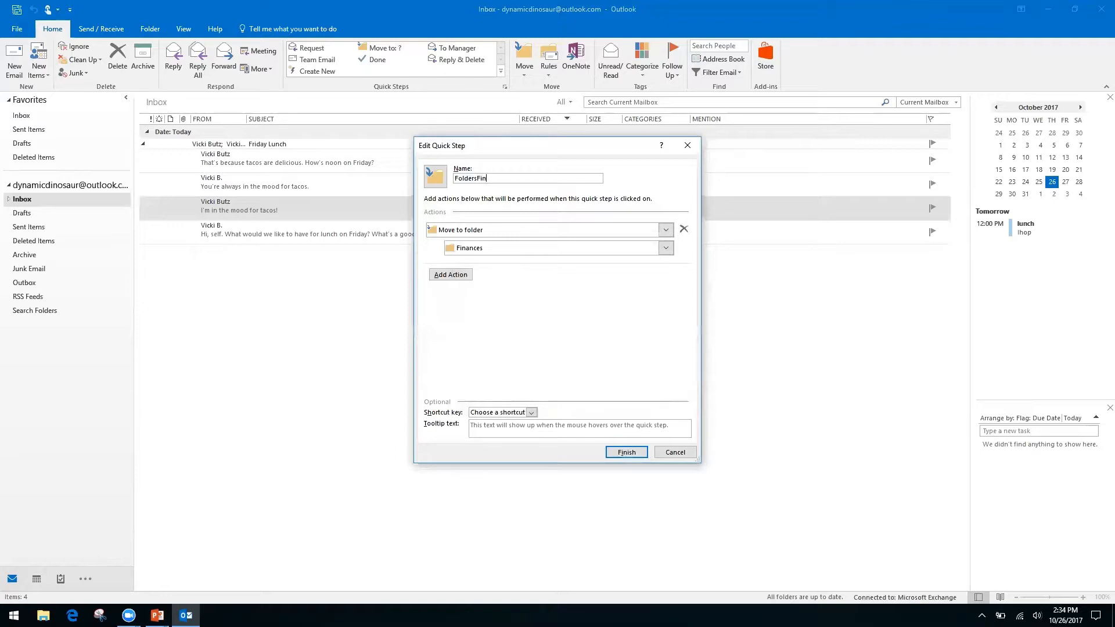
type("Finances")
Step: Save the Finances quick step, apply it to the tacos message, and verify it in Finances
left_click(626, 453)
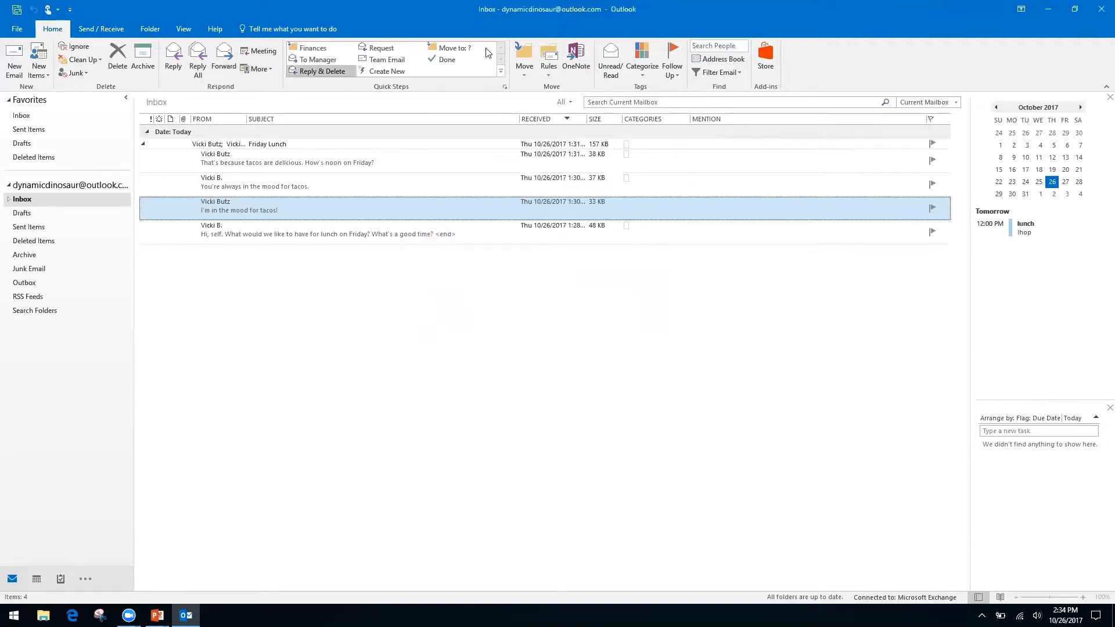
left_click(313, 50)
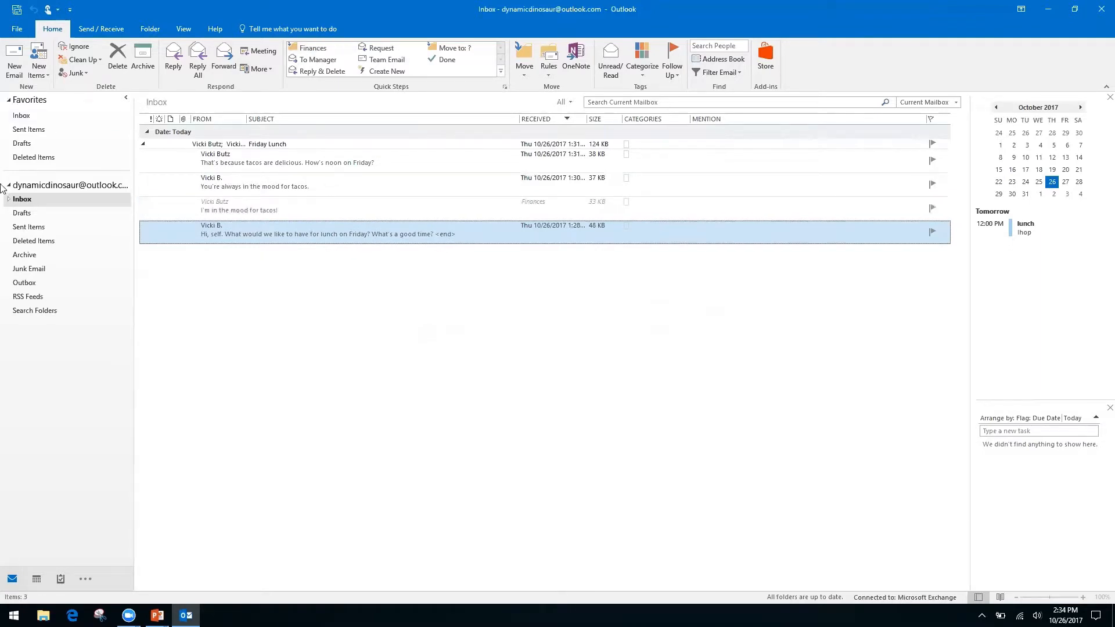
left_click(9, 200)
left_click(35, 214)
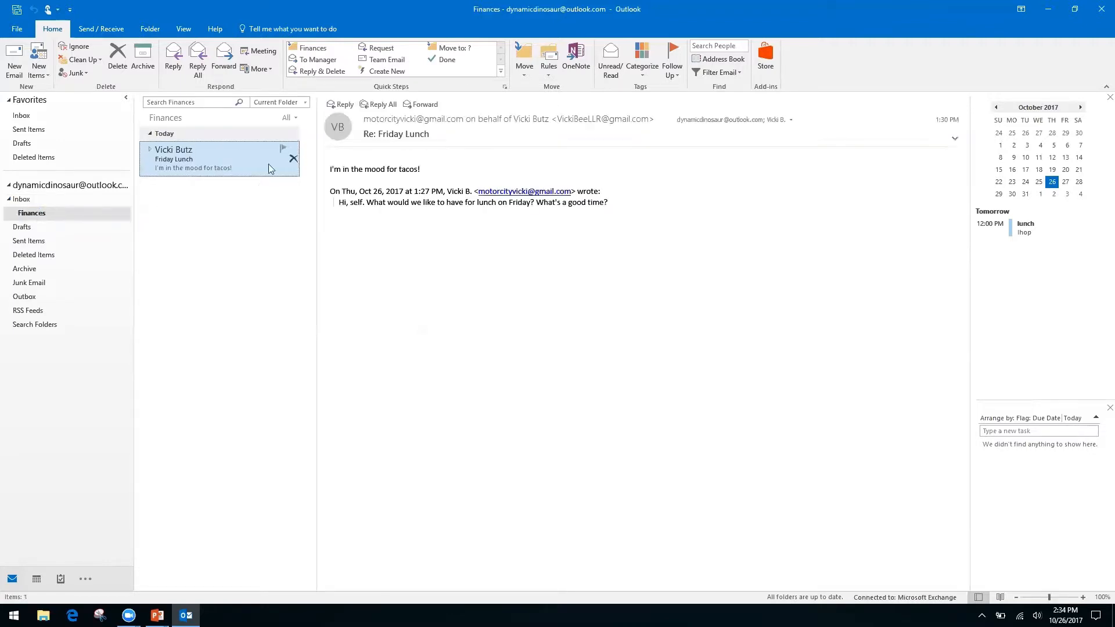
left_click(22, 199)
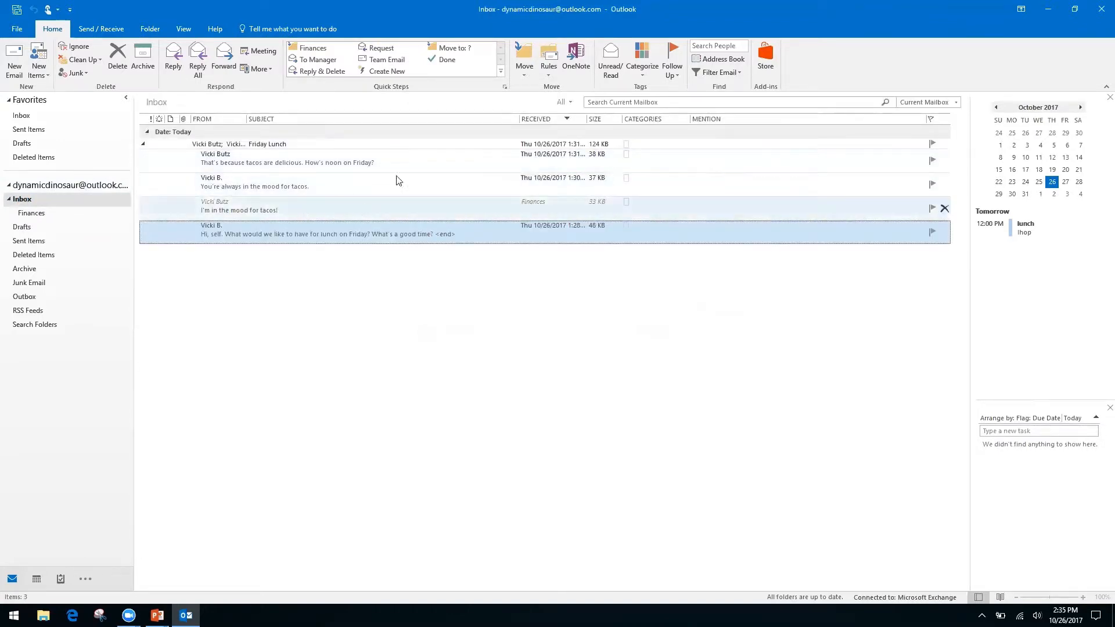
Step: Open the Friday Lunch message in its own window, then close it
left_click(143, 146)
left_click(143, 146)
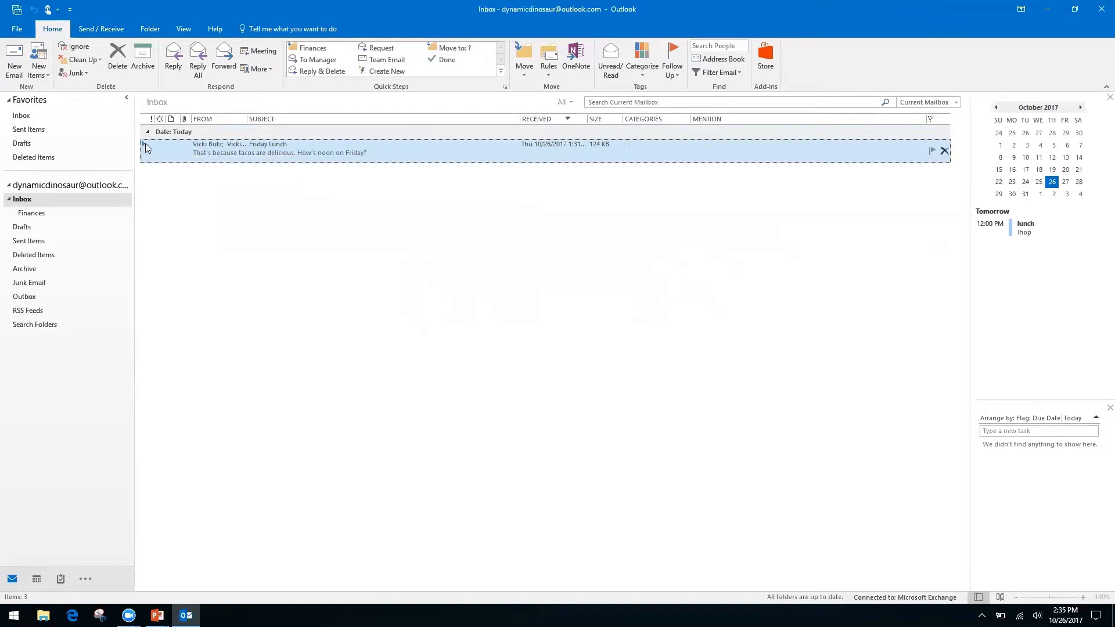
double_click(145, 145)
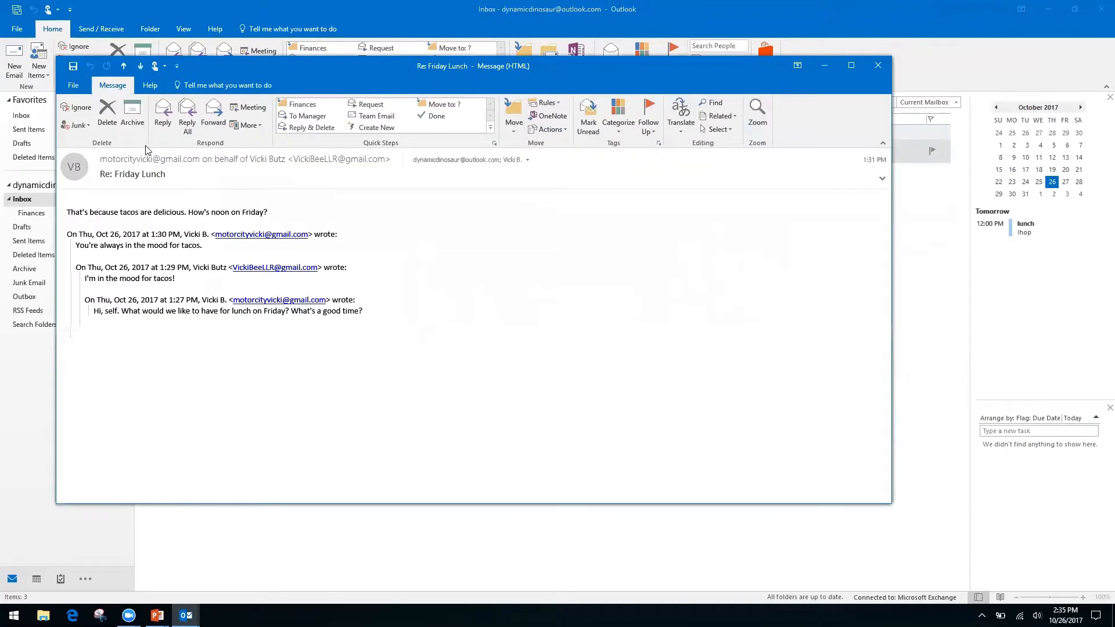
left_click(878, 65)
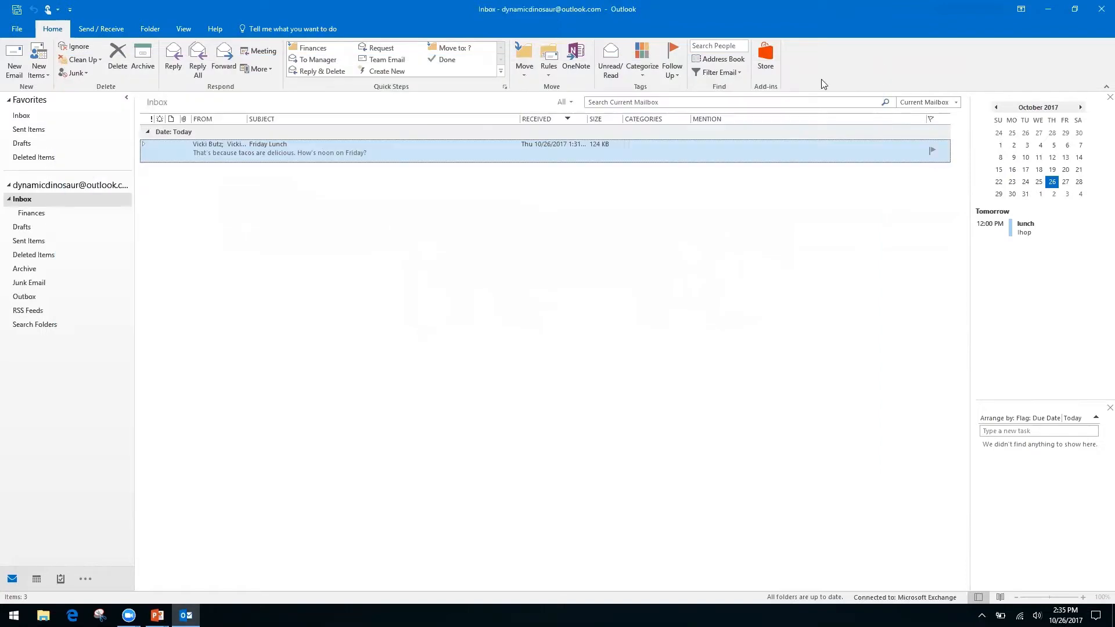
Step: Expand the Friday Lunch conversation and delete the 'You're always in the mood for tacos' message
left_click(144, 143)
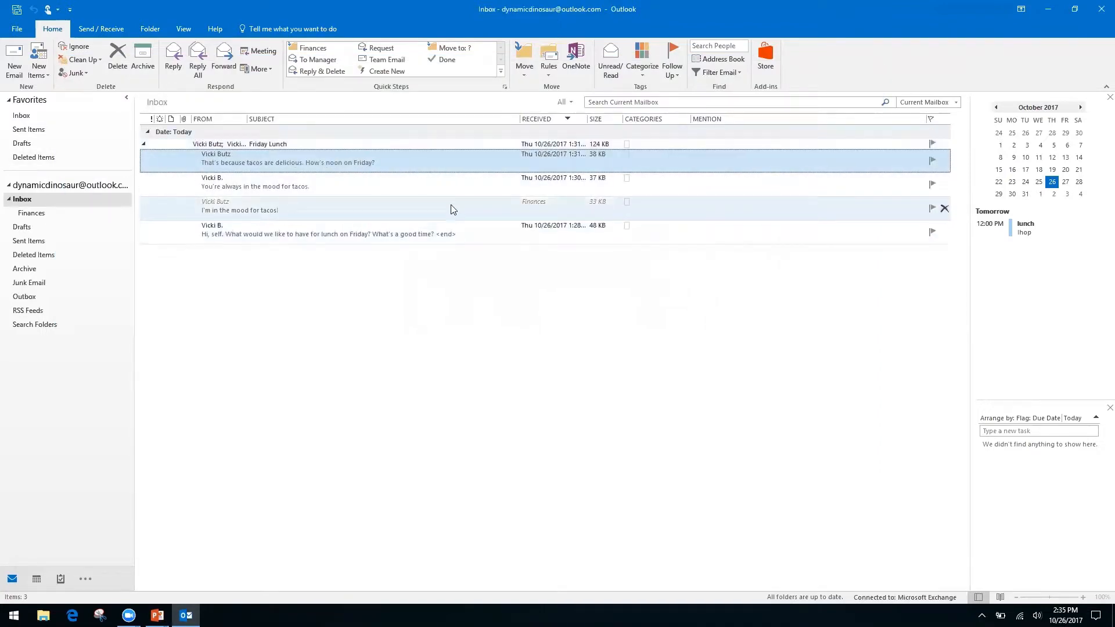
left_click(393, 207)
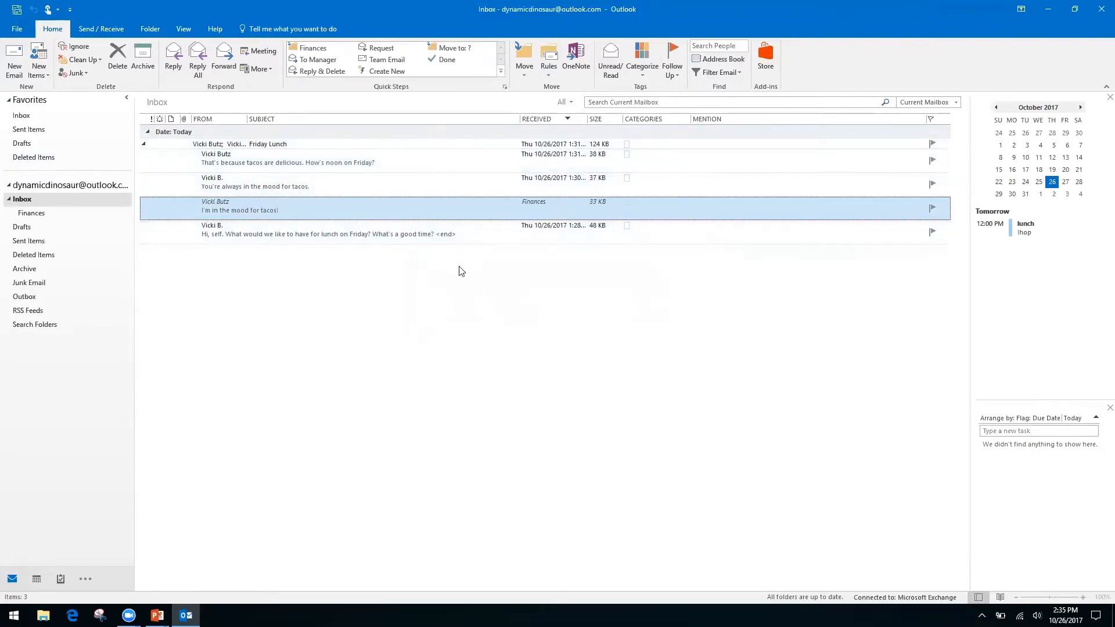
left_click(389, 182)
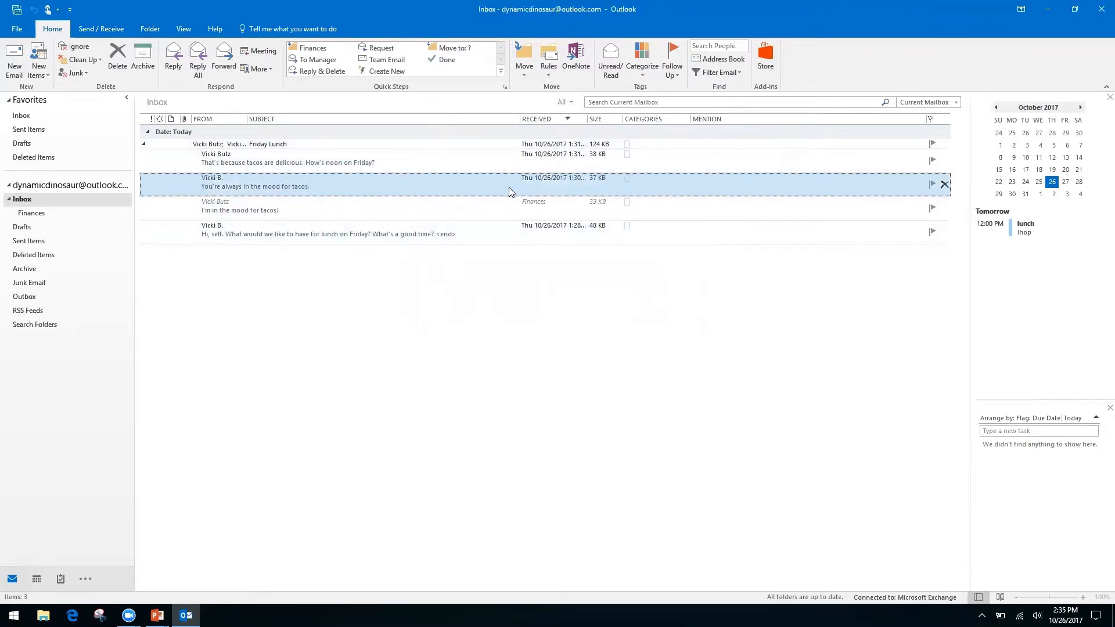
left_click(110, 65)
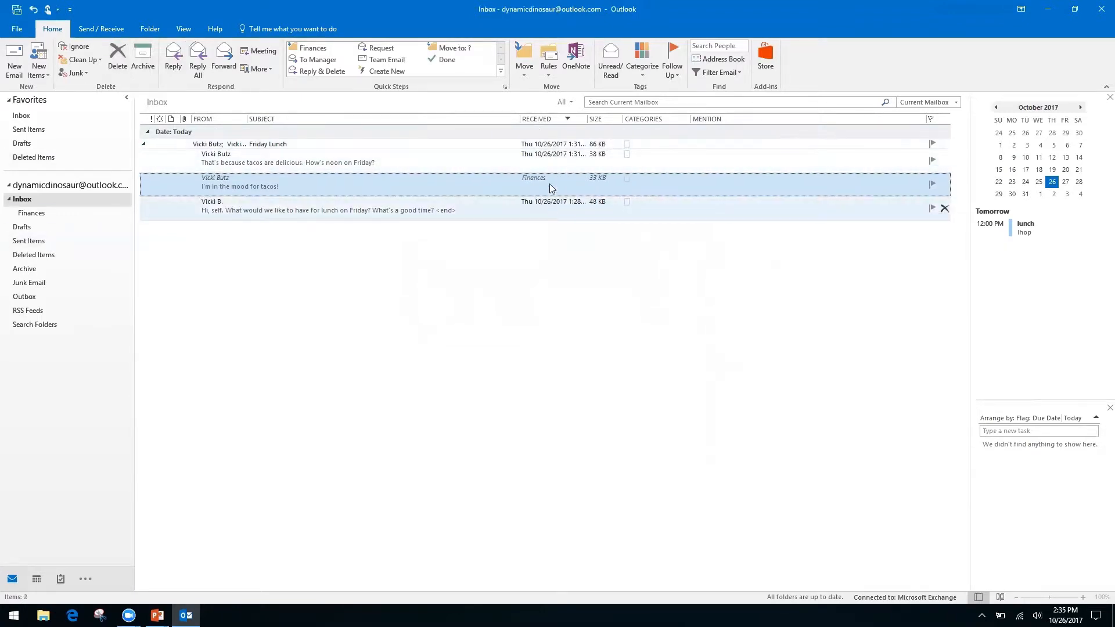
Step: Collapse and re-expand the Friday Lunch conversation to check its remaining messages
left_click(144, 147)
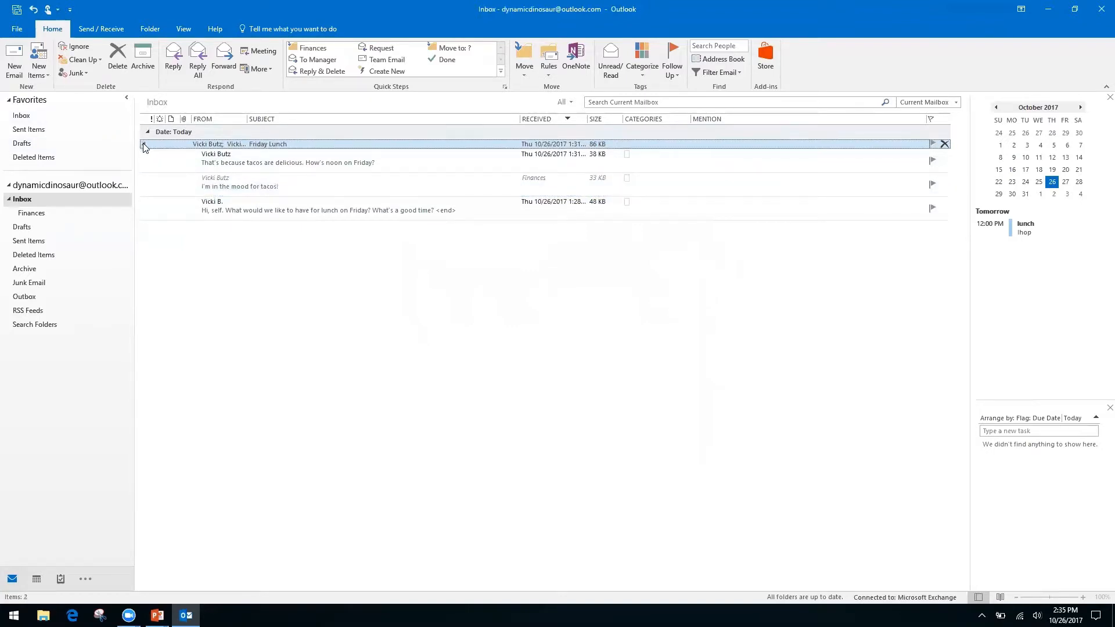
left_click(143, 144)
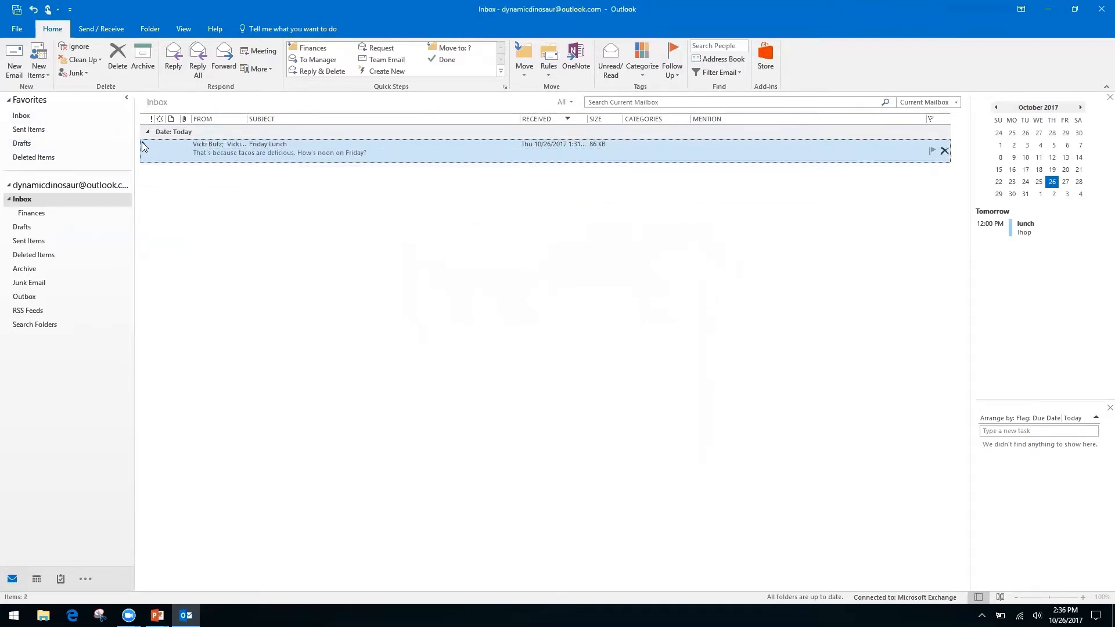
left_click(144, 144)
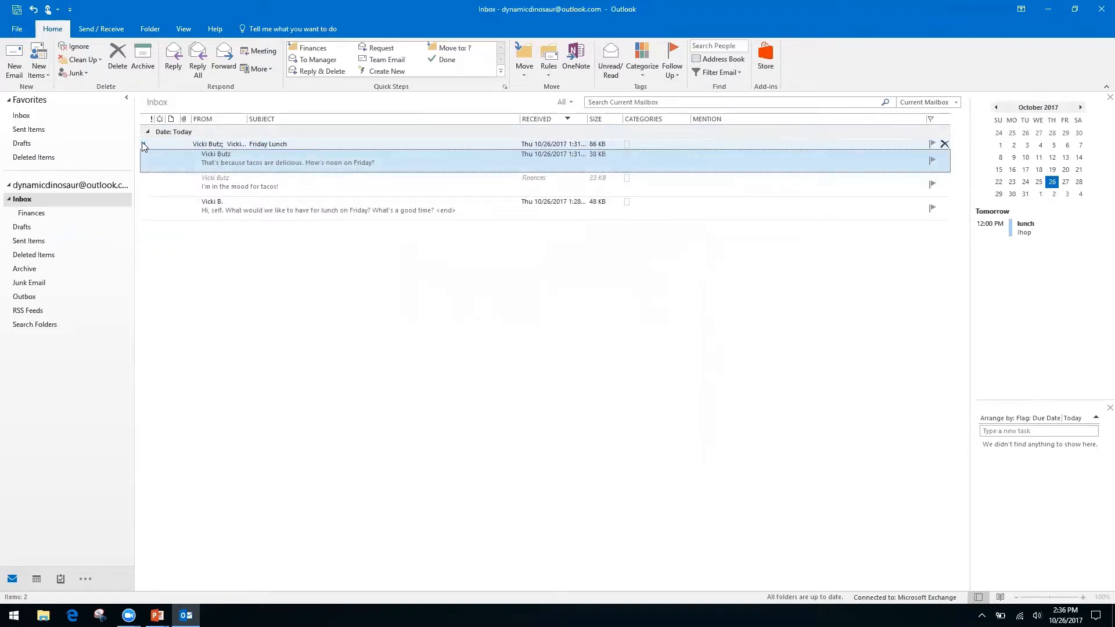
left_click(144, 146)
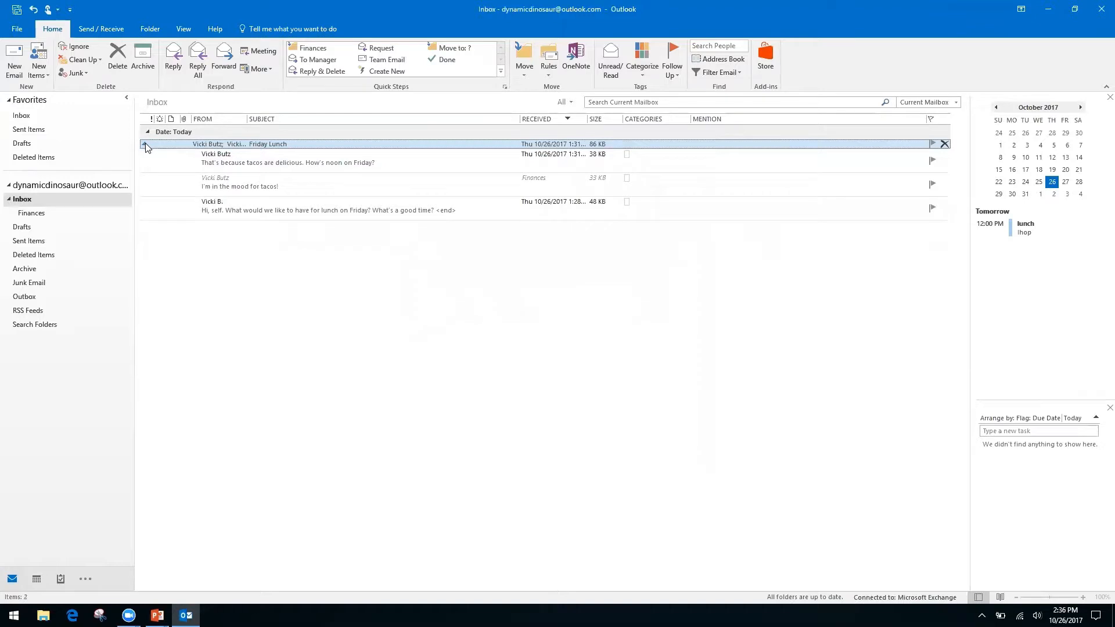
left_click(145, 145)
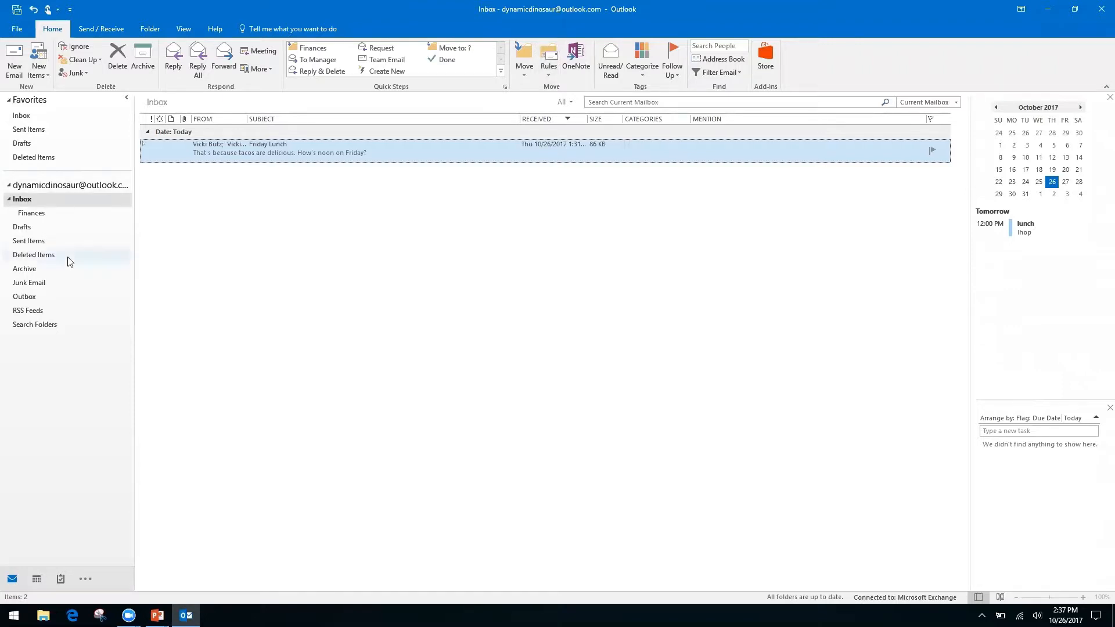
Step: From the Inbox, choose Rules > Create Rule for the Friday Lunch message
left_click(42, 344)
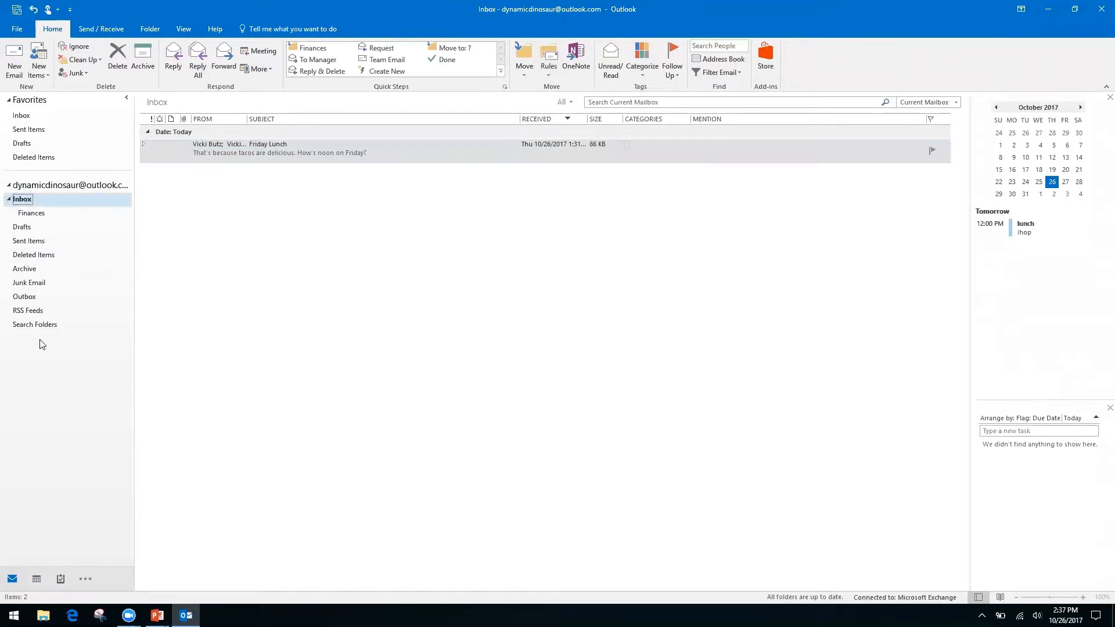
left_click(545, 74)
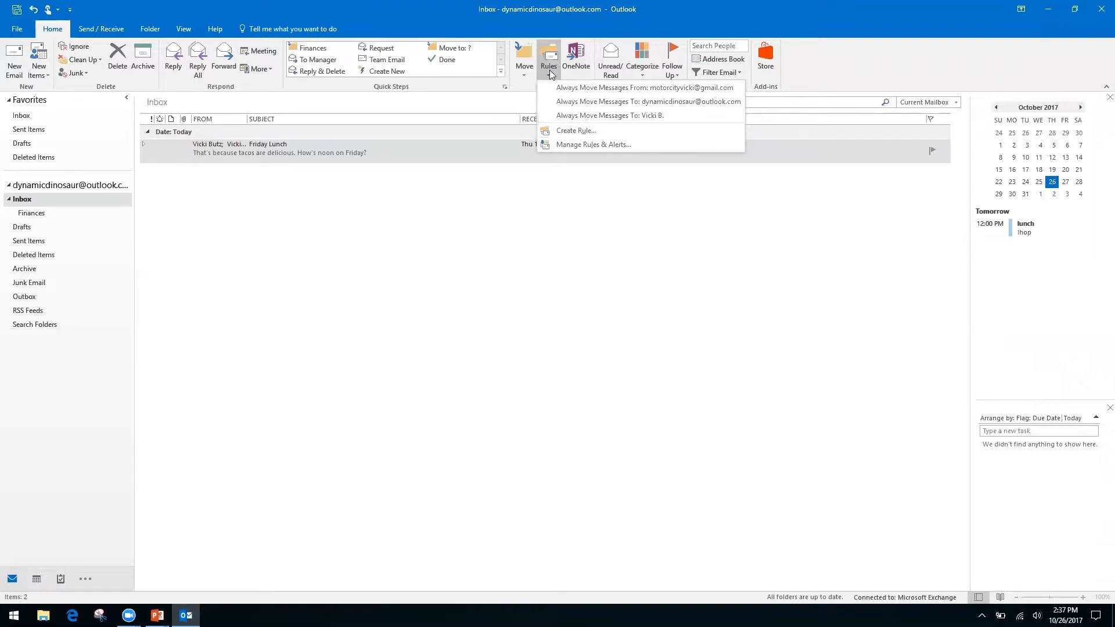
left_click(573, 131)
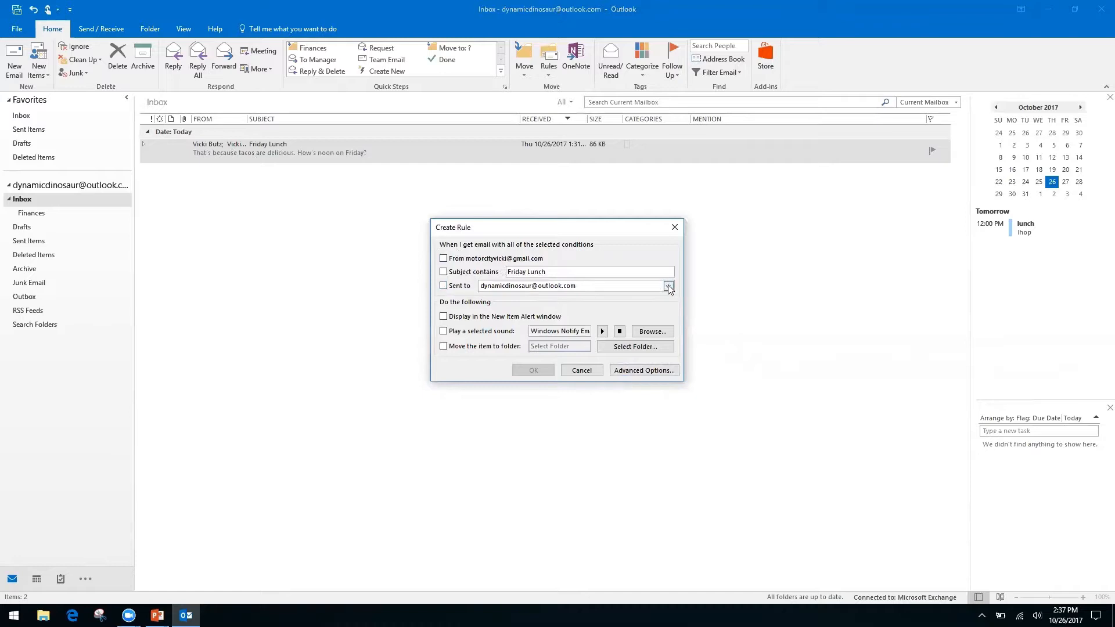
Step: In Advanced Options, set the rule's only condition to 'where my name is not in the To box'
left_click(632, 369)
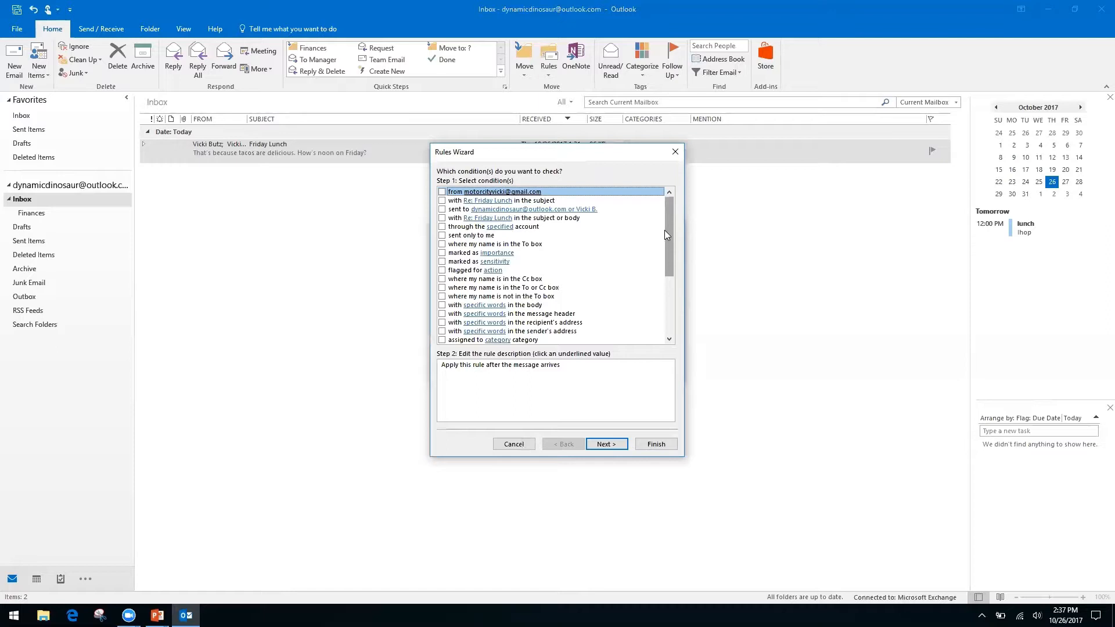
left_click(442, 280)
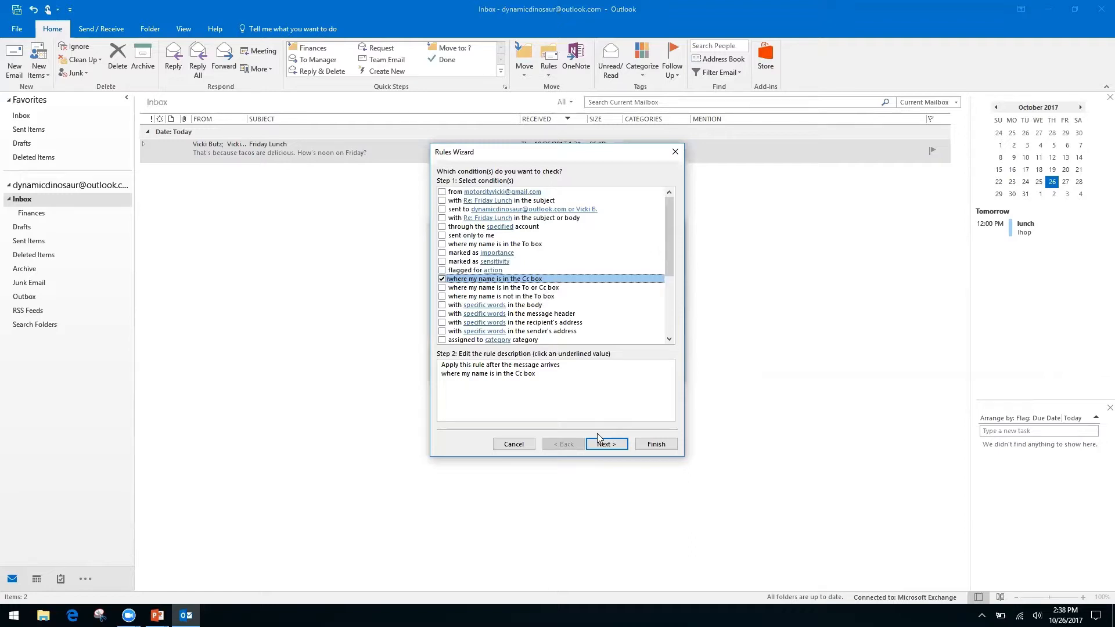
left_click(441, 280)
left_click(442, 296)
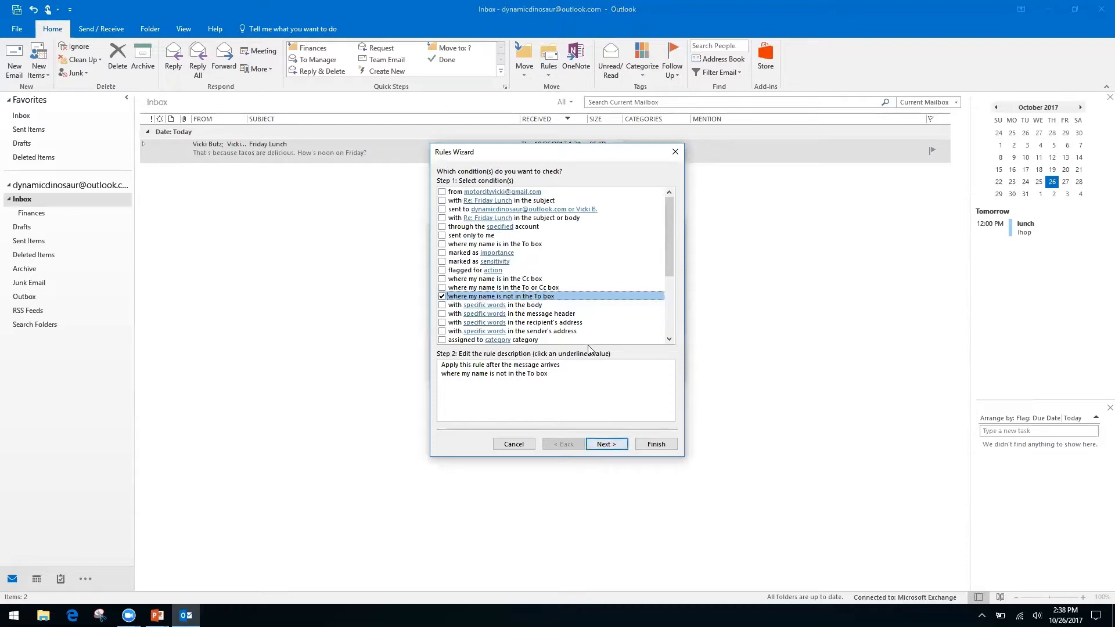
left_click(616, 447)
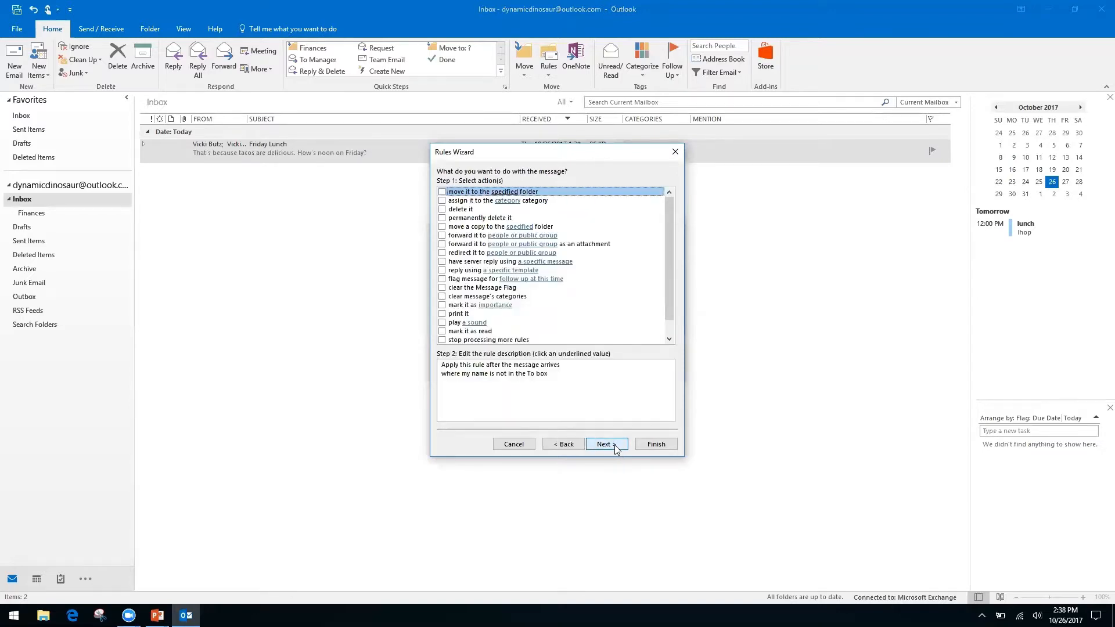
Step: Have the rule move messages to a new 'Inbox CC' folder created under Inbox
left_click(442, 193)
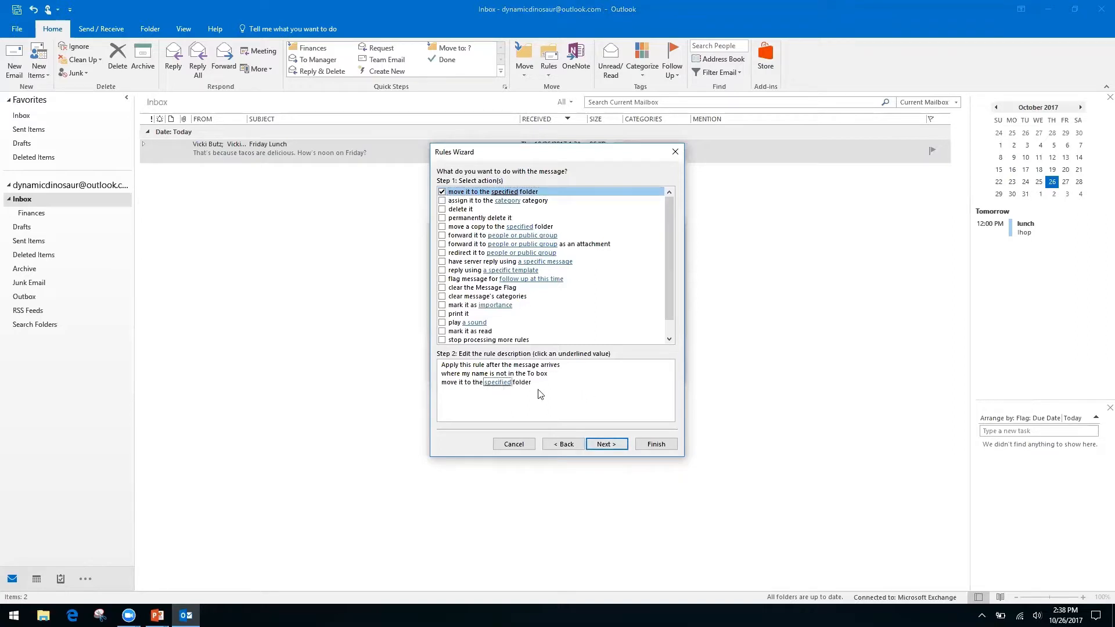
left_click(498, 383)
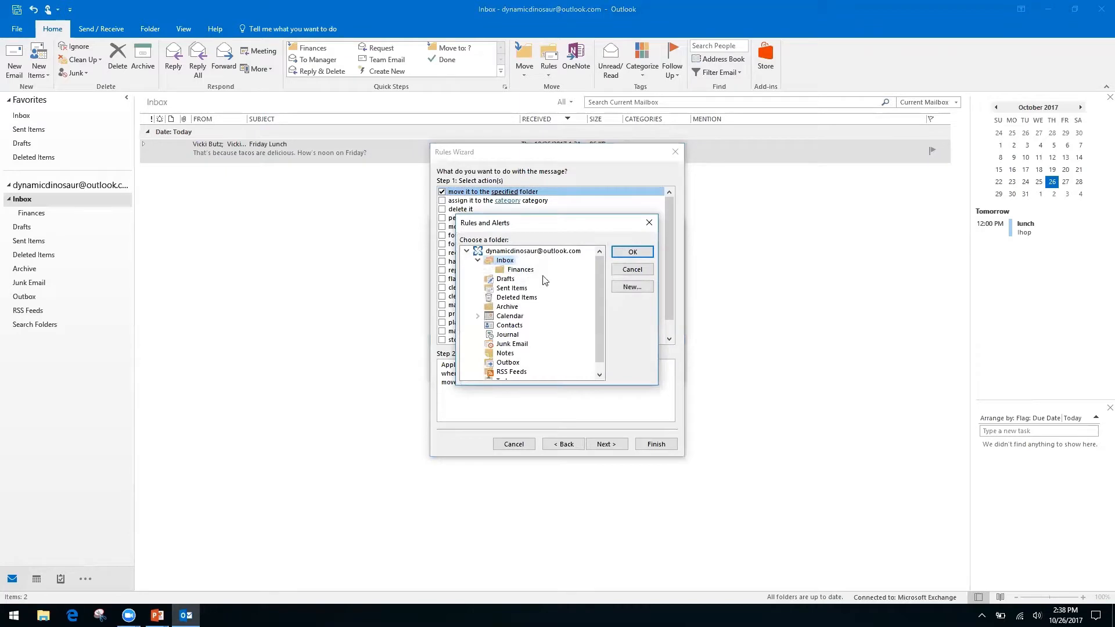
left_click(633, 286)
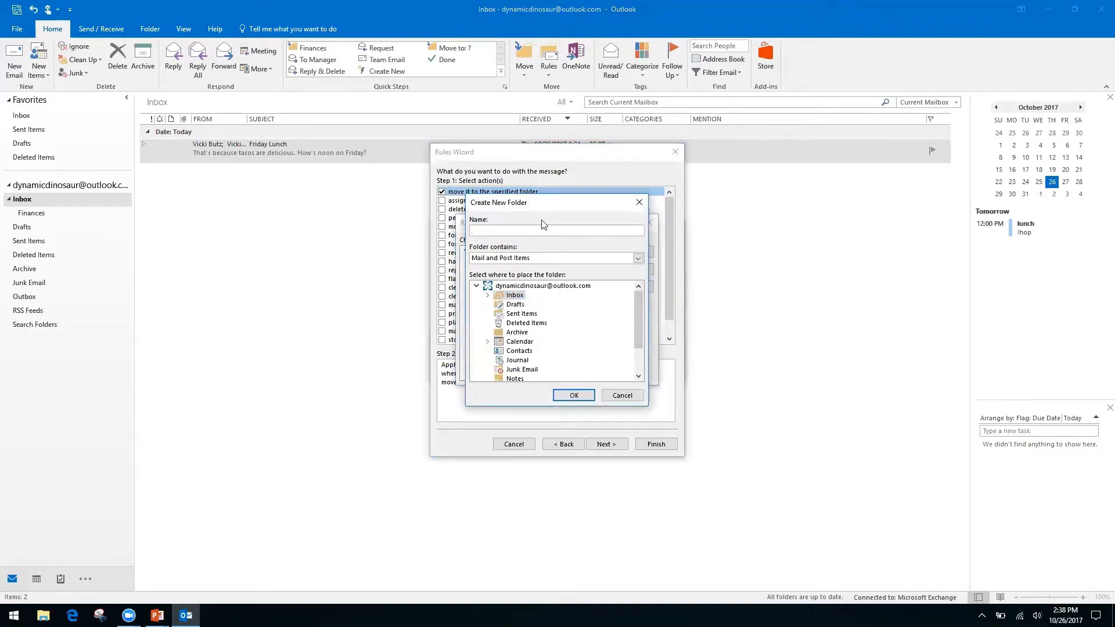
left_click(510, 286)
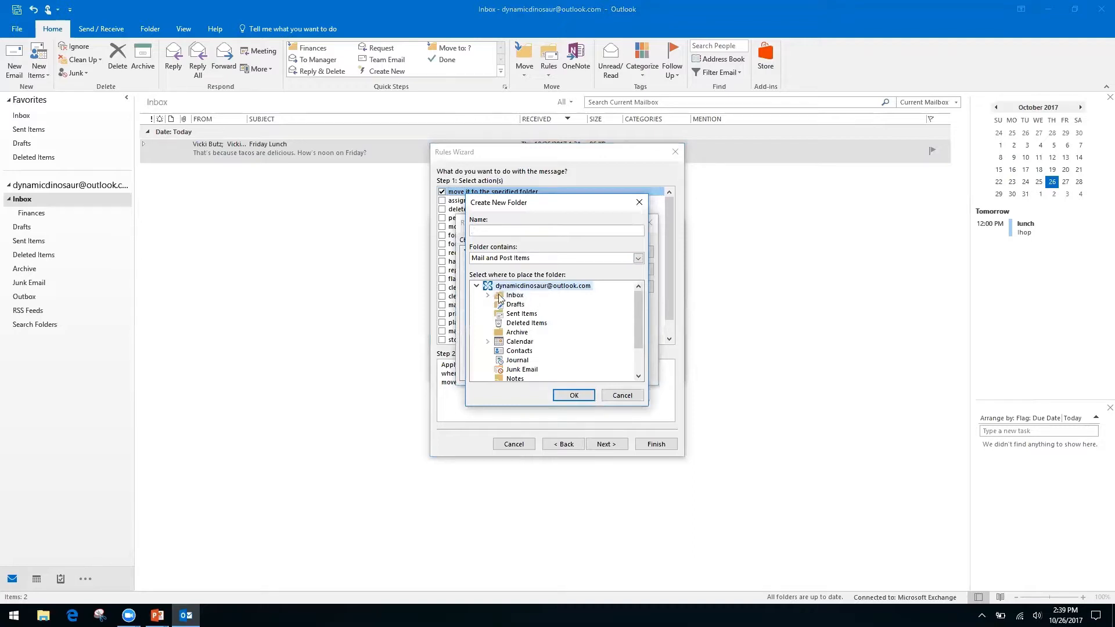
left_click(514, 297)
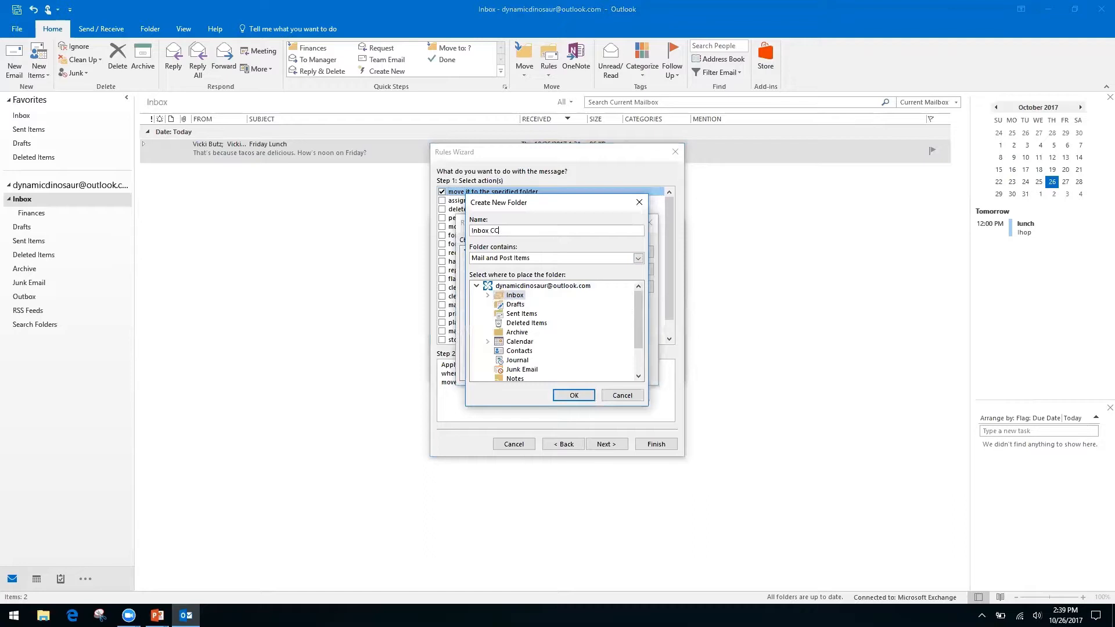
left_click(573, 395)
left_click(630, 253)
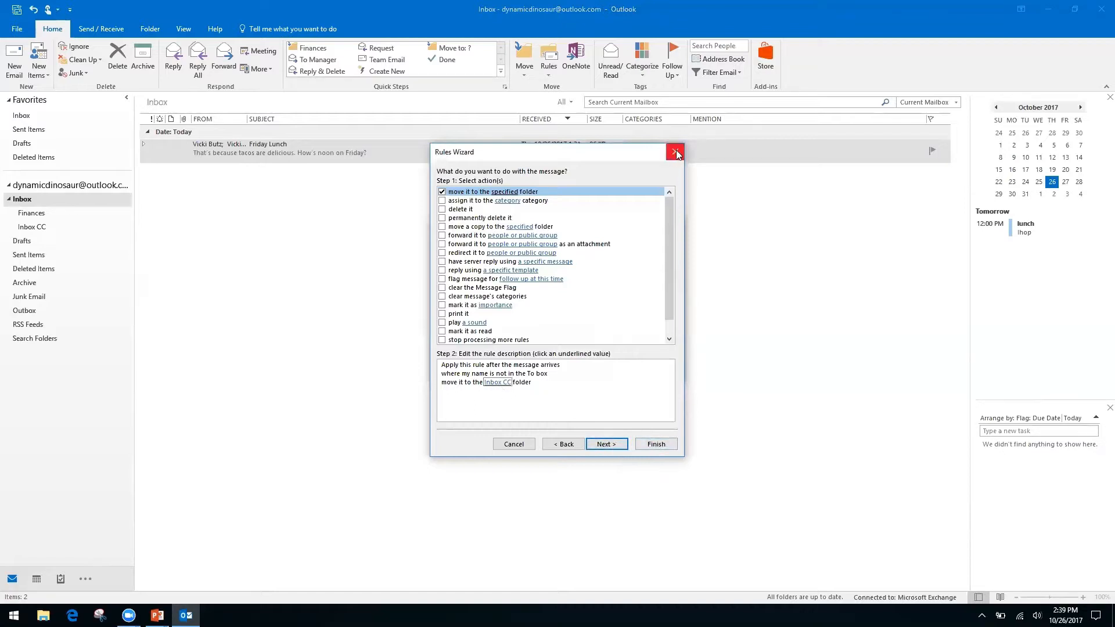
left_click(606, 444)
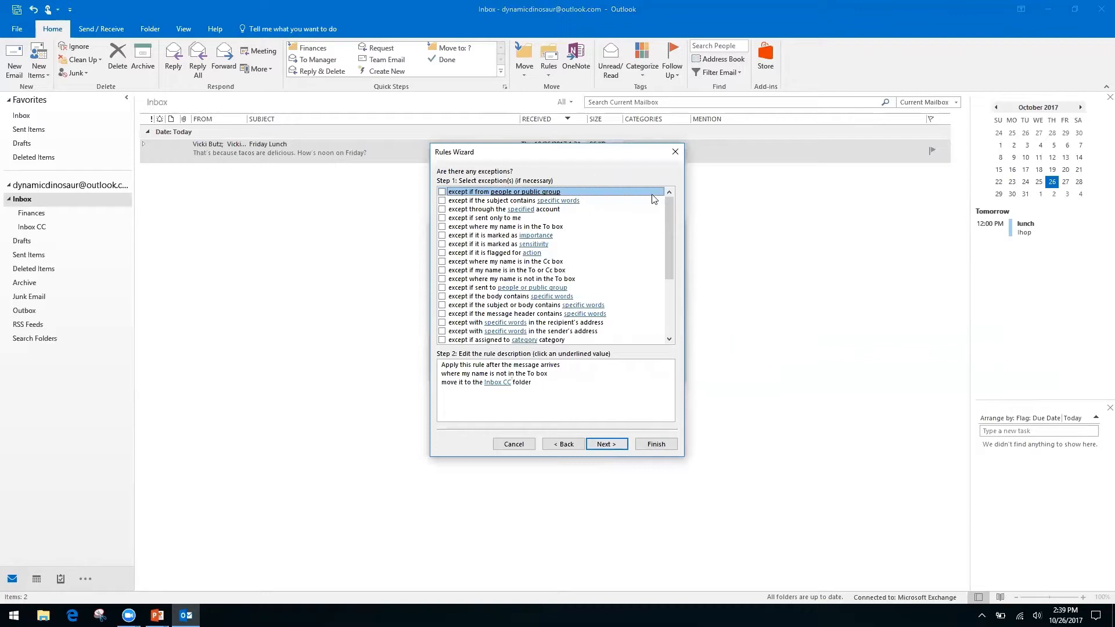
Step: Leave the rule with no exceptions, discarding the trial specific-senders exception
left_click(497, 382)
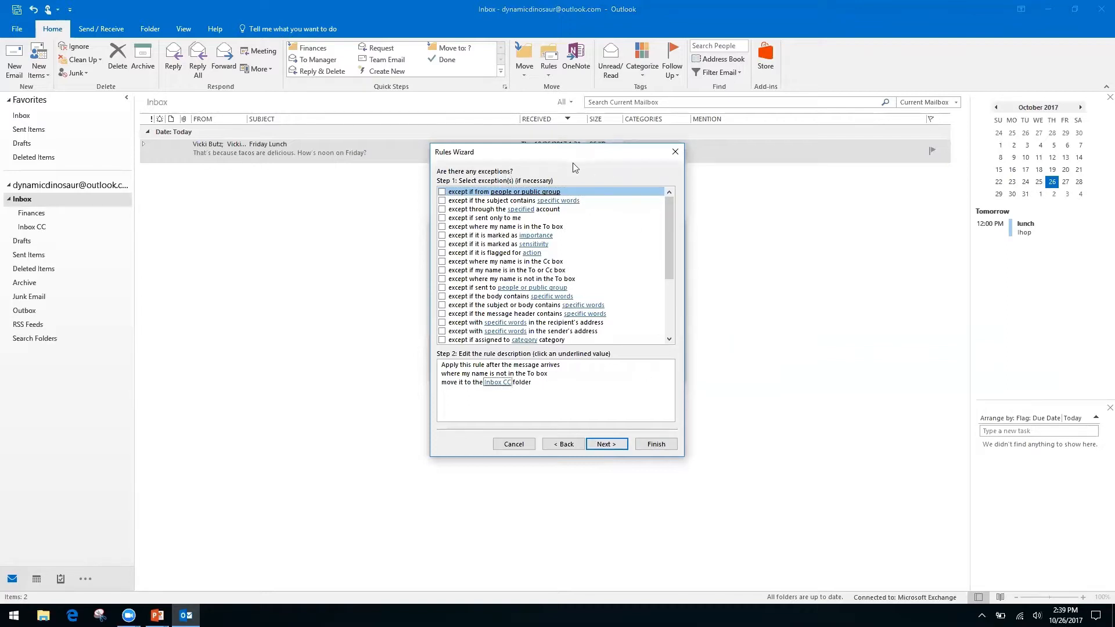
left_click(442, 193)
left_click(519, 392)
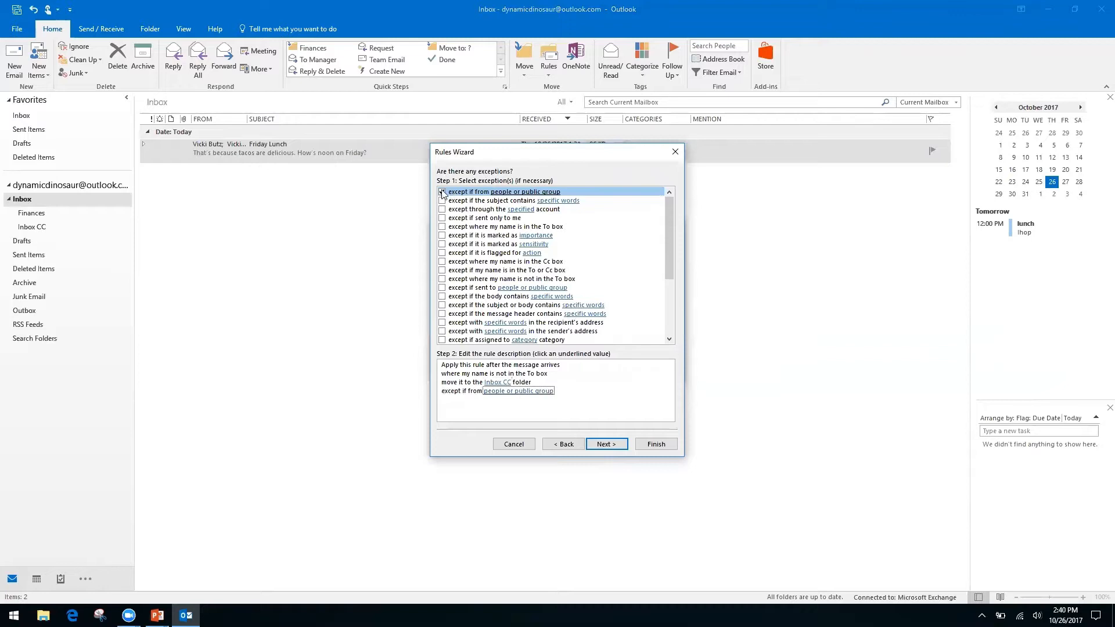
left_click(492, 393)
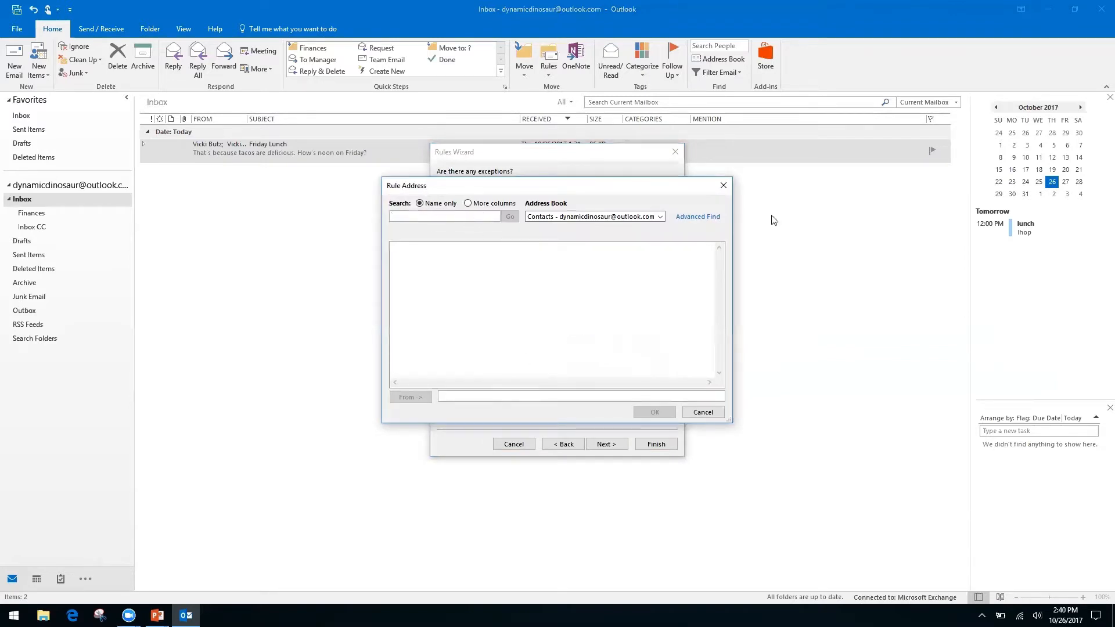
left_click(661, 219)
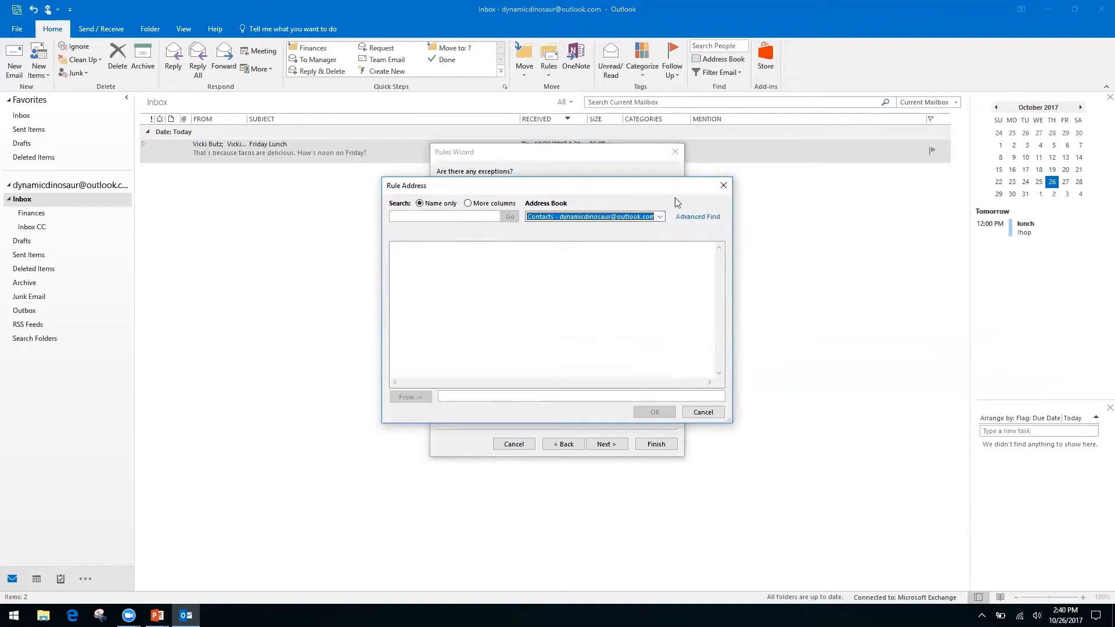
left_click(724, 185)
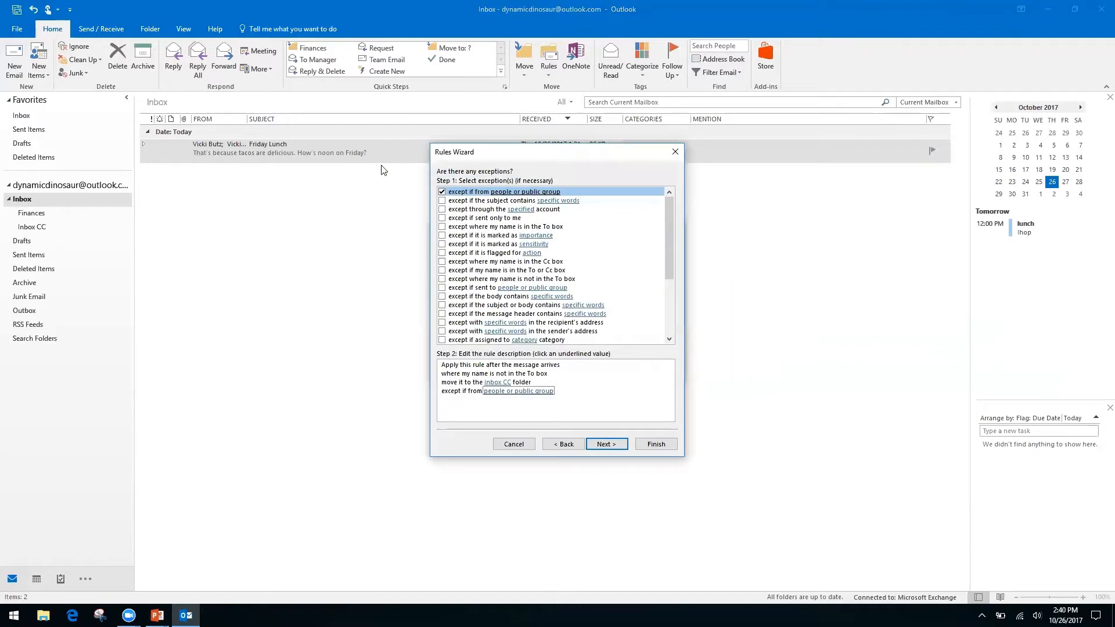
left_click(442, 192)
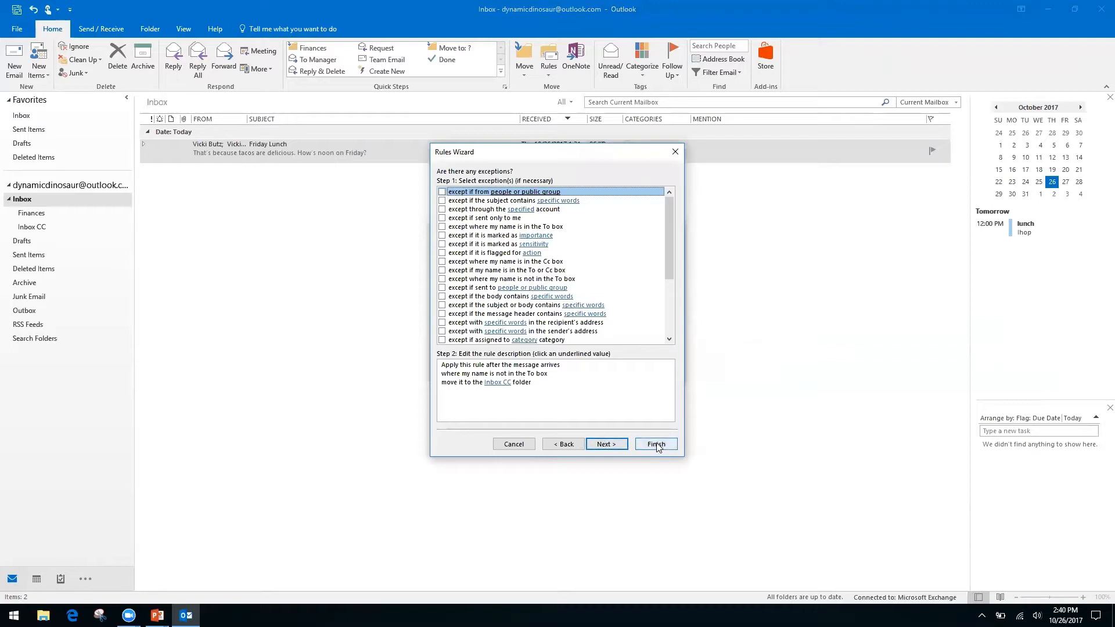
Step: Finish the rule, running it now on messages already in Inbox
left_click(608, 445)
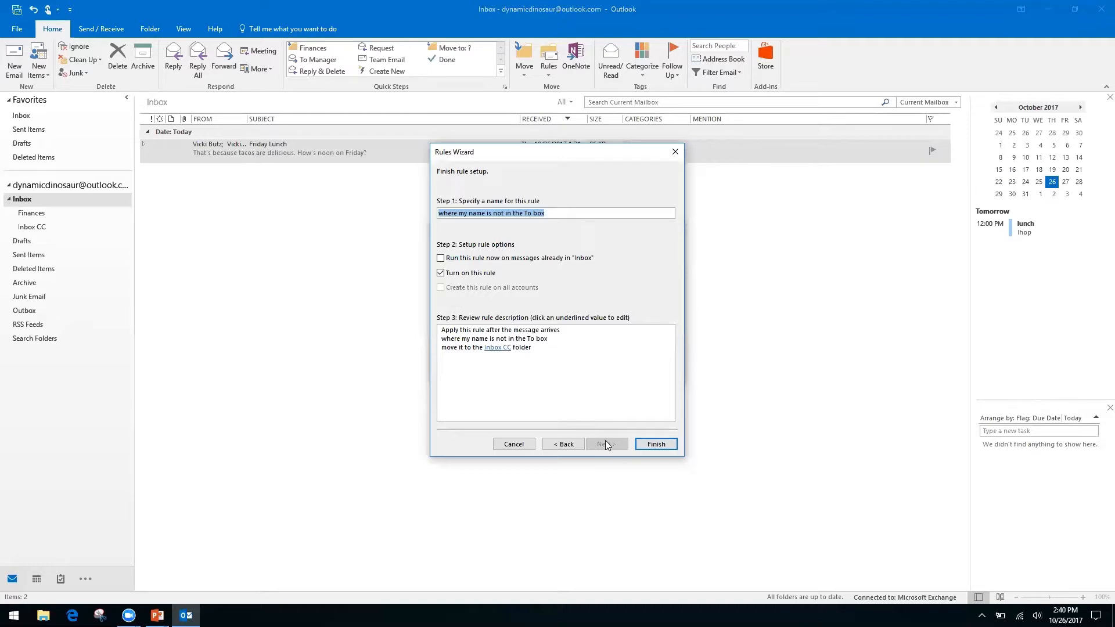
left_click(440, 259)
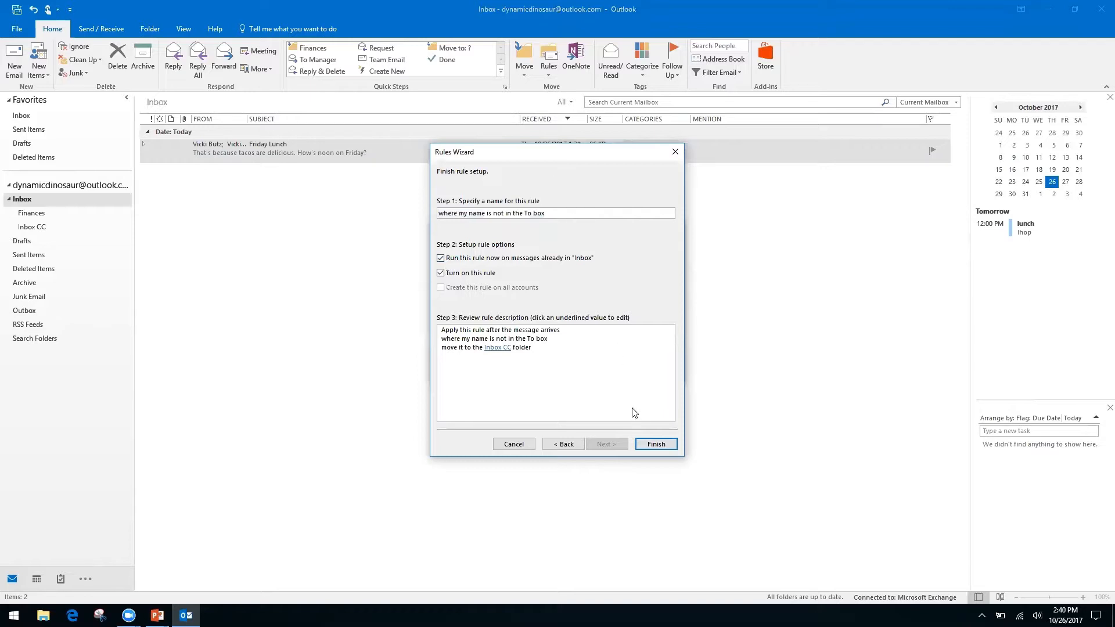
left_click(656, 445)
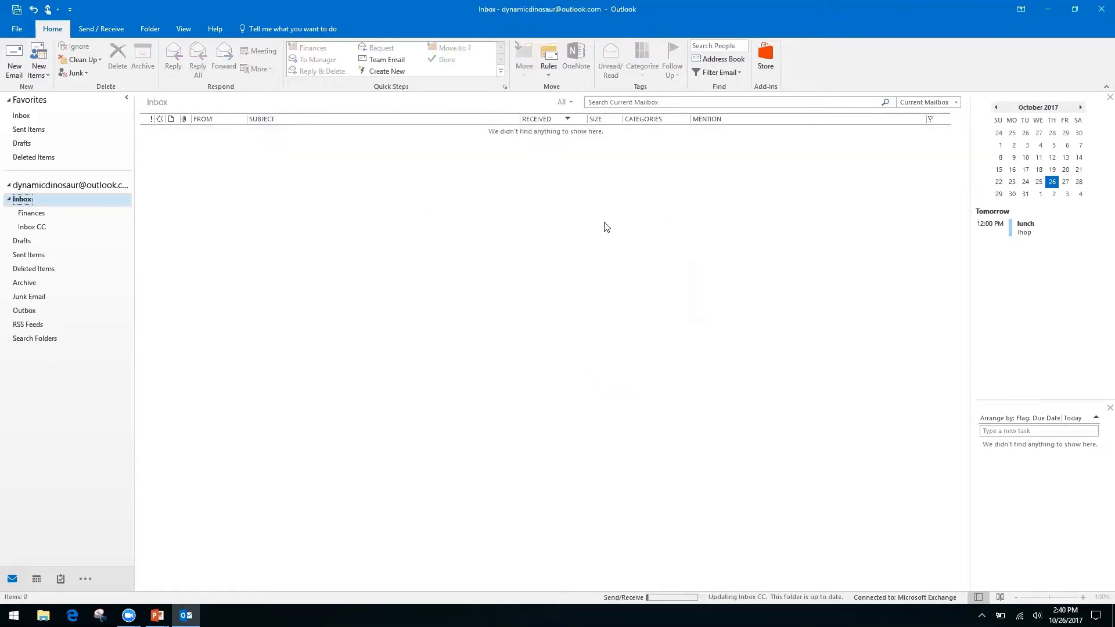
left_click(548, 74)
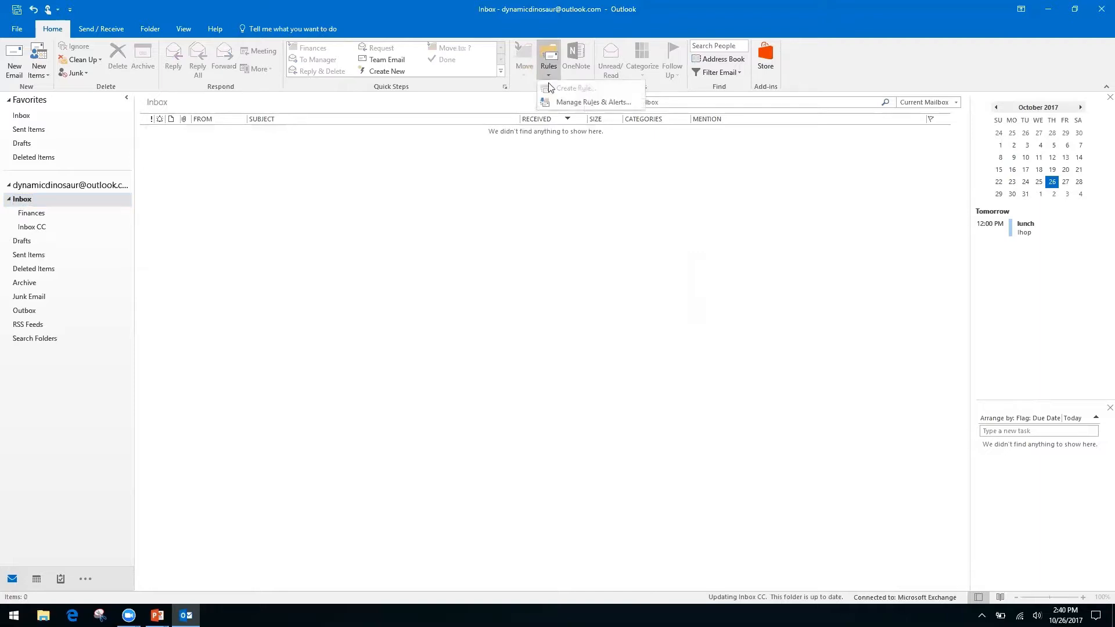
left_click(577, 103)
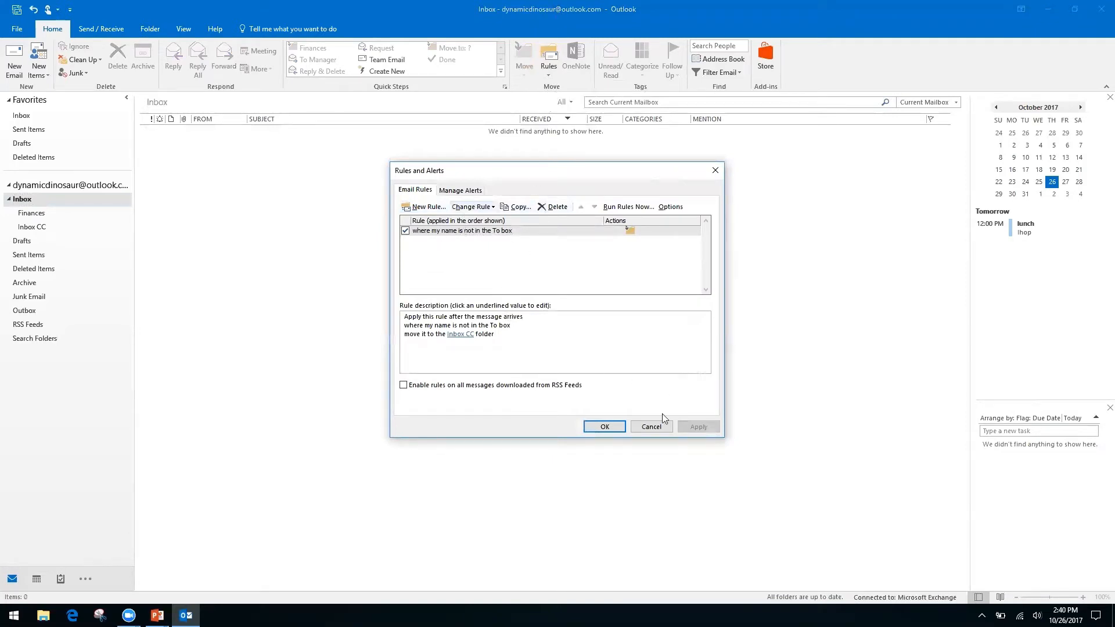
left_click(652, 428)
left_click(548, 74)
left_click(485, 183)
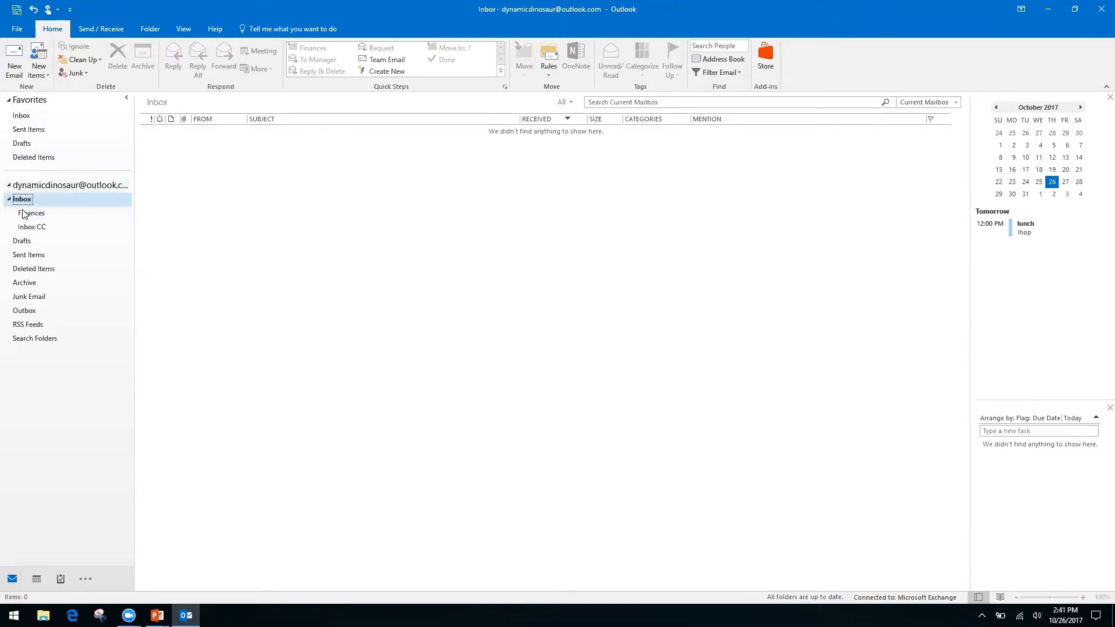
Step: Open Inbox CC under the account's Inbox to see the Friday Lunch conversation
left_click(63, 185)
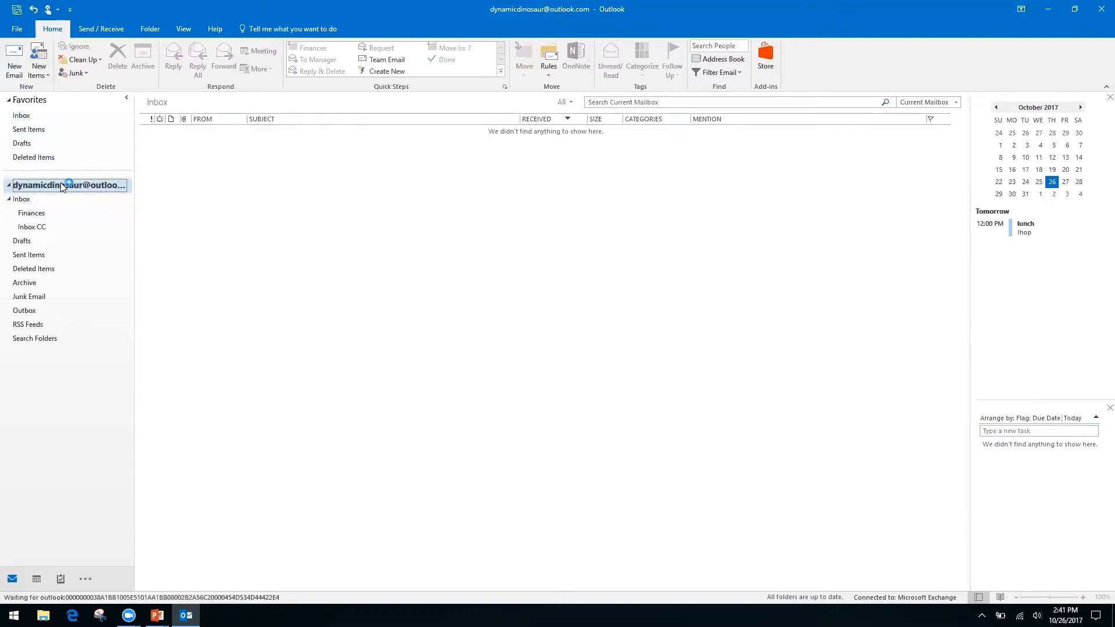
left_click(22, 115)
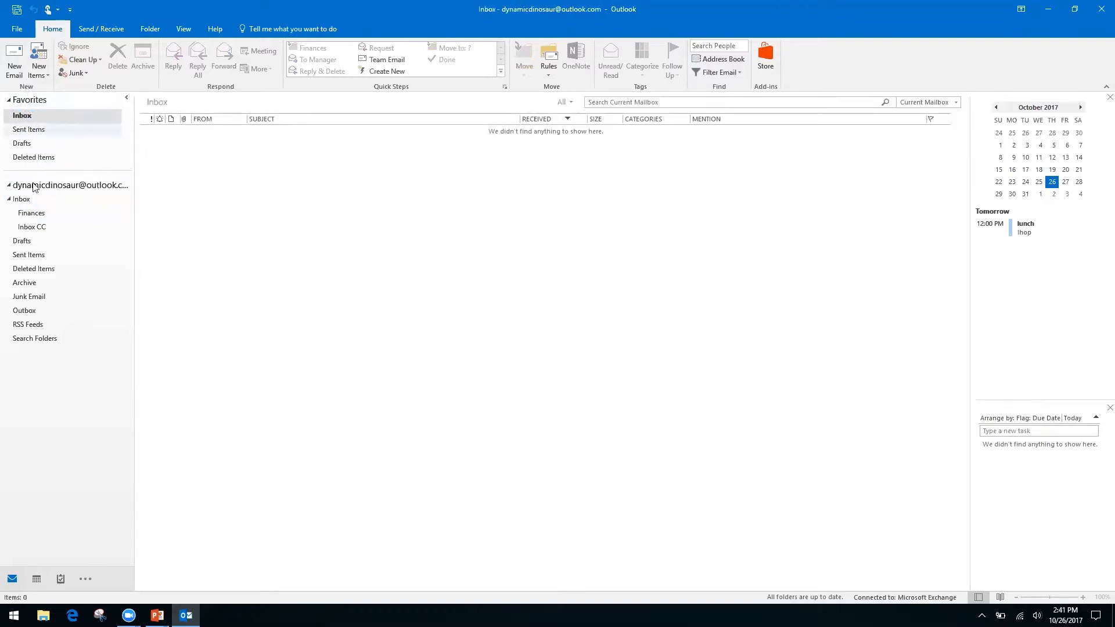
left_click(21, 199)
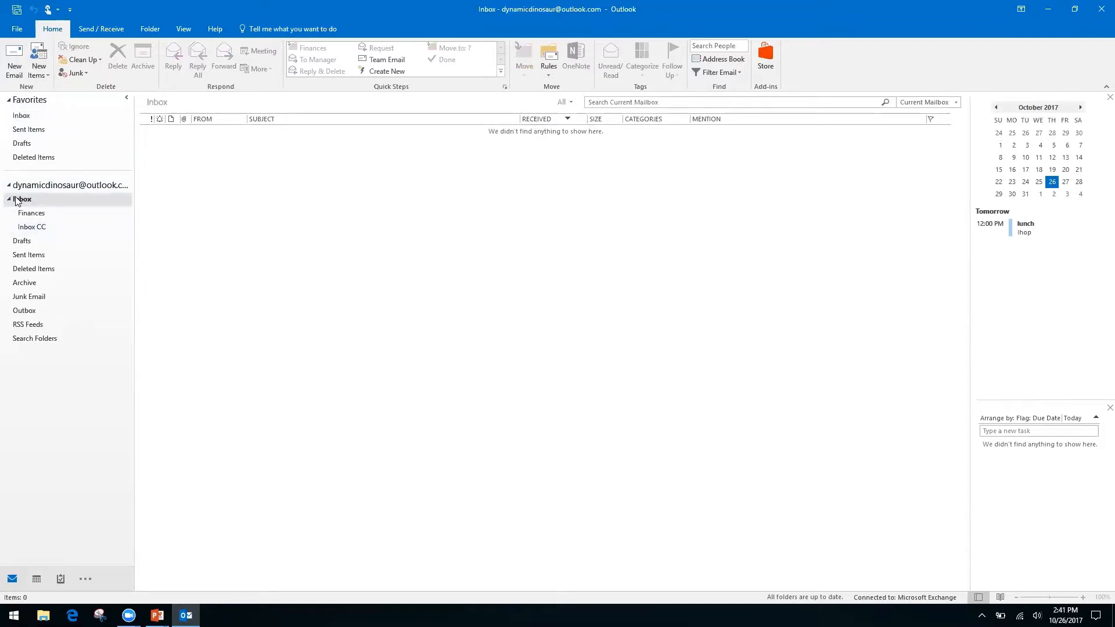
left_click(29, 230)
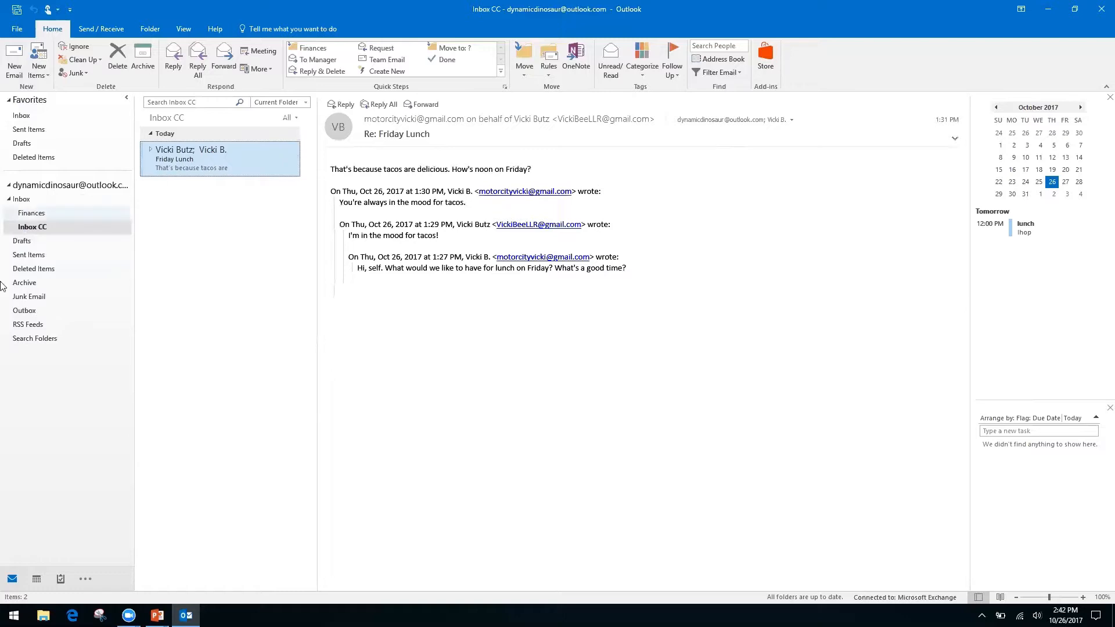
Step: Choose New Search Folder from the Search Folders context menu
right_click(35, 340)
left_click(50, 410)
right_click(35, 345)
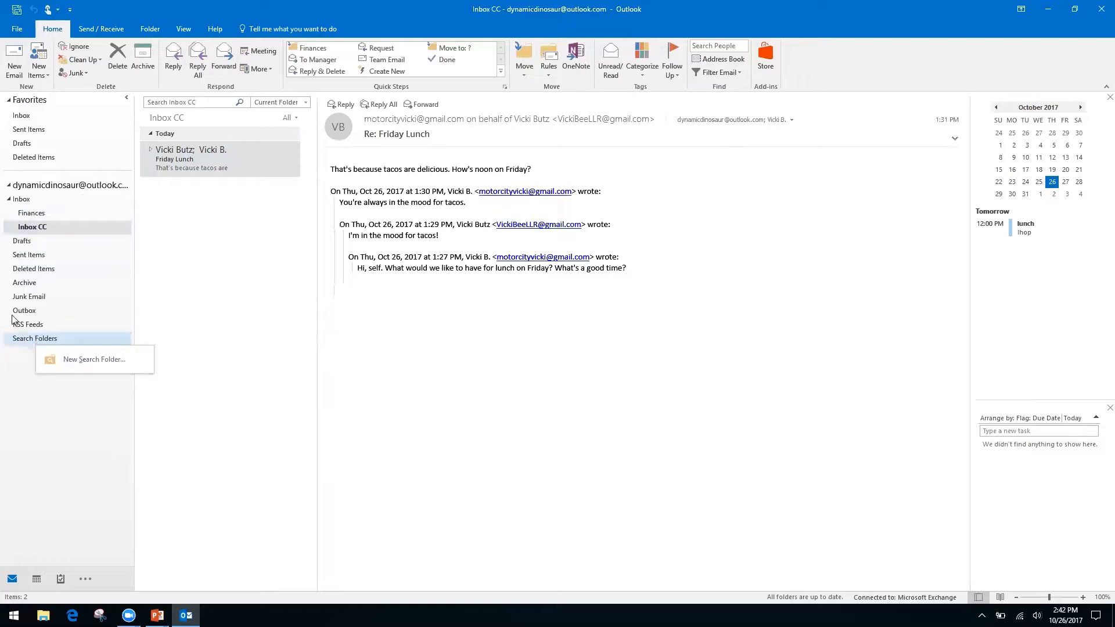
left_click(11, 367)
right_click(79, 347)
left_click(85, 349)
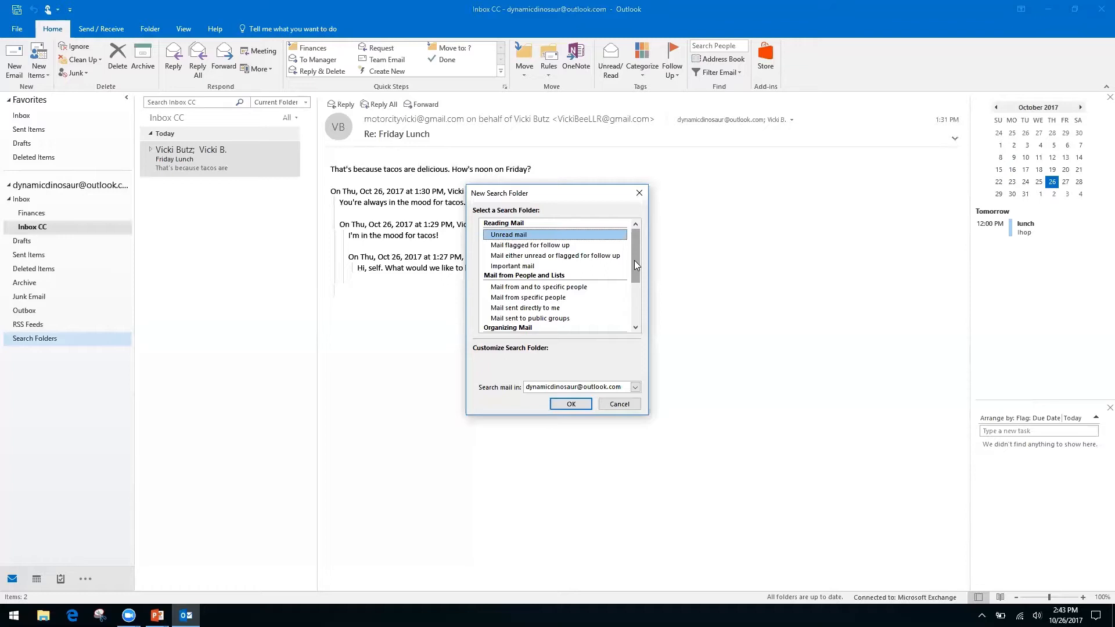
Step: Pick 'Create a custom Search Folder', name it 'Invoices from Client A', accepting no criteria
left_click(518, 297)
left_click(519, 308)
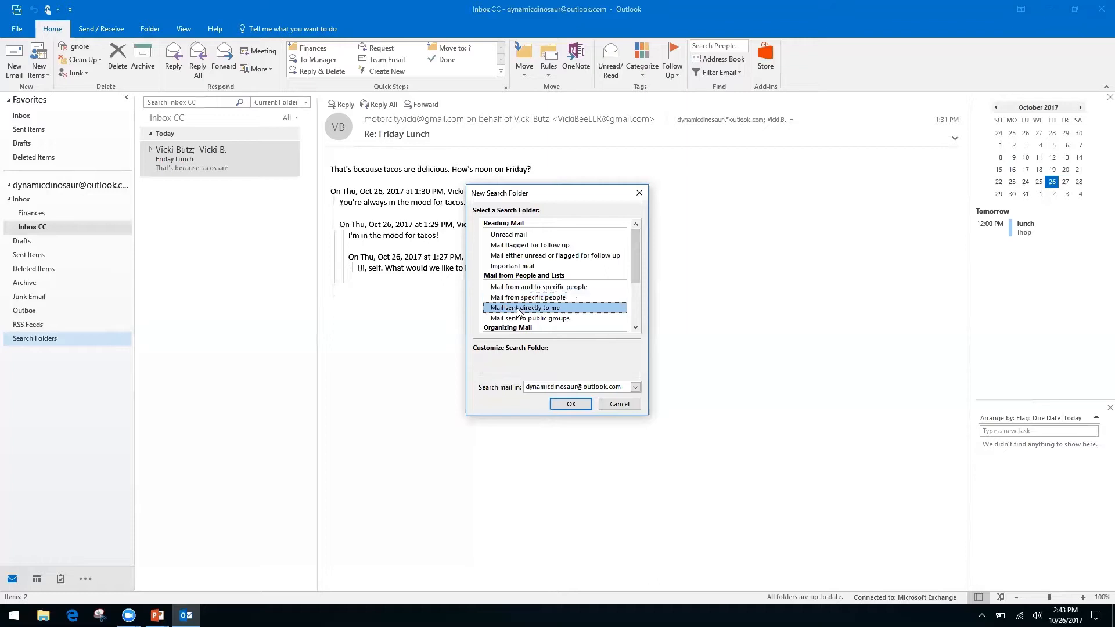
left_click_drag(632, 265, 632, 313)
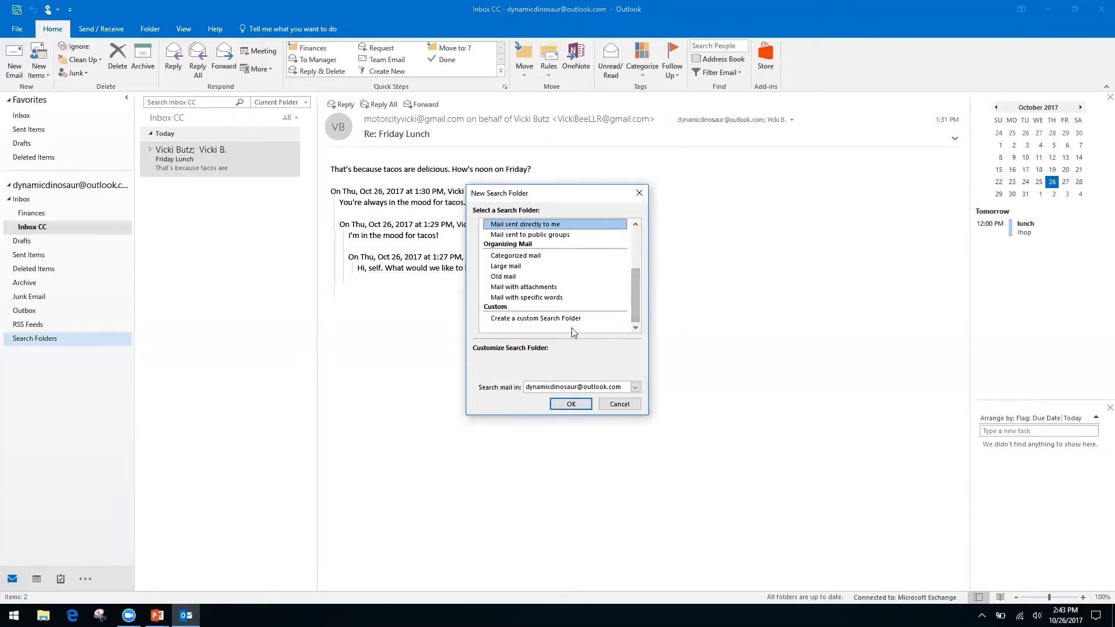
left_click(555, 318)
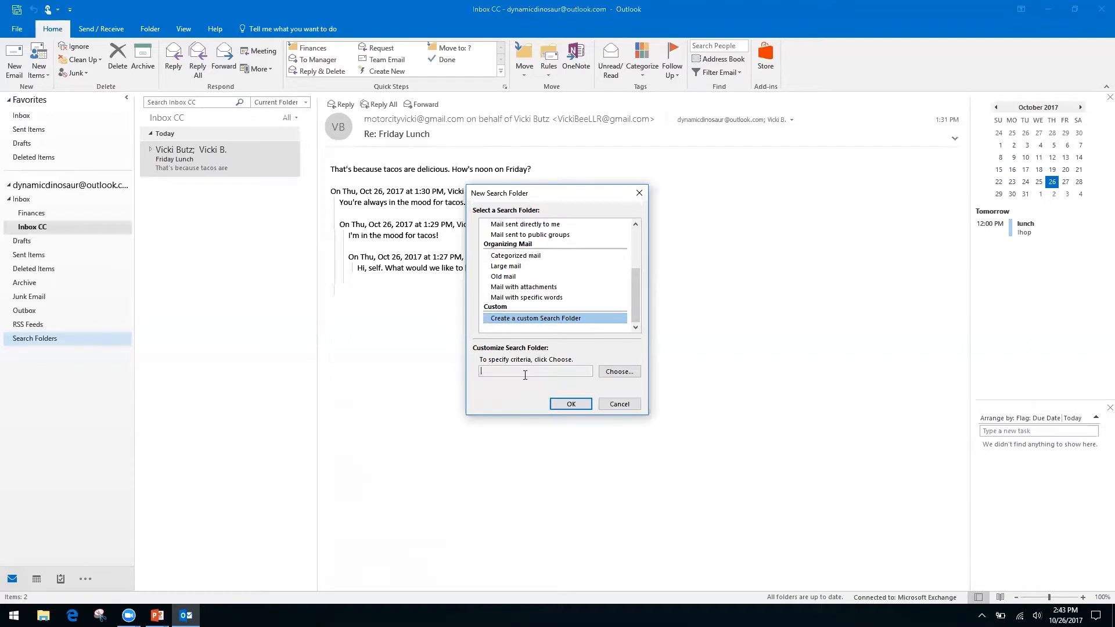
left_click(617, 372)
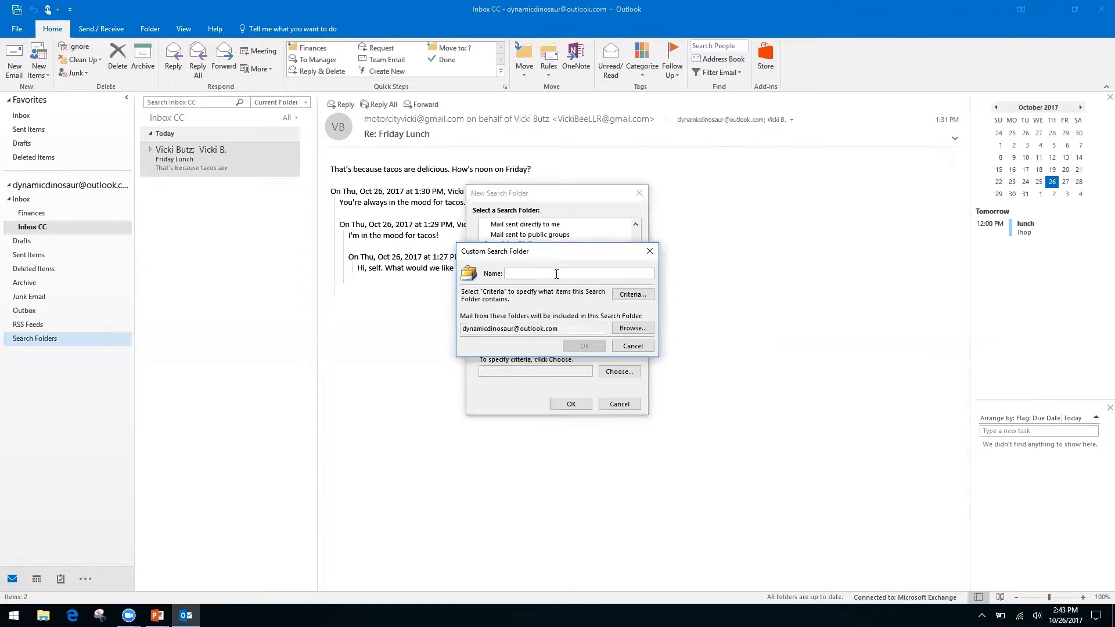
type("Invoices from Client A")
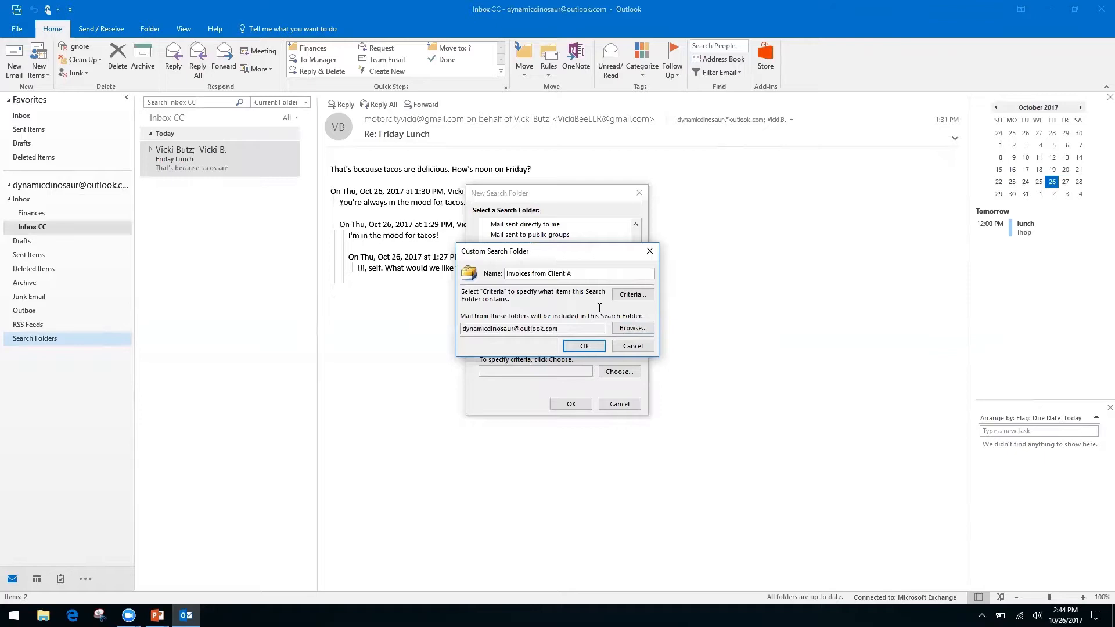
left_click(585, 346)
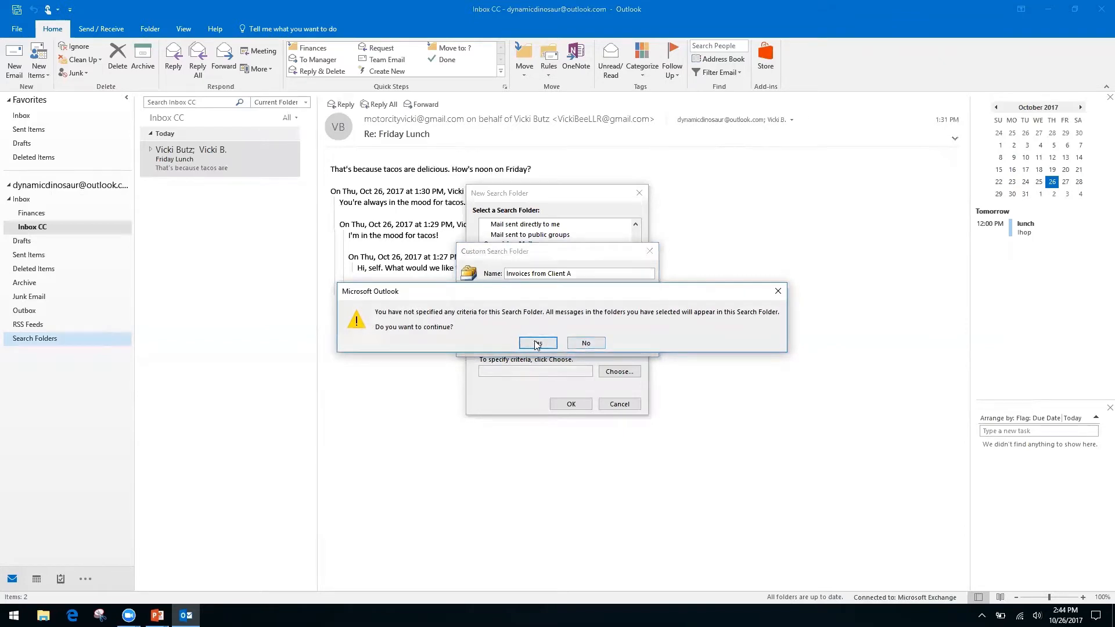
left_click(538, 343)
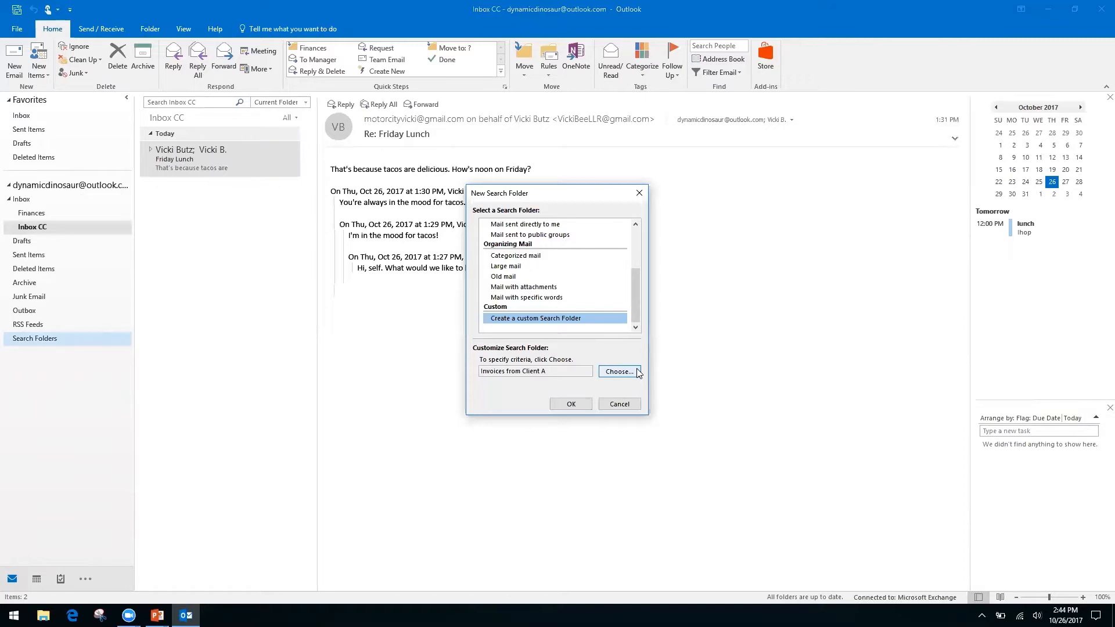
Step: Confirm the new search folder and view the 7 messages in 'Invoices from Client A'
left_click(571, 404)
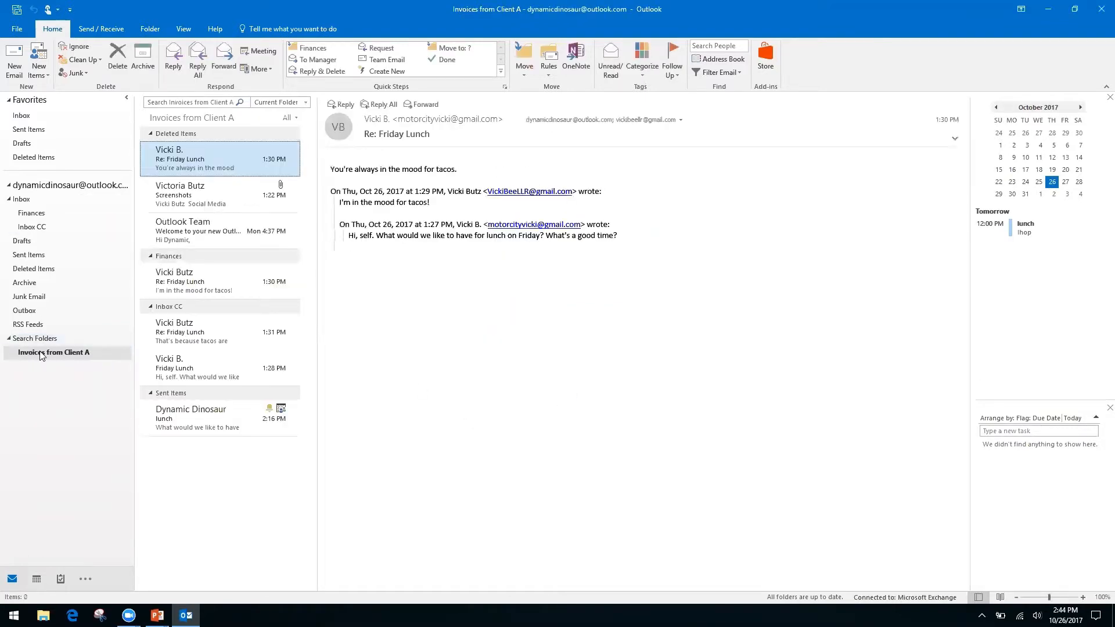
left_click(58, 357)
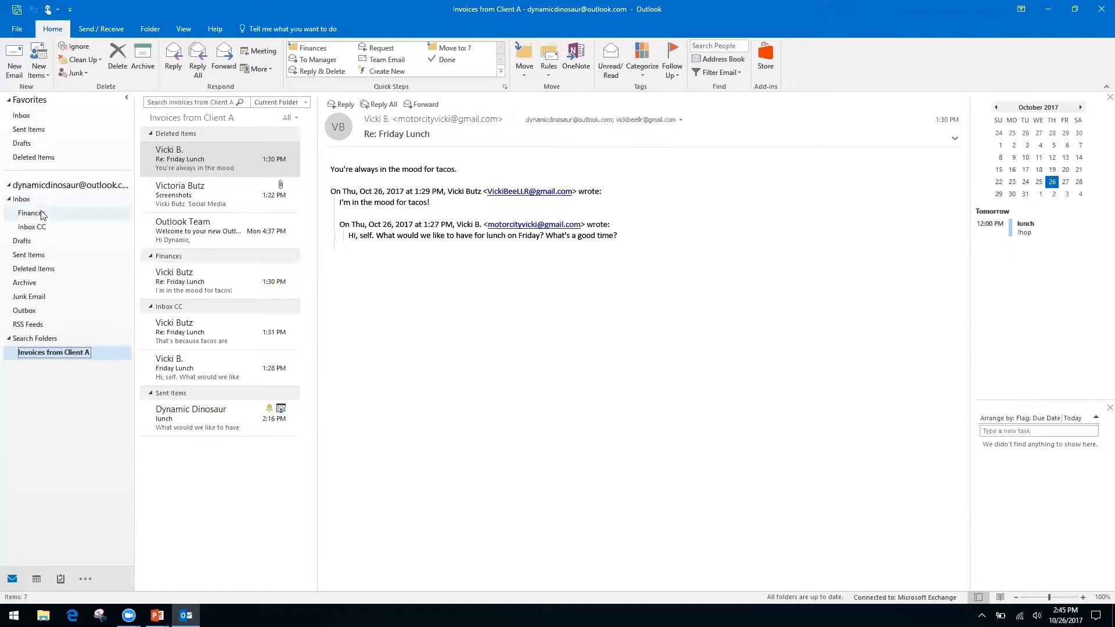
Step: Return to Inbox CC with Friday Lunch showing, dismissing the search box's Cut/Copy/Paste menu
left_click(37, 229)
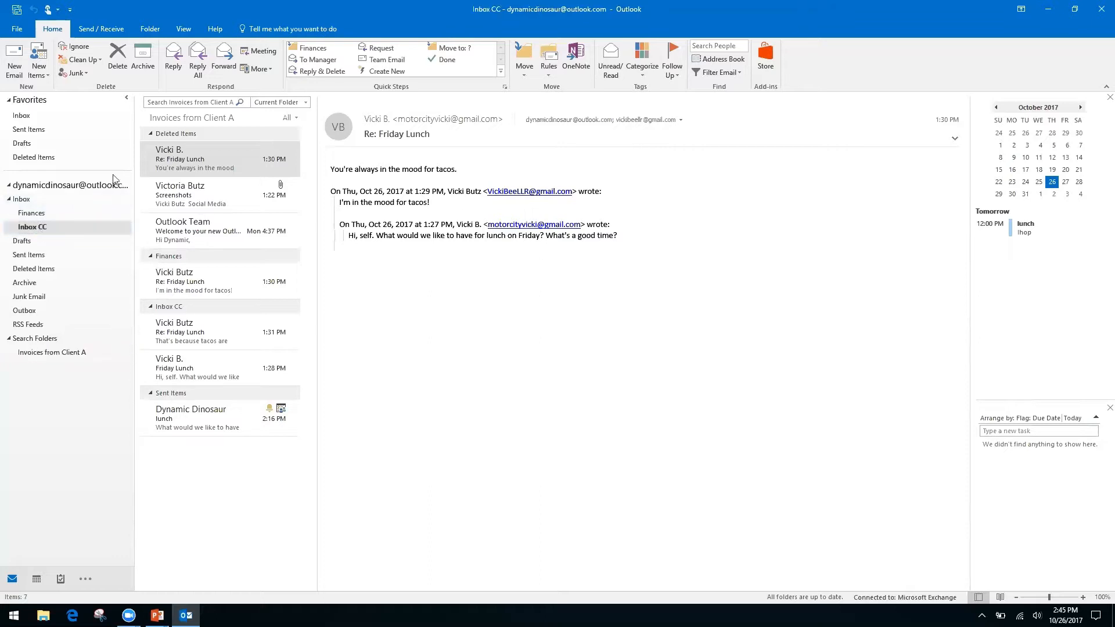
left_click(187, 100)
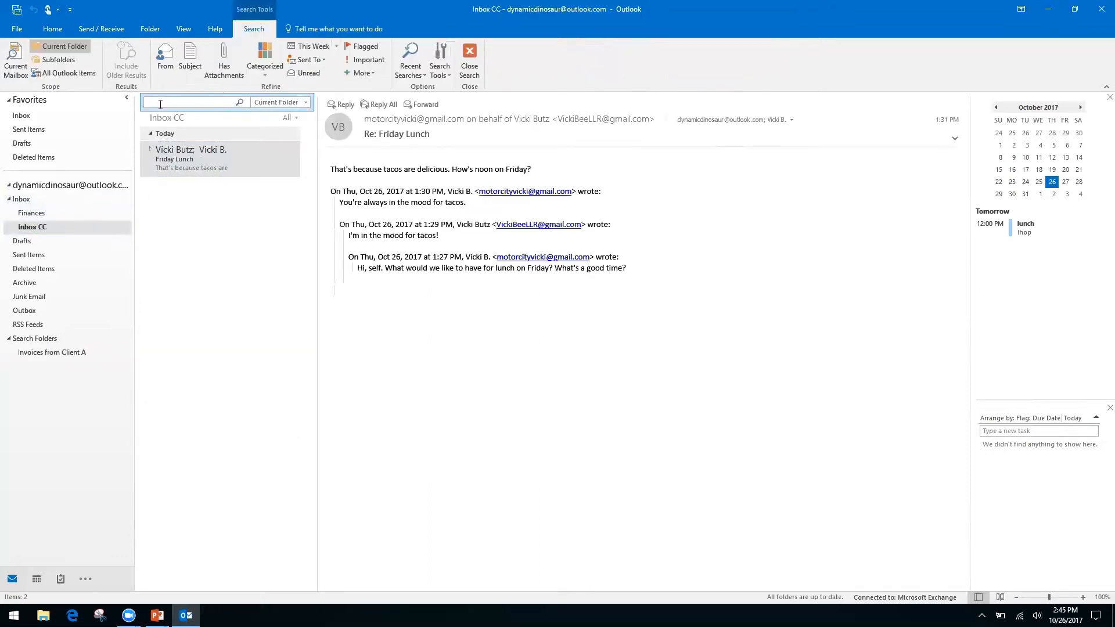
left_click(21, 200)
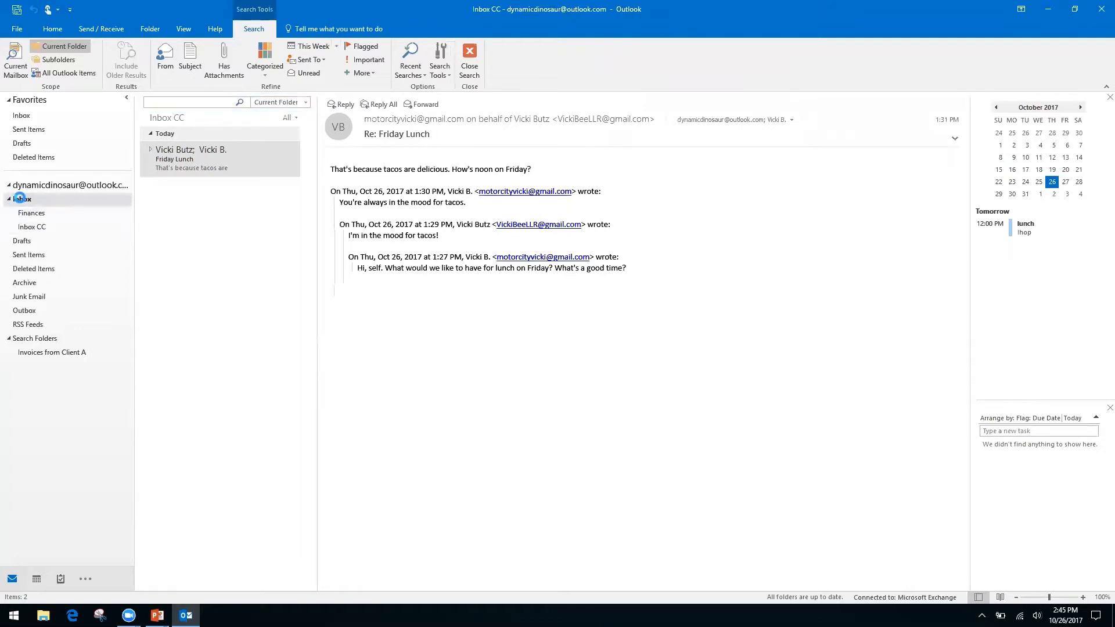
left_click(38, 227)
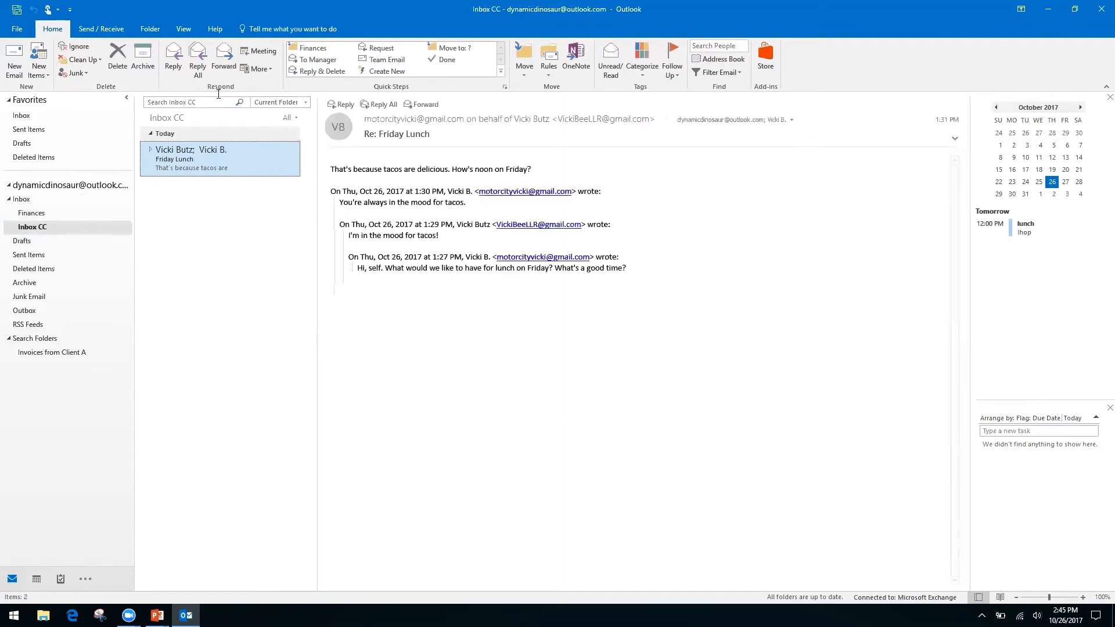
right_click(150, 107)
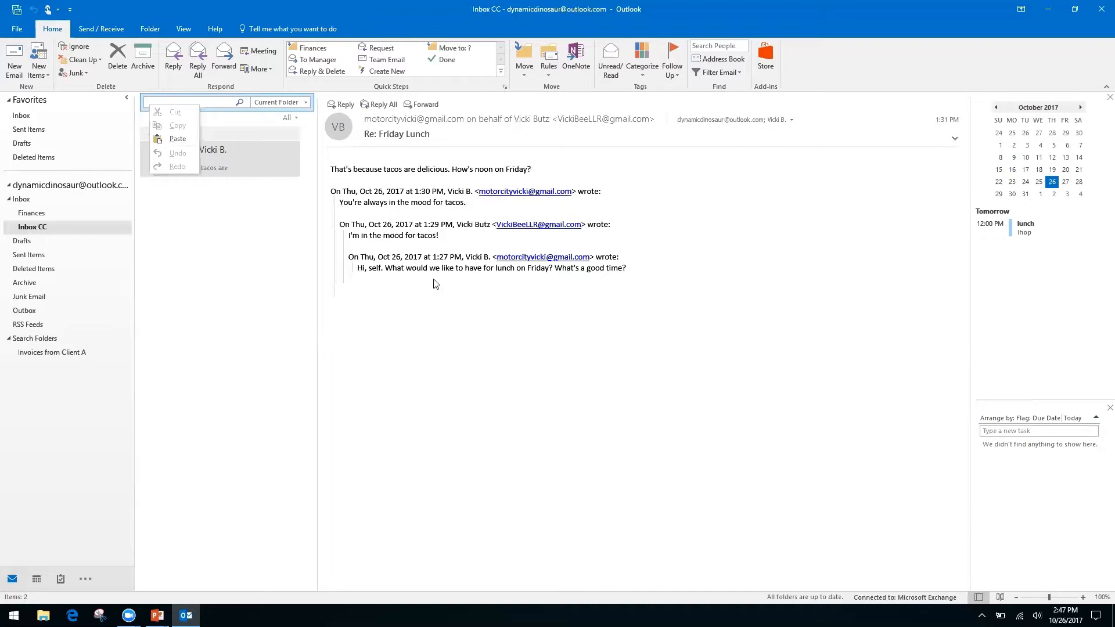
left_click(445, 371)
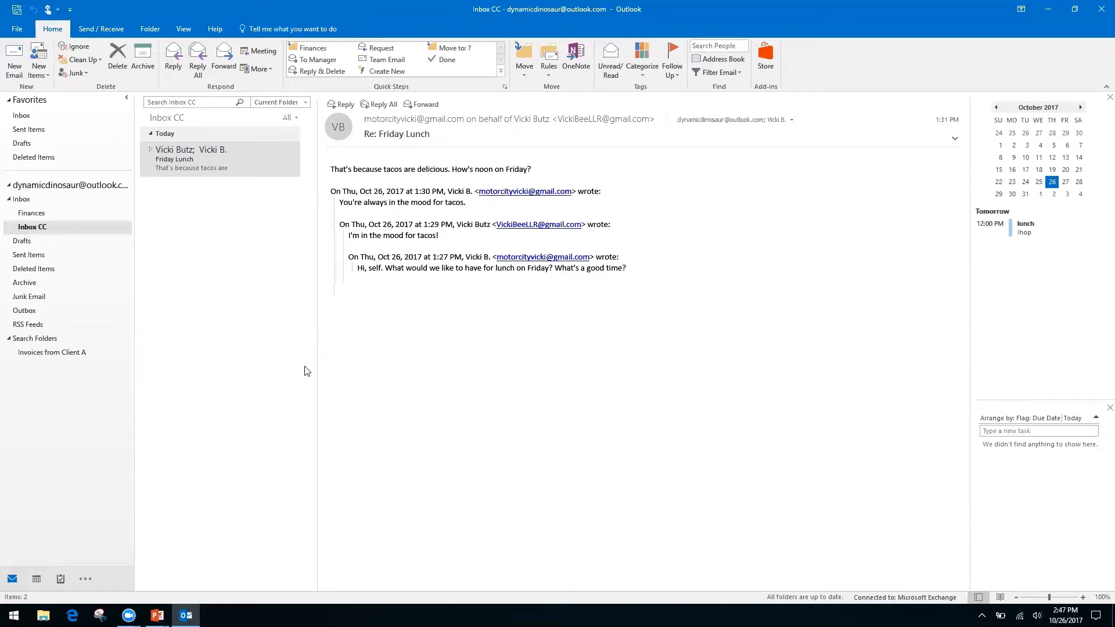
key("alt+Tab")
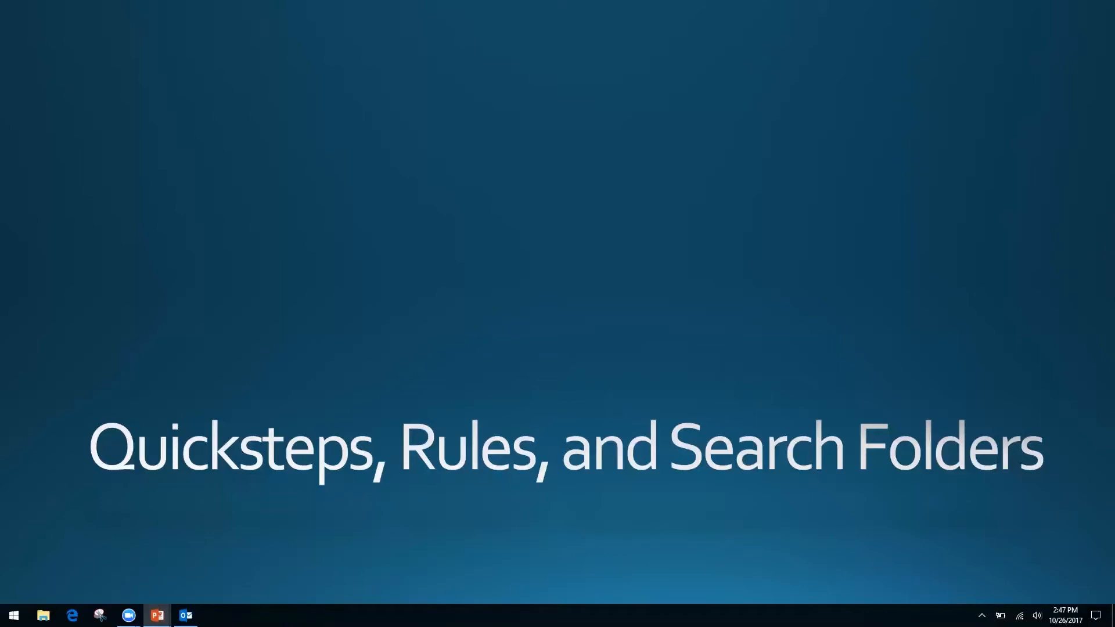
Step: Advance the slide show to 'Forms, Templates, and Quick Parts', then go back to Outlook
key("Right")
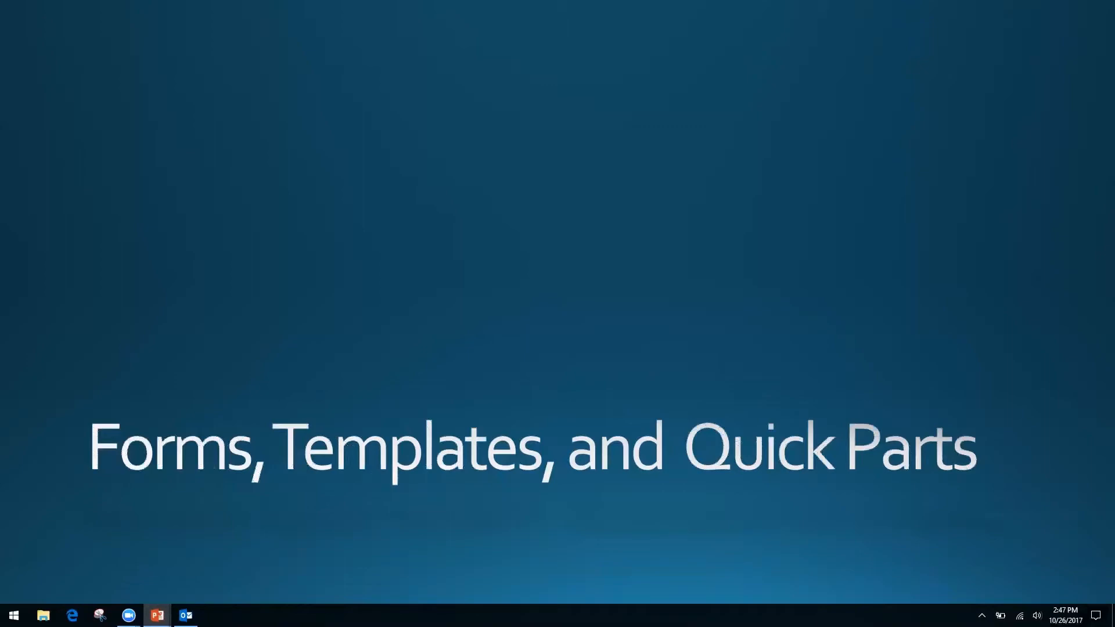
key("alt+Tab")
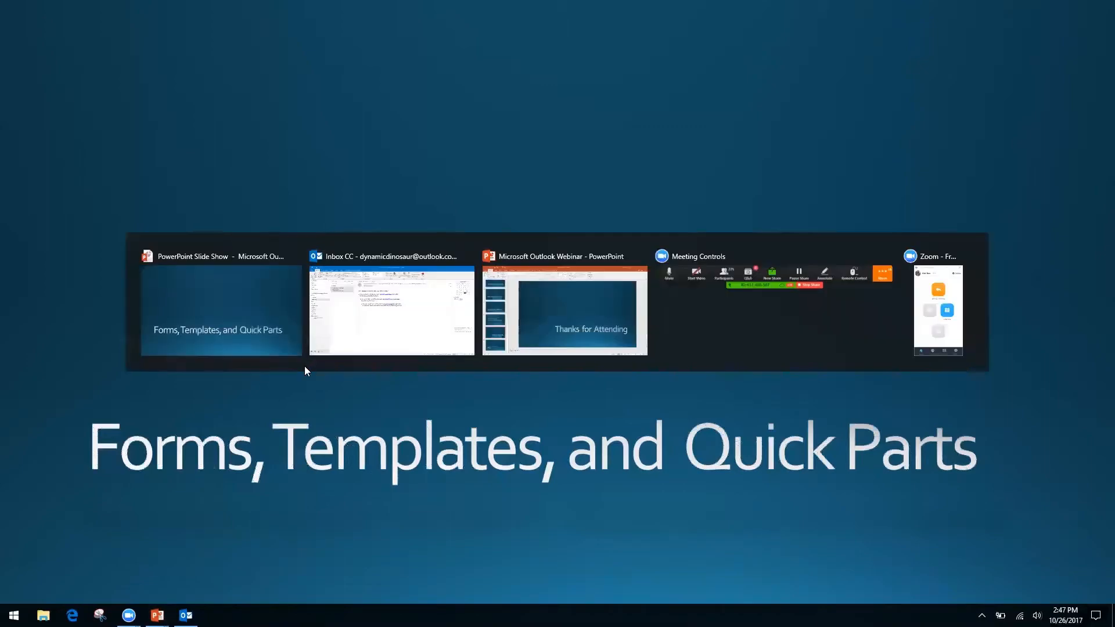
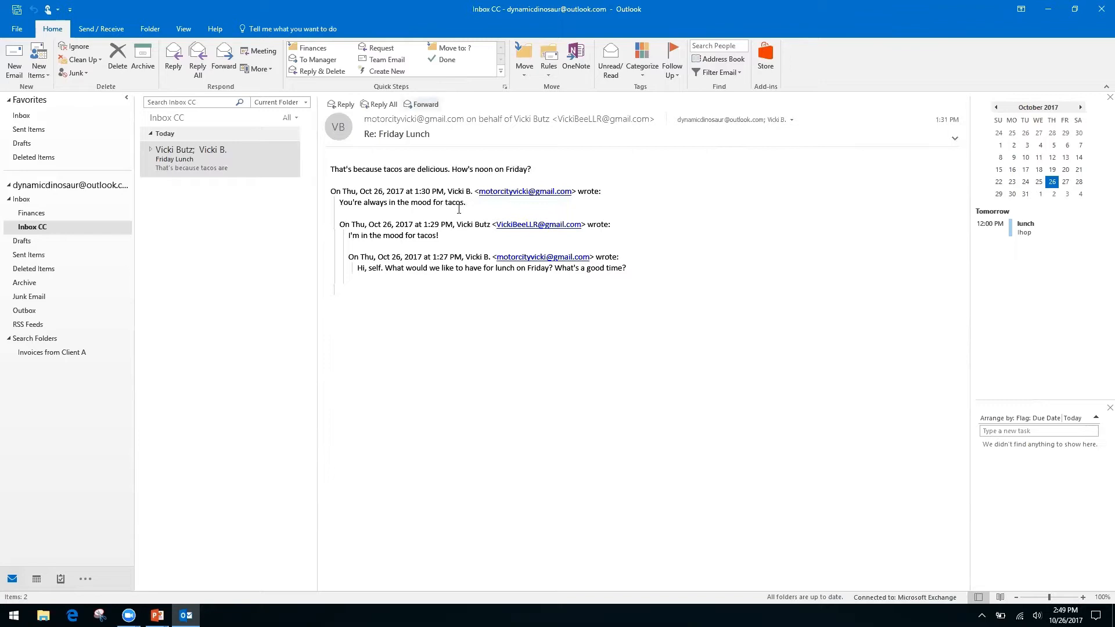
Step: Select the Friday Lunch conversation and dismiss the quoted text's context menu
left_click(188, 162)
right_click(428, 267)
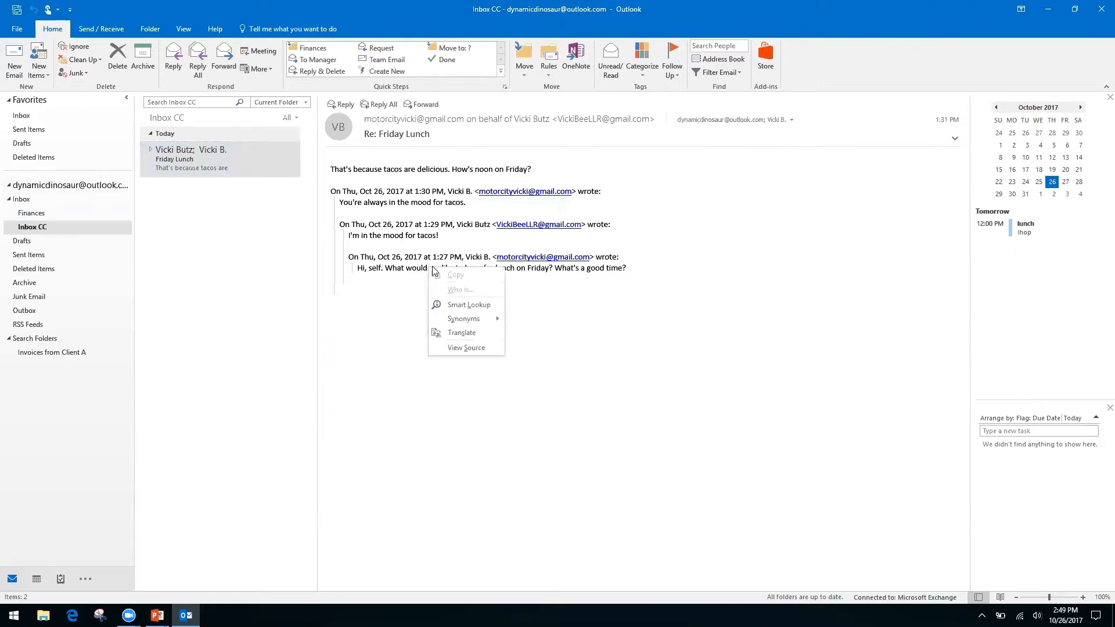
right_click(380, 259)
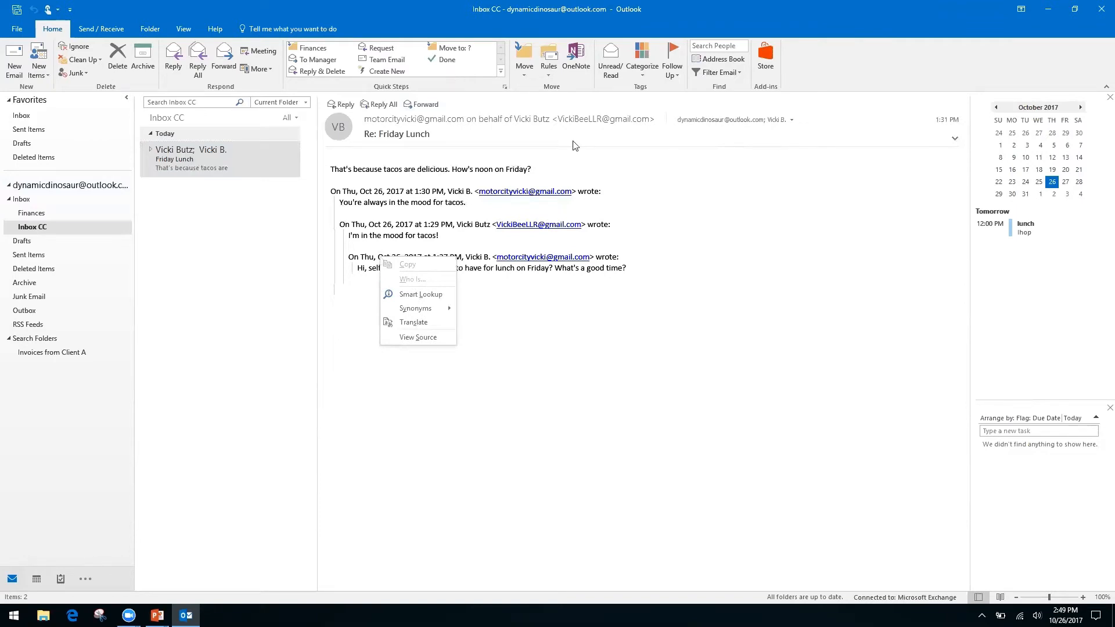
left_click(818, 70)
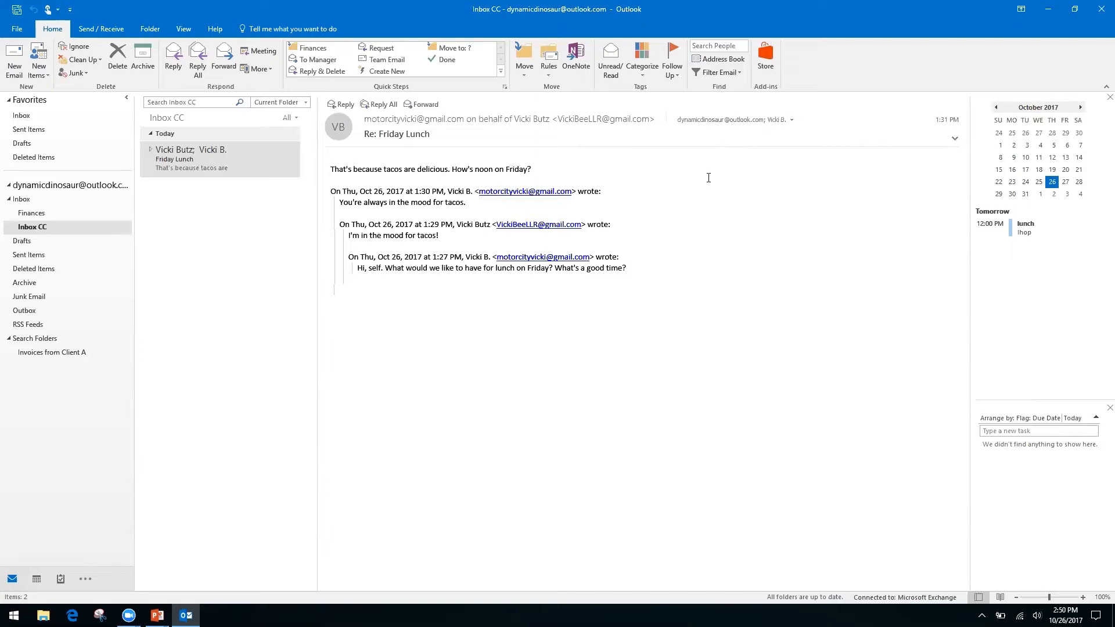
Step: Start a new email with the subject 'Monthly Report'
left_click(14, 61)
left_click(111, 238)
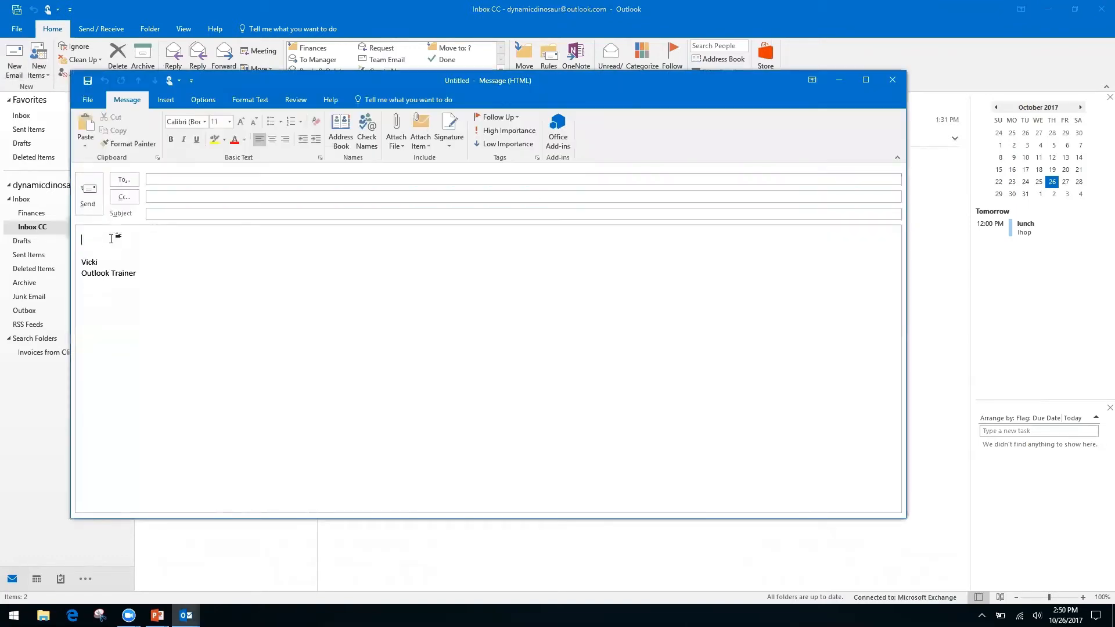
left_click(195, 215)
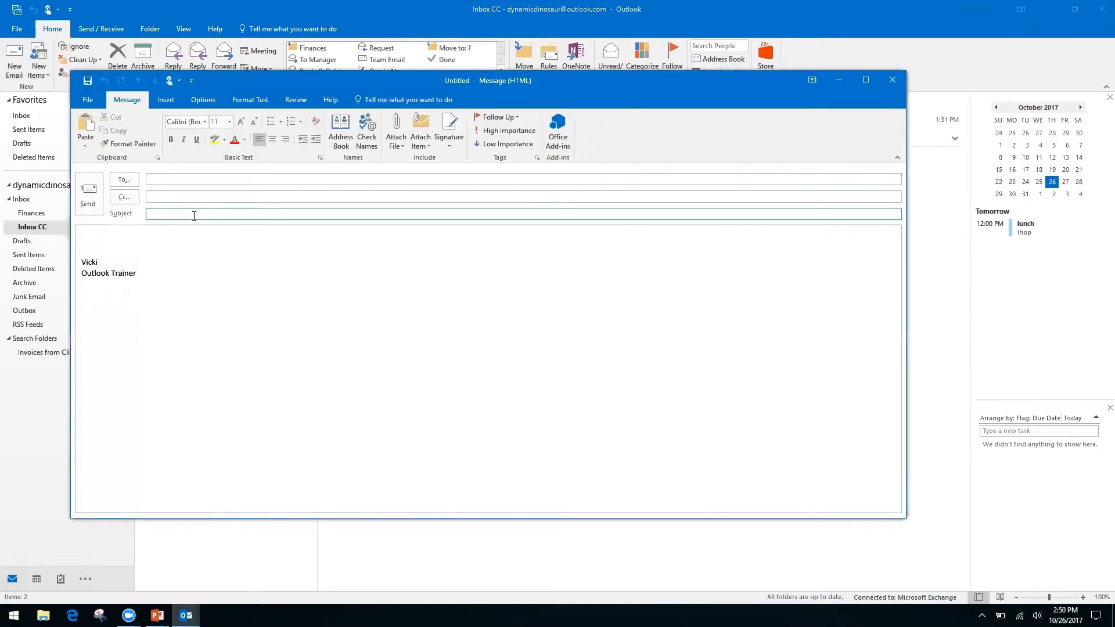
type("Monthly Report")
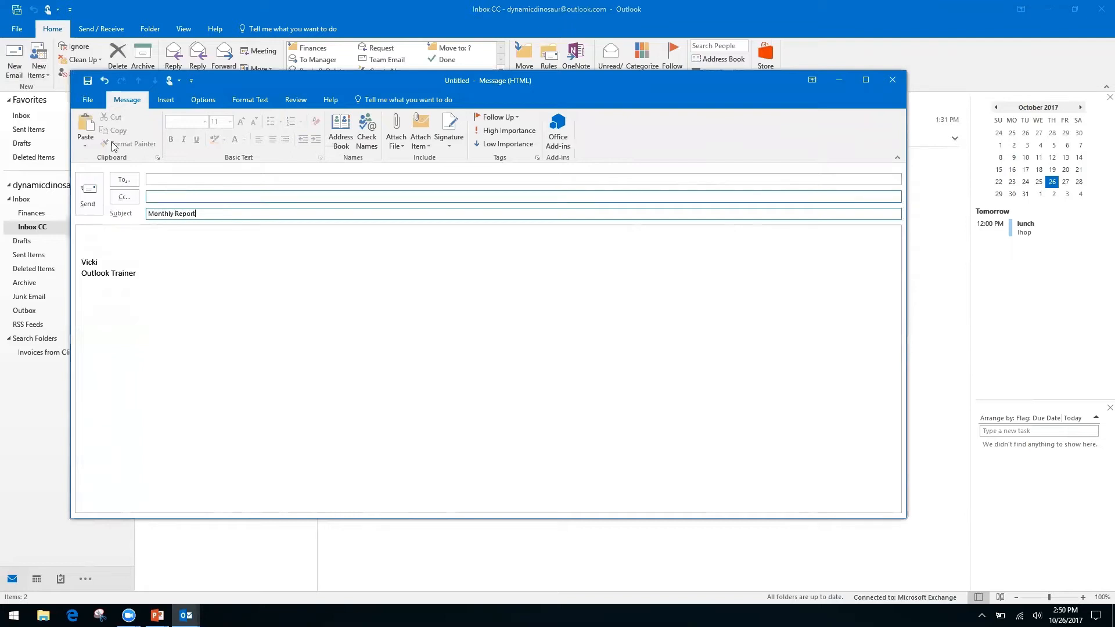
Step: Write 'Month', 'Date', a blank line, then 'Information, see spreadsheet' in the body
left_click(111, 236)
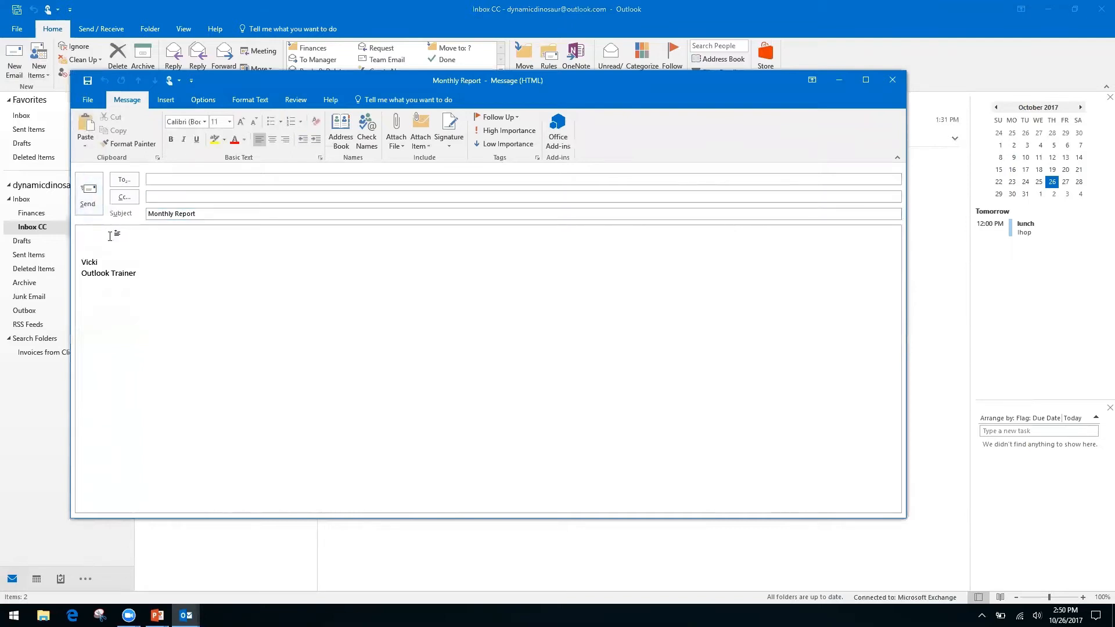
type("Month")
key("Return")
type("Date")
key("Return")
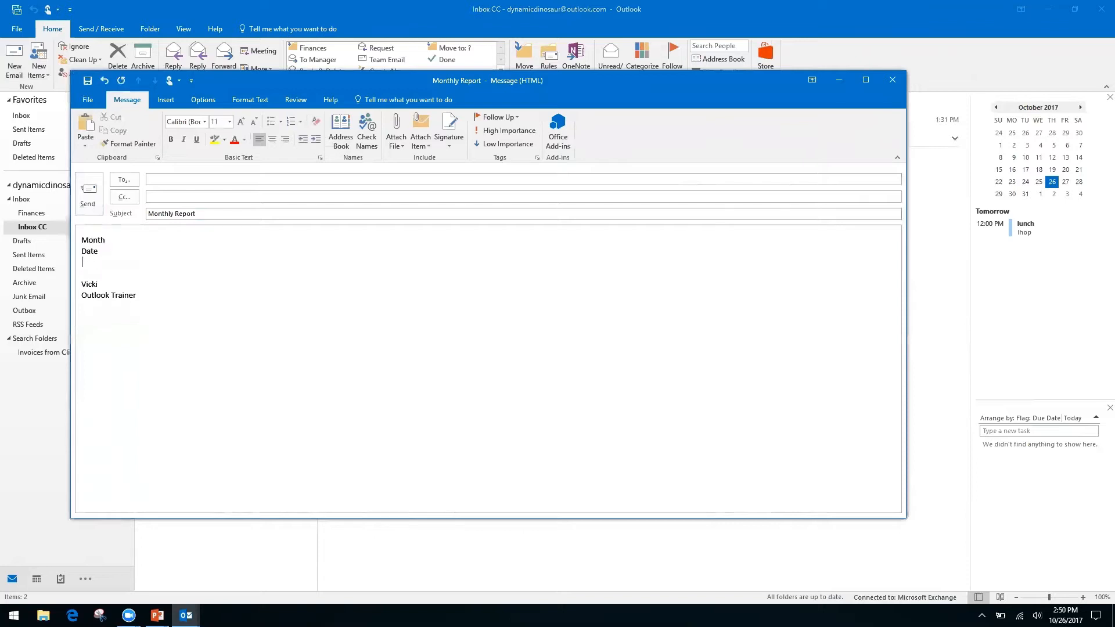
key("Return")
type("In")
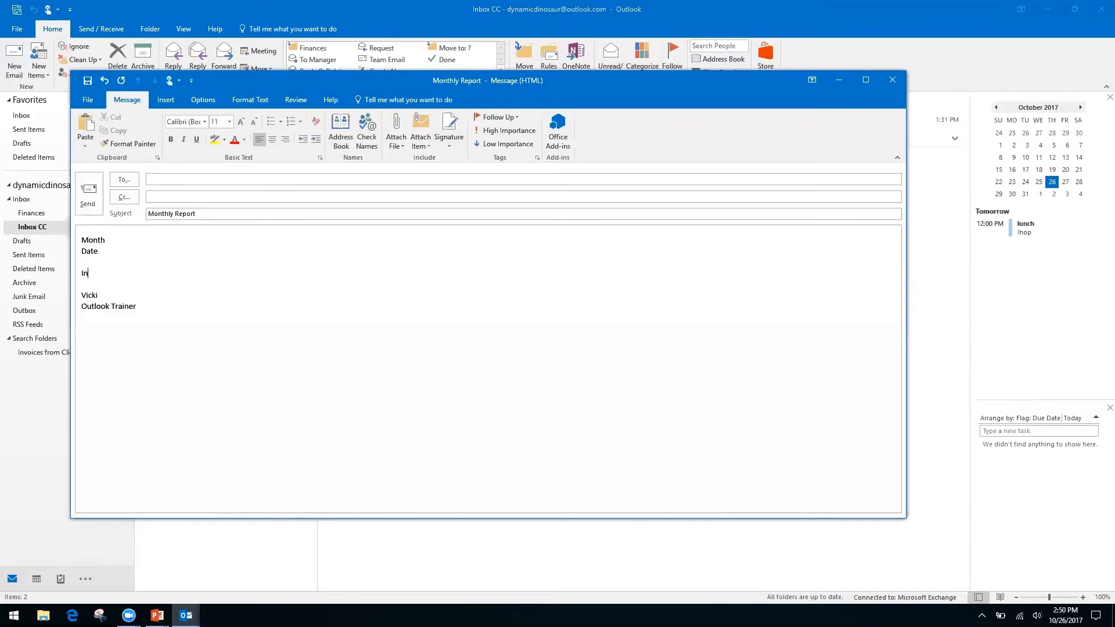
type("formation, see spreadsheet")
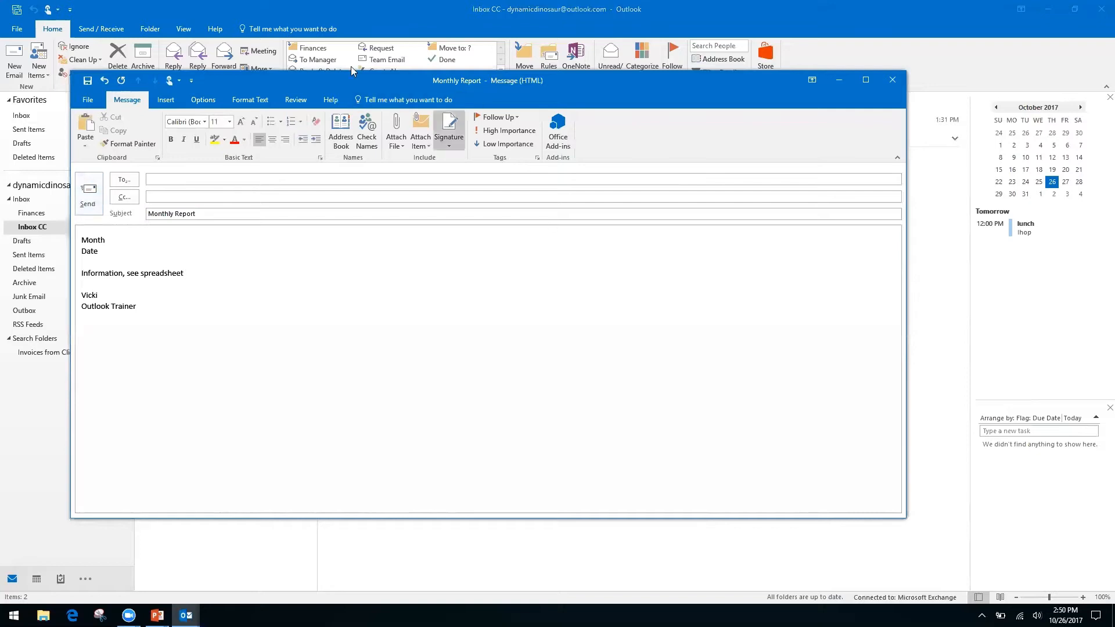
Step: In Save As, set the file type to HTML, then cancel without saving
left_click(86, 101)
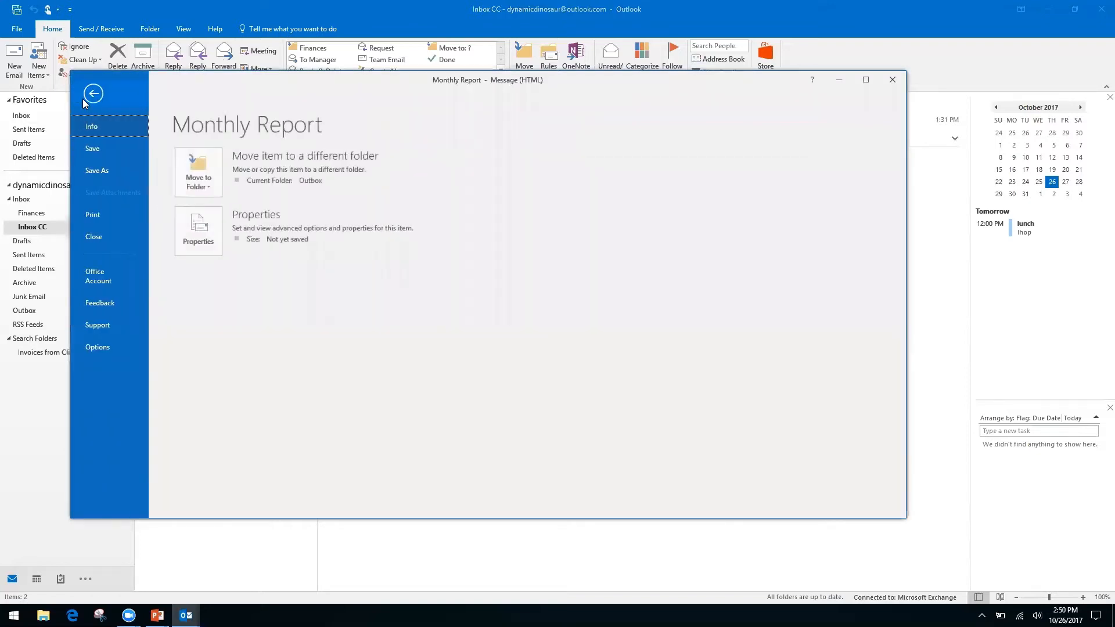
left_click(102, 170)
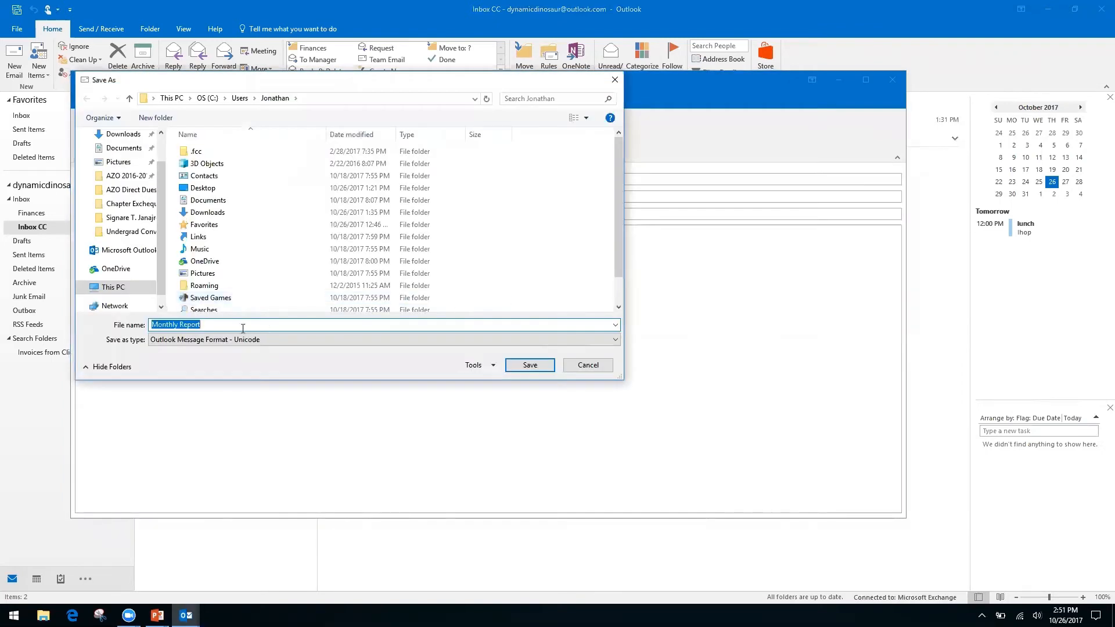
left_click(581, 340)
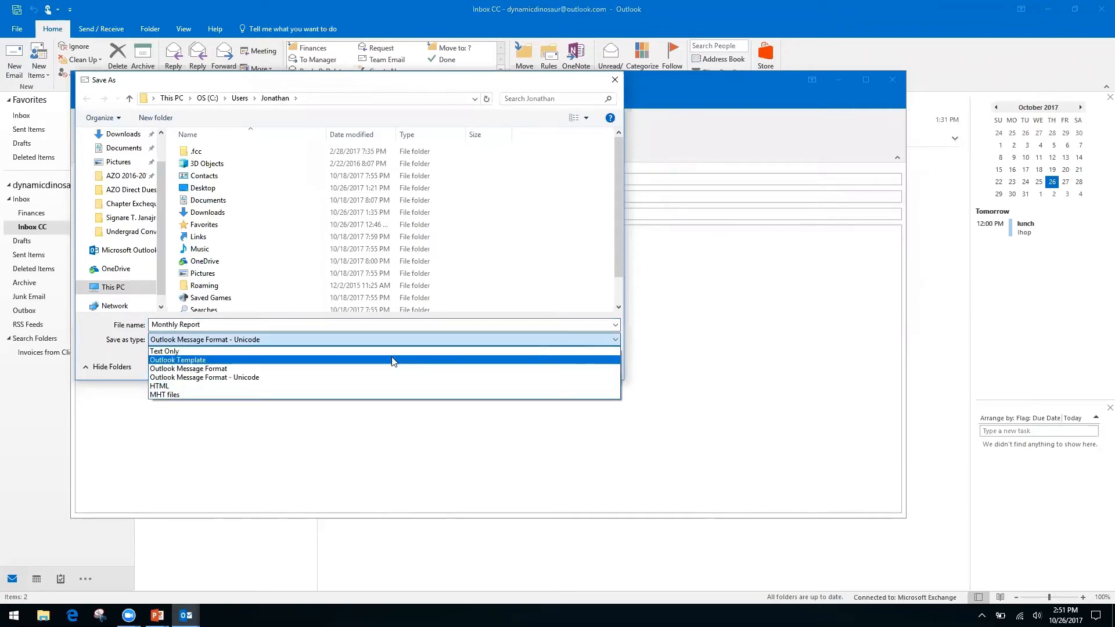
left_click(395, 386)
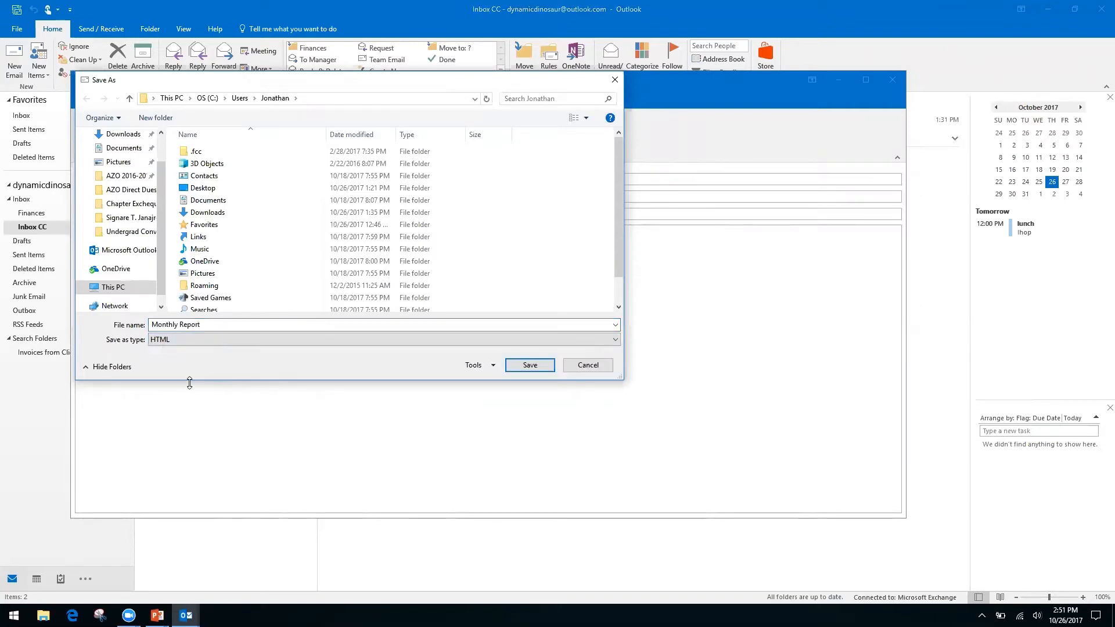
left_click(587, 365)
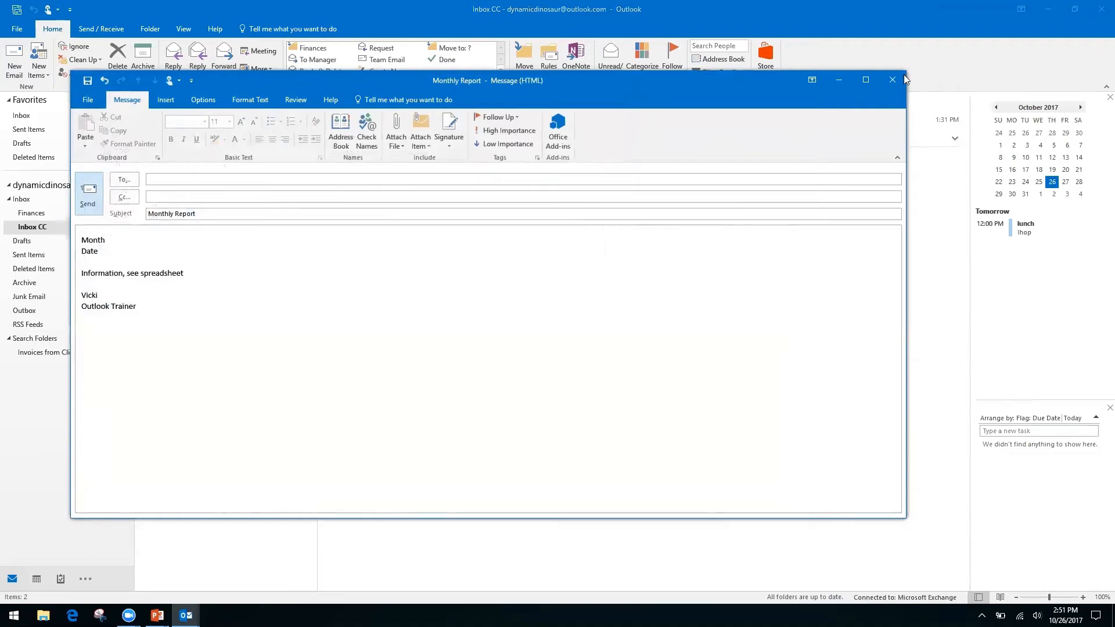
Step: Close the draft without saving and advance PowerPoint to the next section slide
left_click(891, 84)
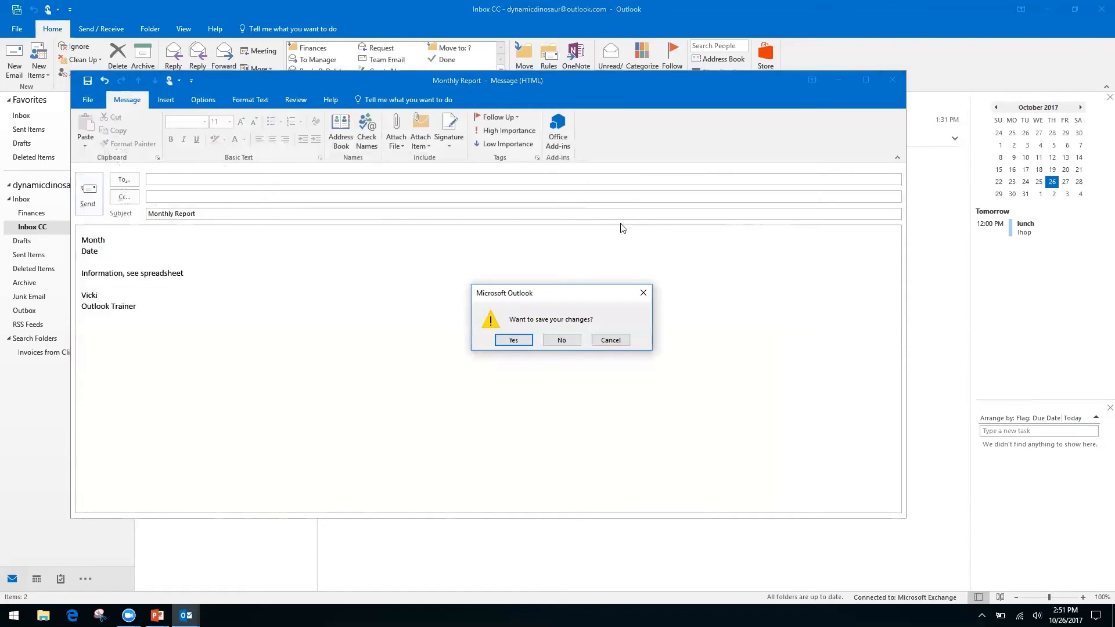
left_click(561, 342)
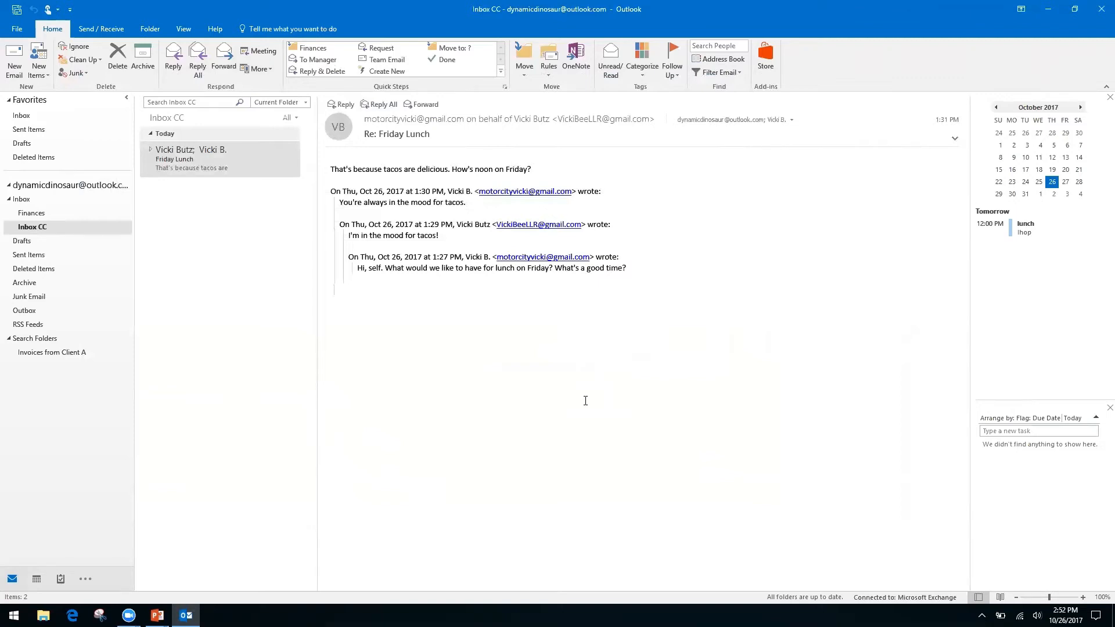
key("alt+Tab")
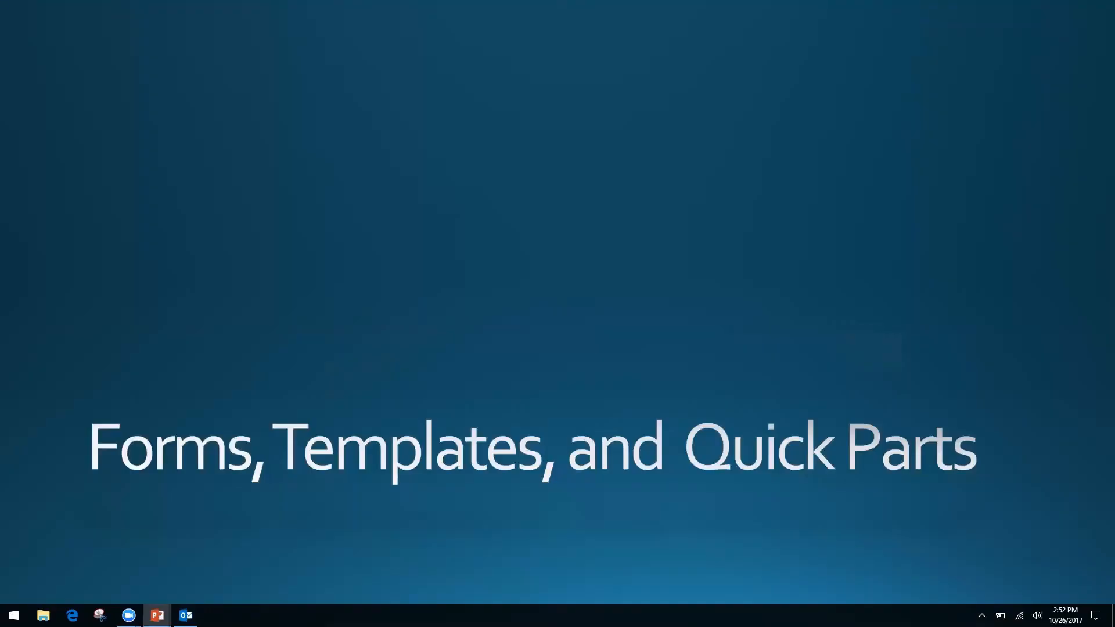
key("Right")
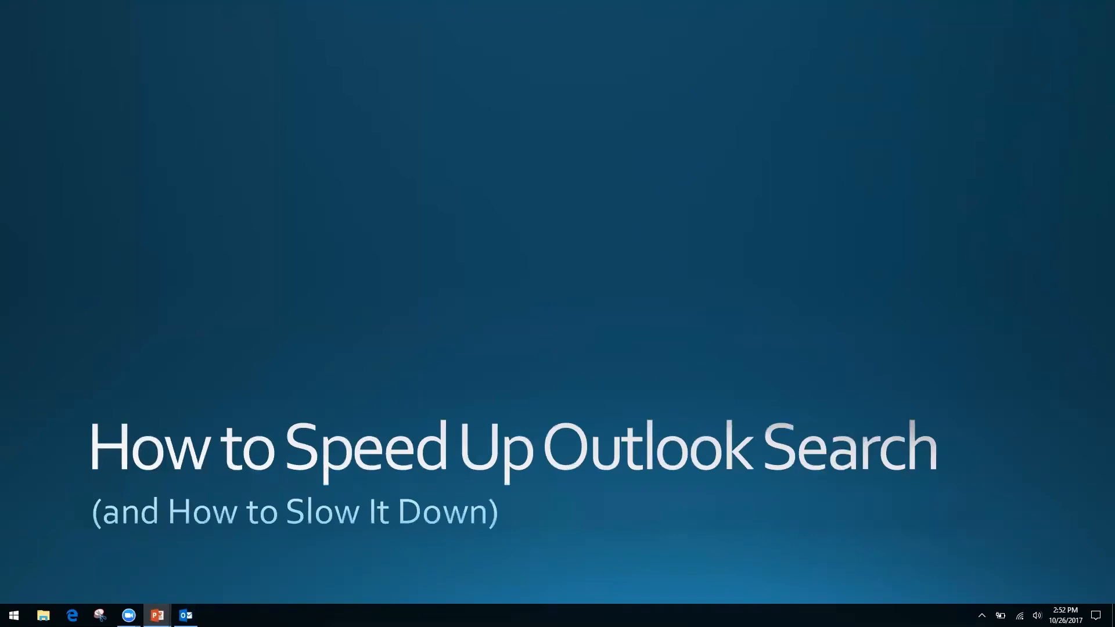